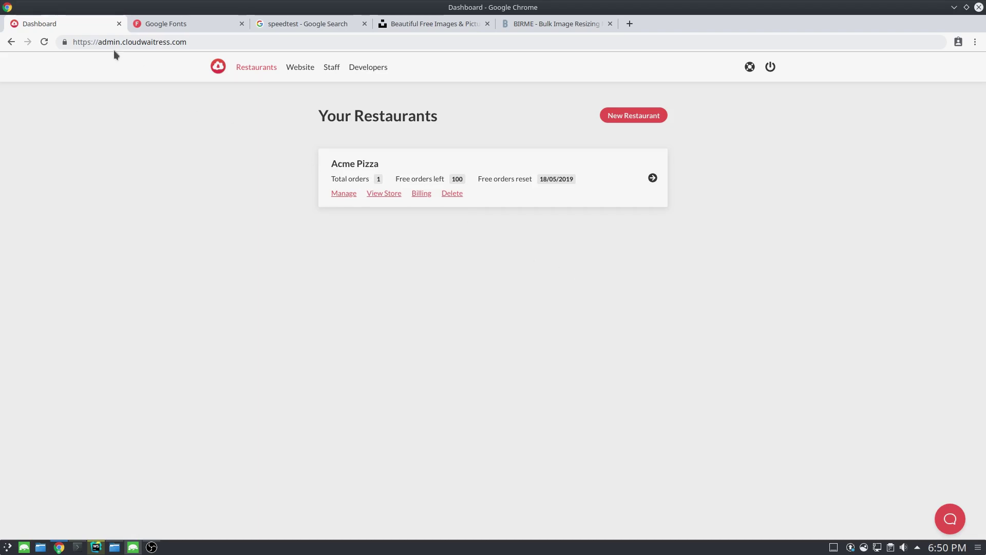
Open the Acme Pizza restaurant's dashboard and go to its Settings page.
{"action": "left_click_drag", "start_coordinate": [97, 42], "coordinate": [233, 44]}
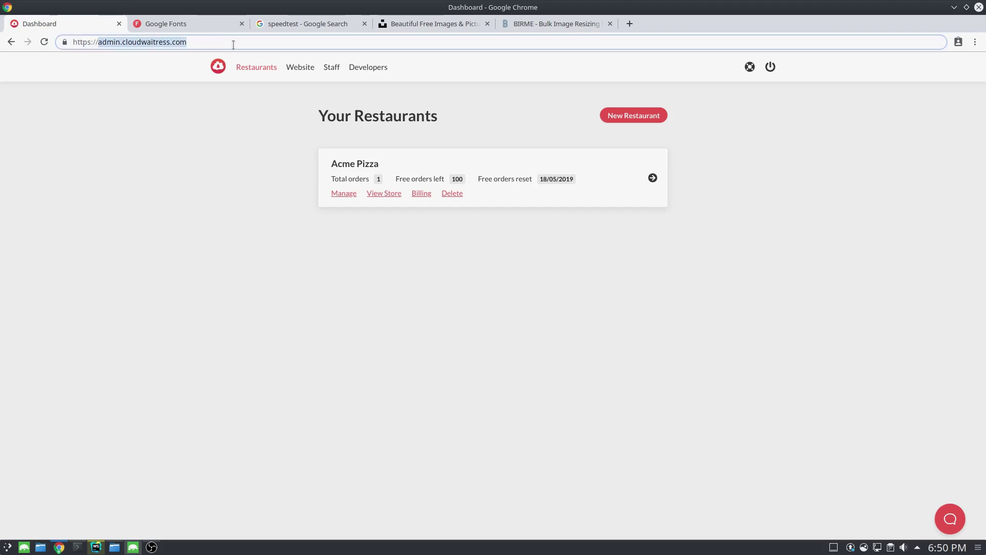
{"action": "left_click", "coordinate": [497, 123]}
{"action": "left_click", "coordinate": [603, 193]}
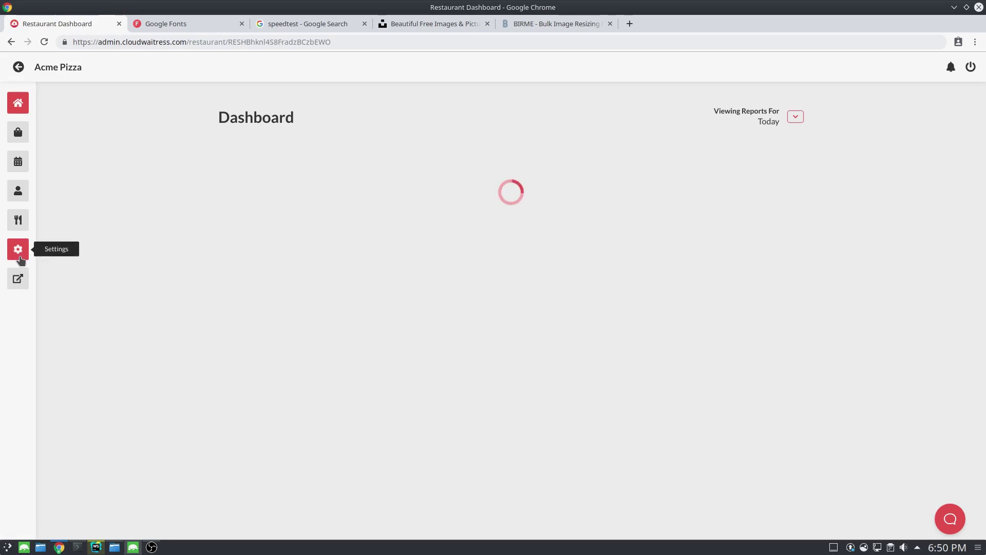
{"action": "left_click", "coordinate": [20, 258]}
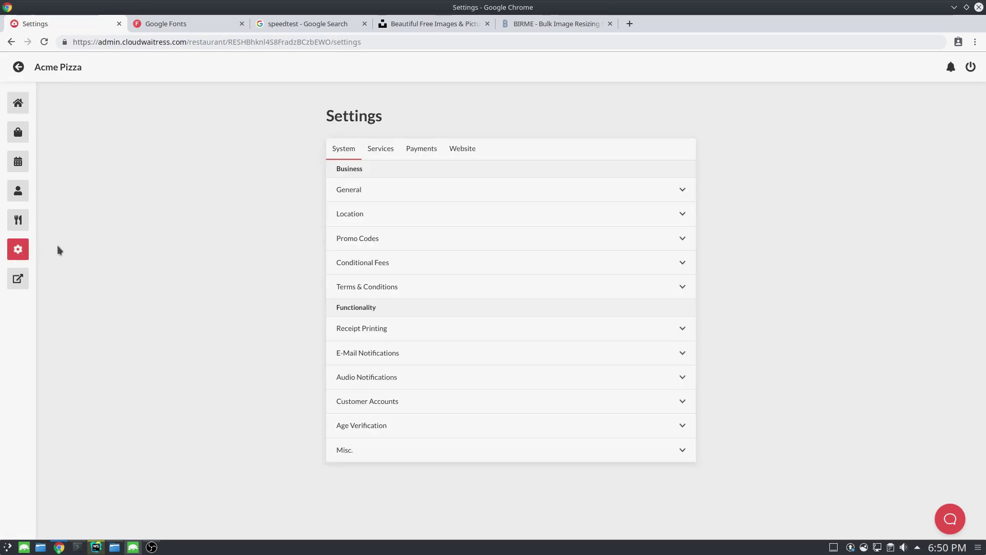
Enter Design Mode from the Website tab with a live Acme Pizza preview, and toggle the Colors section.
{"action": "left_click", "coordinate": [460, 156]}
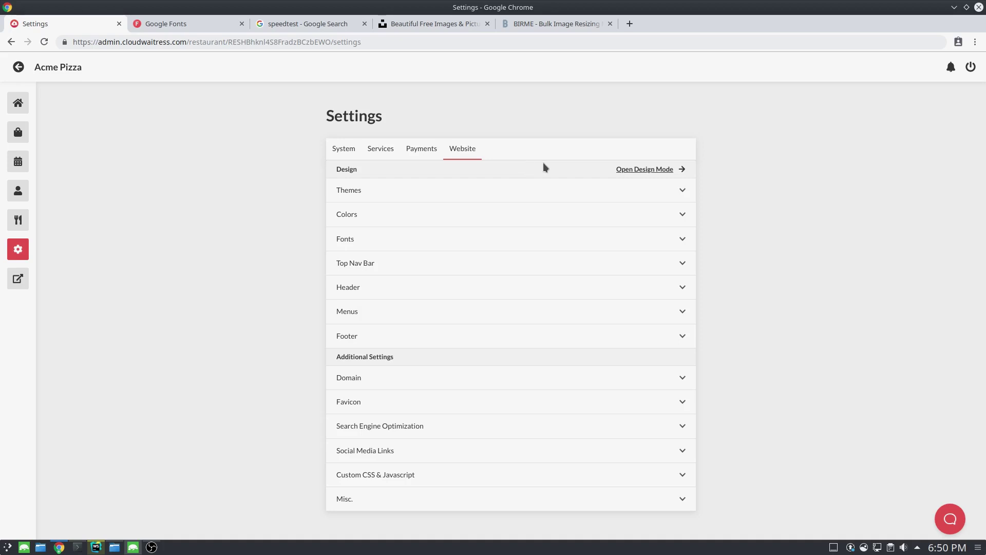
{"action": "left_click", "coordinate": [662, 175]}
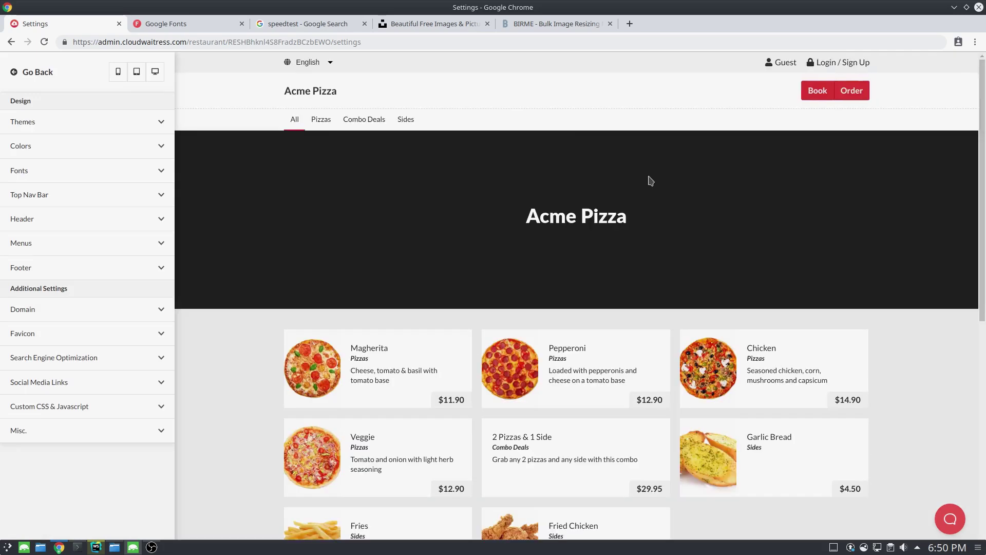
{"action": "left_click", "coordinate": [139, 150]}
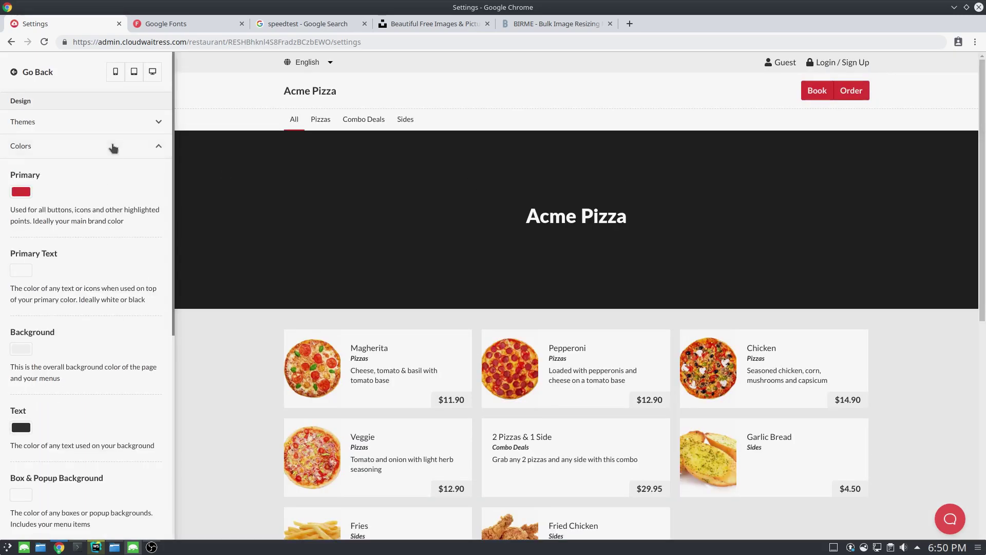
{"action": "left_click", "coordinate": [112, 156]}
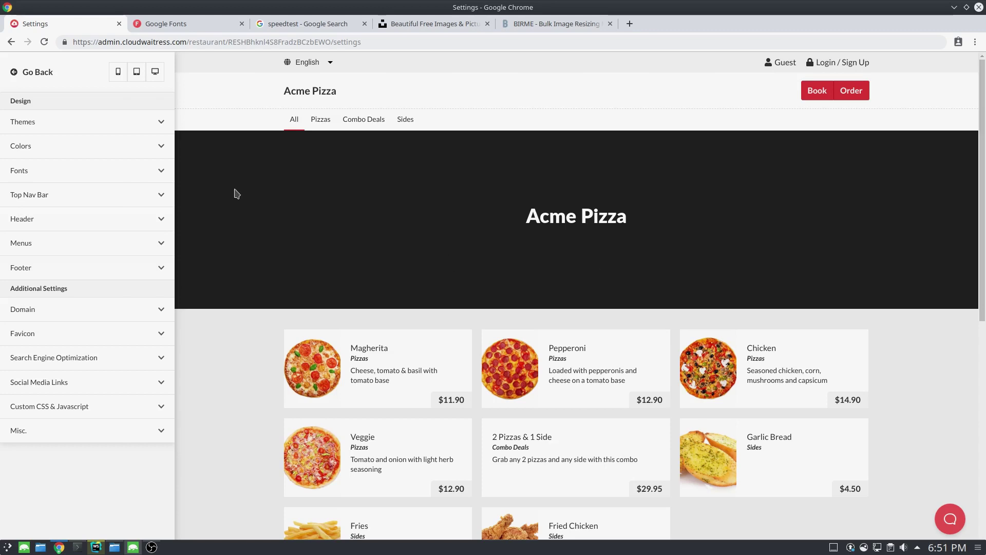
{"action": "left_click", "coordinate": [136, 72]}
{"action": "scroll", "coordinate": [444, 241], "scroll_direction": "down", "scroll_amount": 5}
{"action": "scroll", "coordinate": [445, 311], "scroll_direction": "up", "scroll_amount": 5}
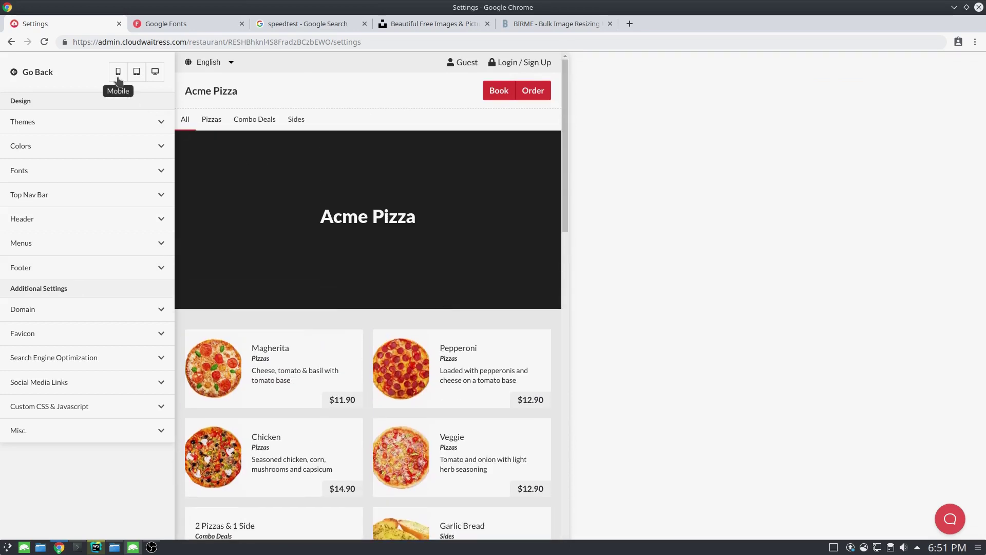
{"action": "left_click", "coordinate": [118, 72]}
{"action": "scroll", "coordinate": [330, 232], "scroll_direction": "down", "scroll_amount": 4}
{"action": "scroll", "coordinate": [328, 253], "scroll_direction": "up", "scroll_amount": 4}
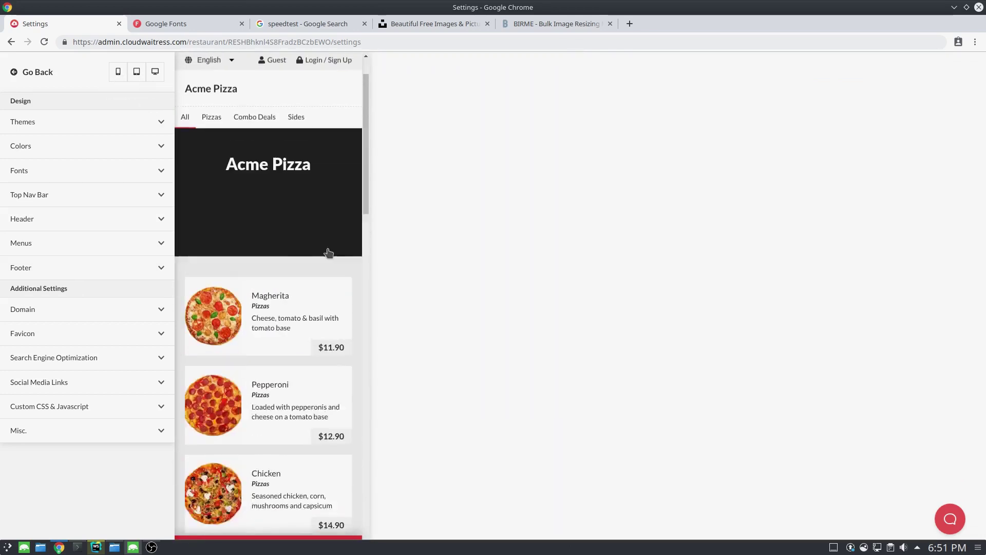
{"action": "scroll", "coordinate": [329, 253], "scroll_direction": "up", "scroll_amount": 1}
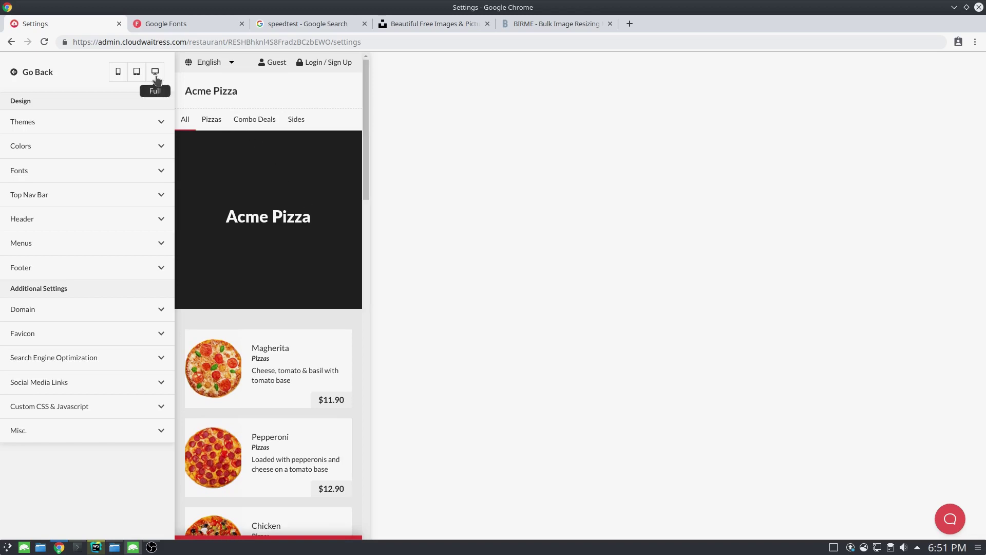
{"action": "left_click", "coordinate": [156, 78]}
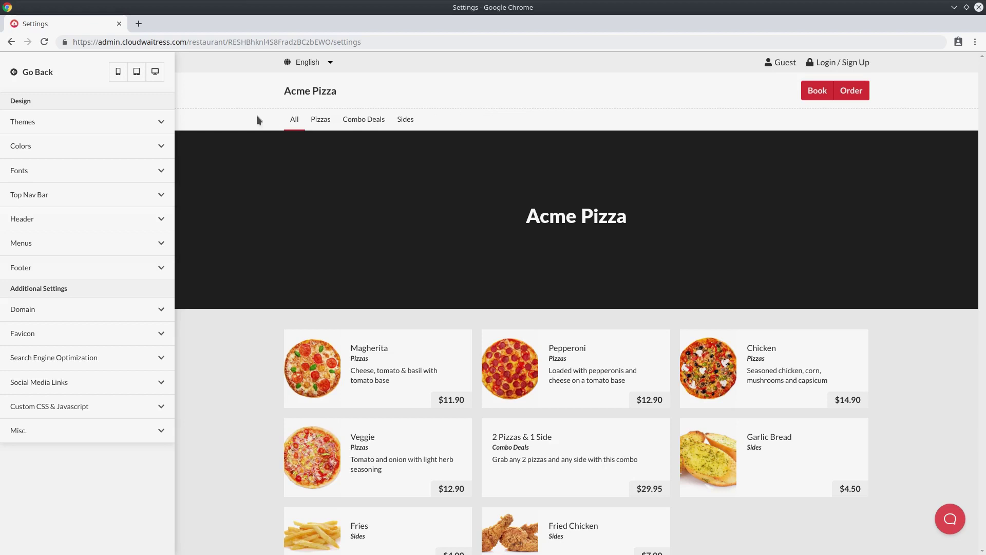
{"action": "left_click", "coordinate": [118, 130]}
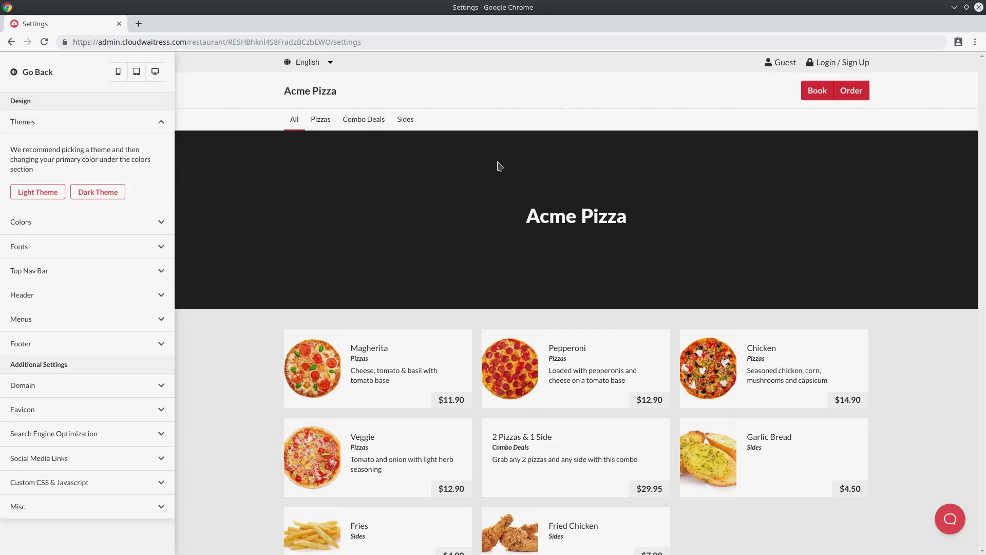
{"action": "scroll", "coordinate": [575, 218], "scroll_direction": "down", "scroll_amount": 4}
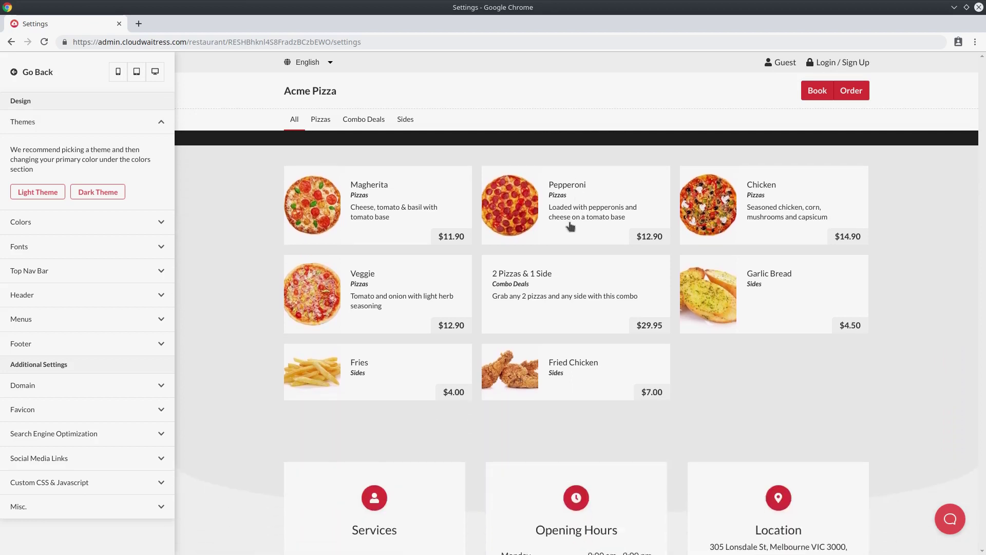
{"action": "scroll", "coordinate": [566, 224], "scroll_direction": "up", "scroll_amount": 4}
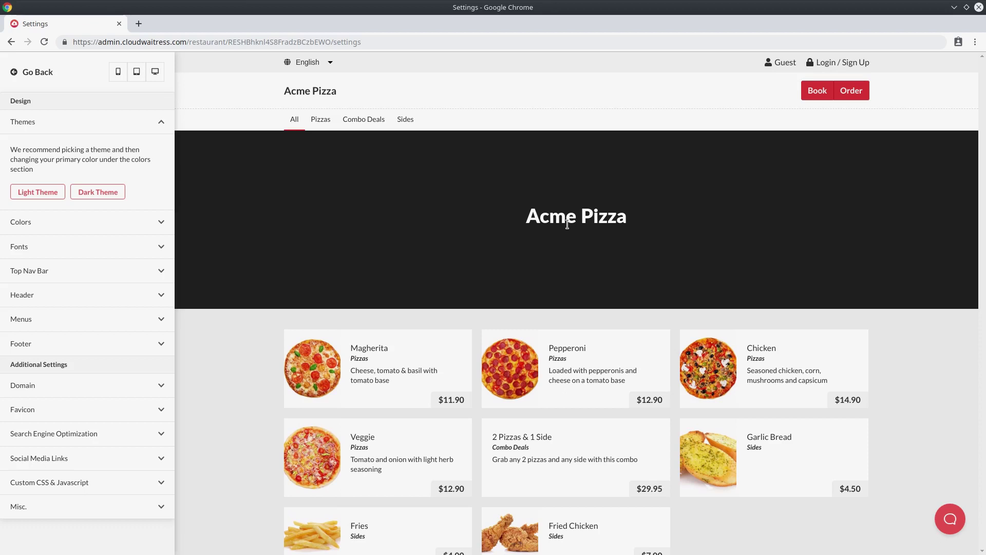
{"action": "left_click", "coordinate": [117, 194]}
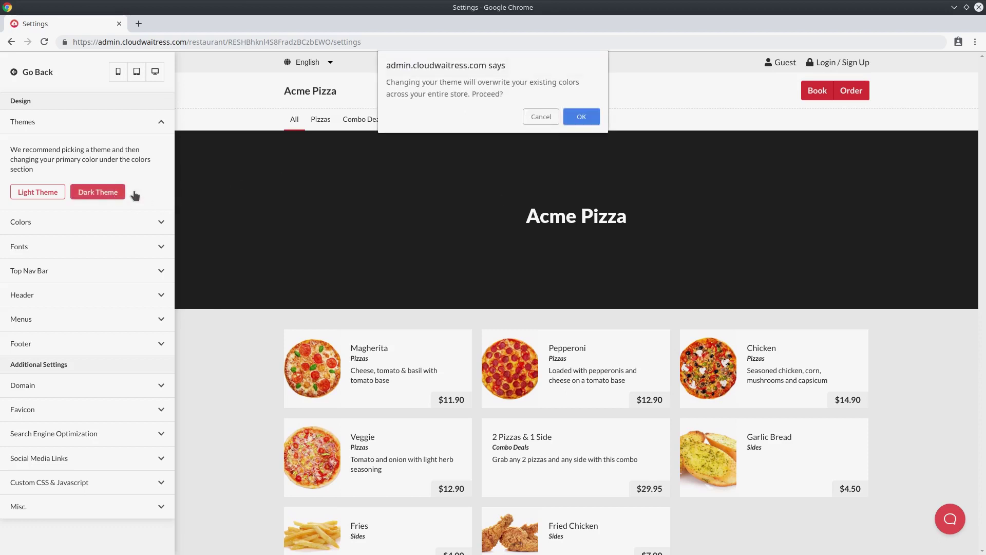
{"action": "left_click", "coordinate": [582, 116]}
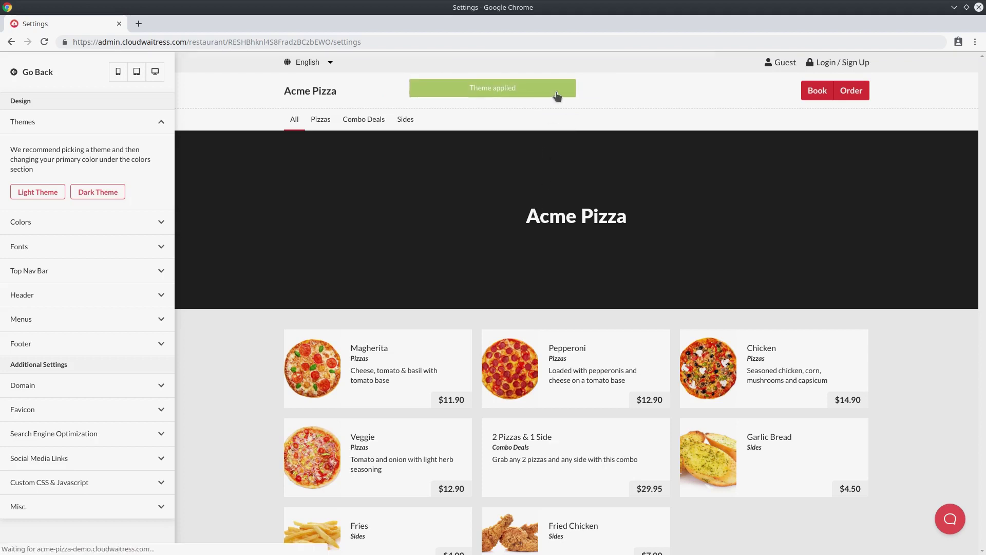
{"action": "scroll", "coordinate": [559, 216], "scroll_direction": "down", "scroll_amount": 4}
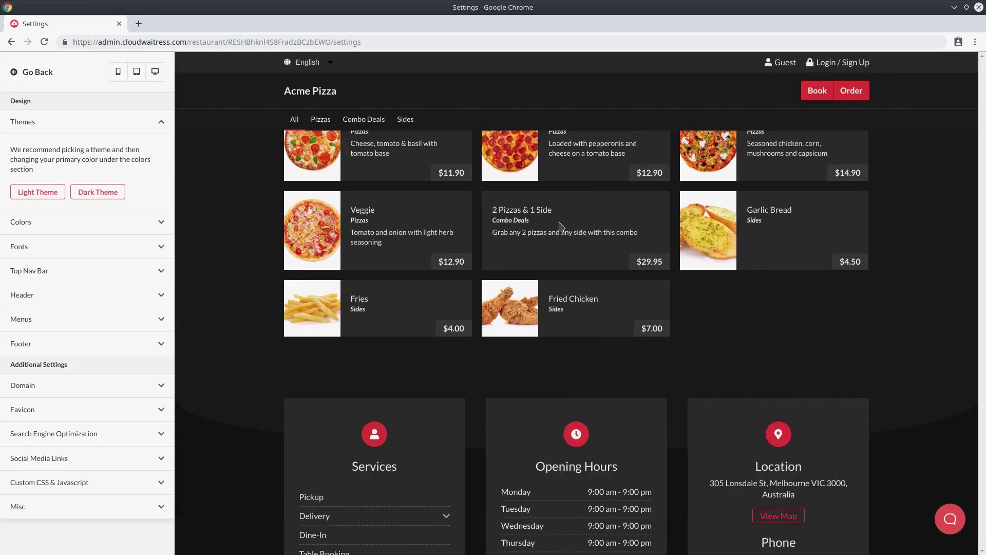
{"action": "scroll", "coordinate": [560, 223], "scroll_direction": "down", "scroll_amount": 3}
{"action": "scroll", "coordinate": [562, 231], "scroll_direction": "up", "scroll_amount": 7}
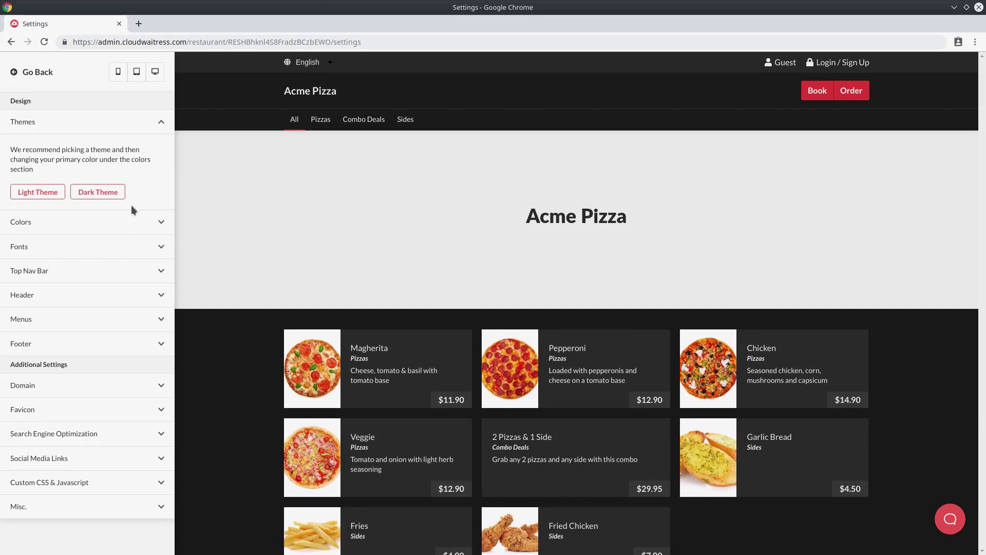
{"action": "left_click", "coordinate": [55, 196]}
{"action": "left_click", "coordinate": [597, 115]}
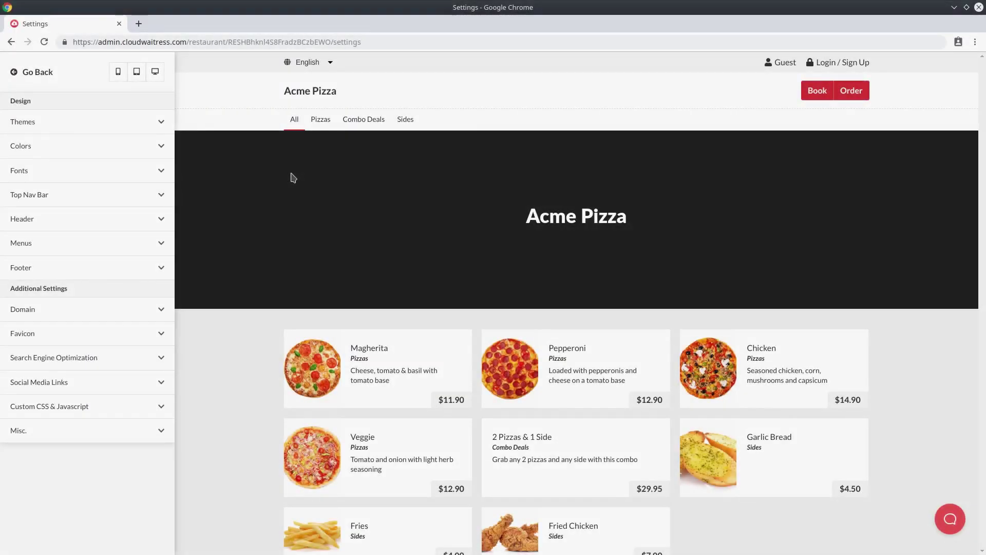
Expand Colors, change the Primary colour to blue and save it.
{"action": "left_click", "coordinate": [152, 149]}
{"action": "scroll", "coordinate": [129, 195], "scroll_direction": "down", "scroll_amount": 2}
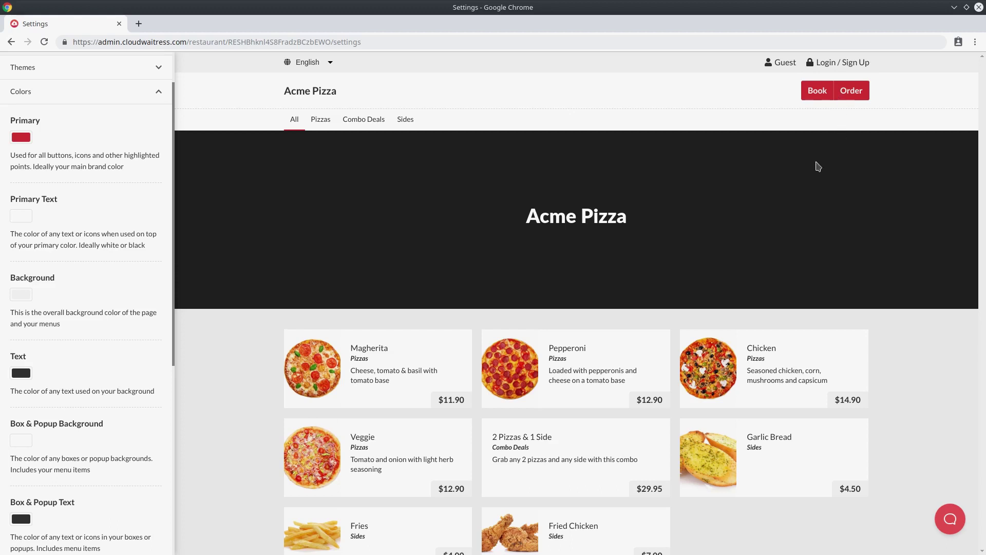
{"action": "scroll", "coordinate": [760, 235], "scroll_direction": "down", "scroll_amount": 5}
{"action": "scroll", "coordinate": [565, 366], "scroll_direction": "down", "scroll_amount": 2}
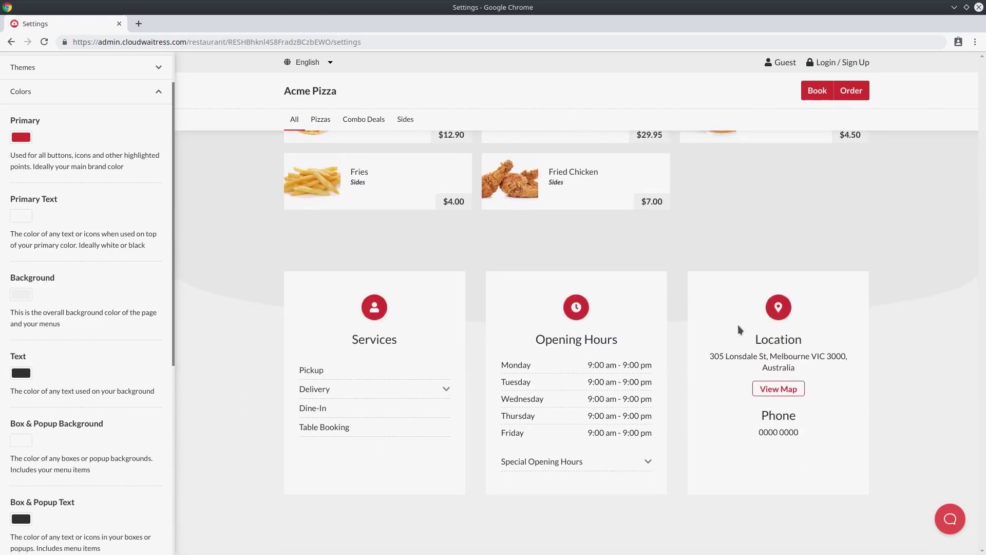
{"action": "scroll", "coordinate": [709, 309], "scroll_direction": "up", "scroll_amount": 6}
{"action": "scroll", "coordinate": [711, 310], "scroll_direction": "up", "scroll_amount": 2}
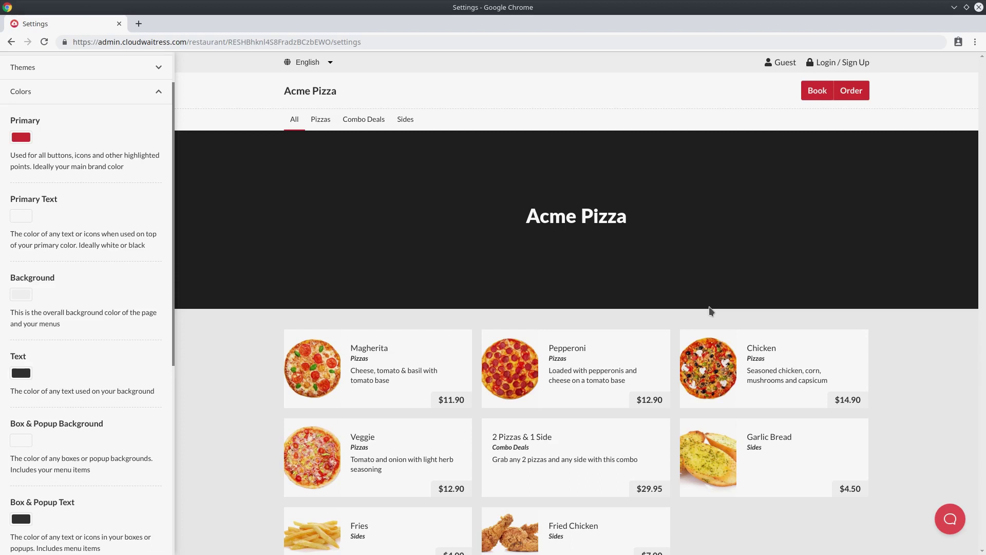
{"action": "left_click", "coordinate": [20, 136]}
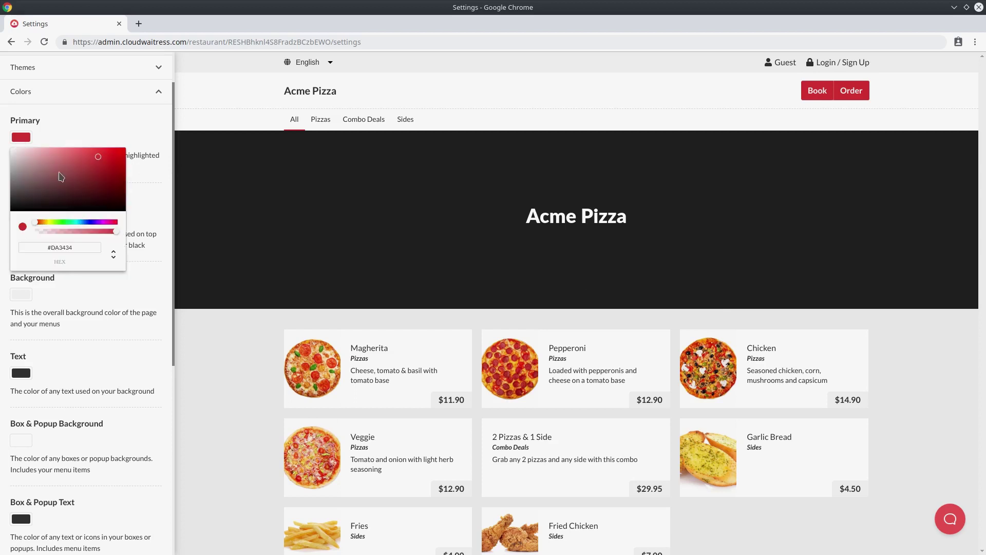
{"action": "left_click_drag", "start_coordinate": [82, 222], "coordinate": [87, 222]}
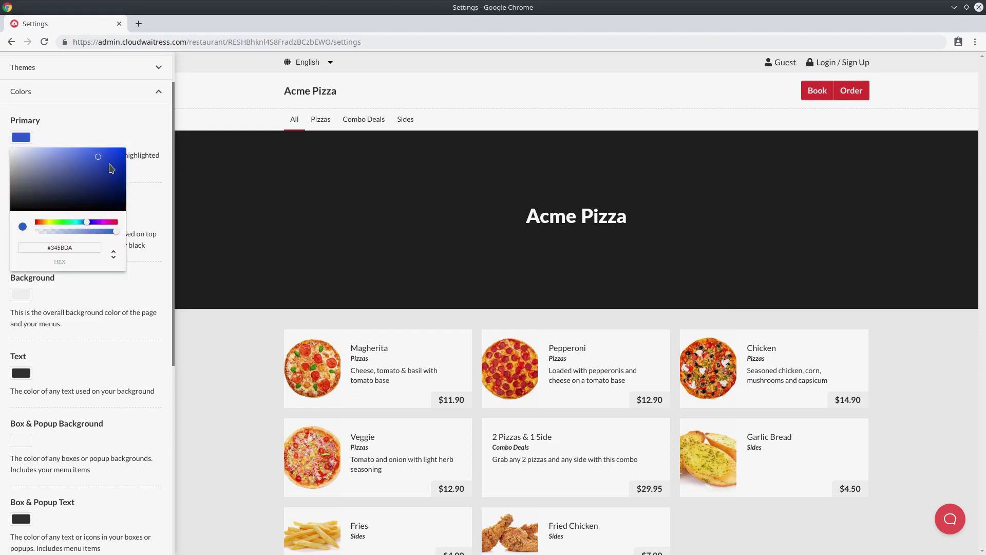
{"action": "left_click", "coordinate": [104, 125]}
{"action": "scroll", "coordinate": [103, 207], "scroll_direction": "down", "scroll_amount": 6}
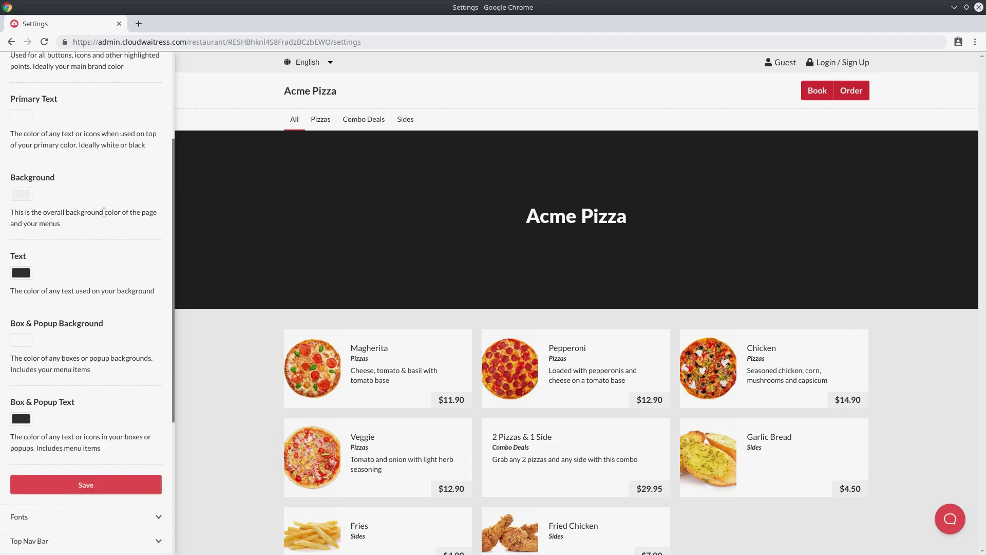
{"action": "left_click", "coordinate": [100, 414]}
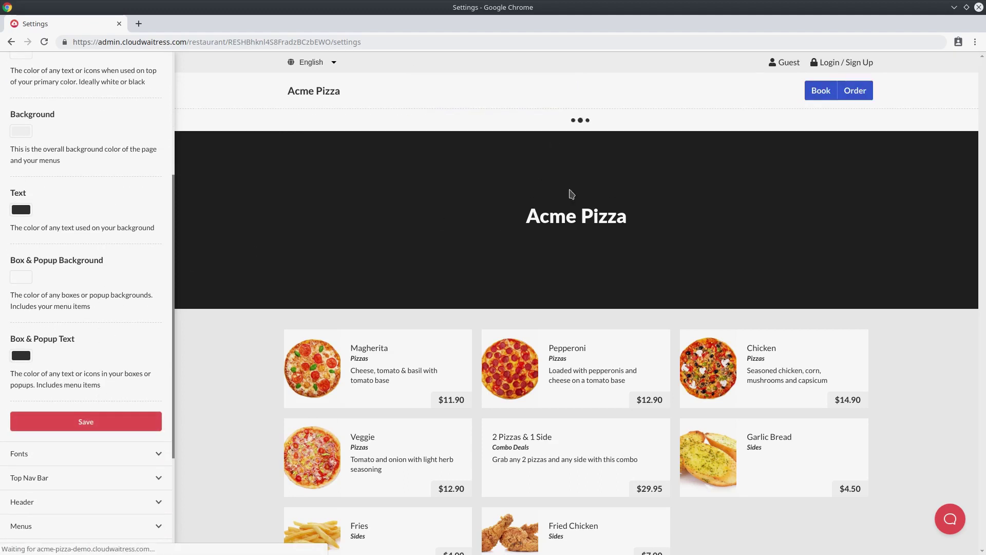
Change the Primary colour to red (#DA3434) and save it.
{"action": "scroll", "coordinate": [769, 197], "scroll_direction": "down", "scroll_amount": 3}
{"action": "scroll", "coordinate": [443, 290], "scroll_direction": "down", "scroll_amount": 5}
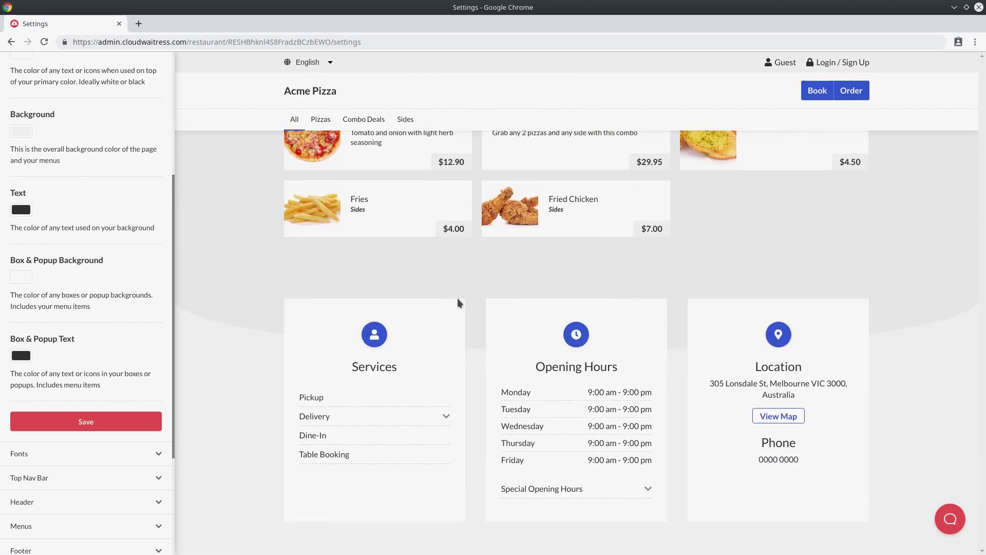
{"action": "scroll", "coordinate": [798, 326], "scroll_direction": "up", "scroll_amount": 8}
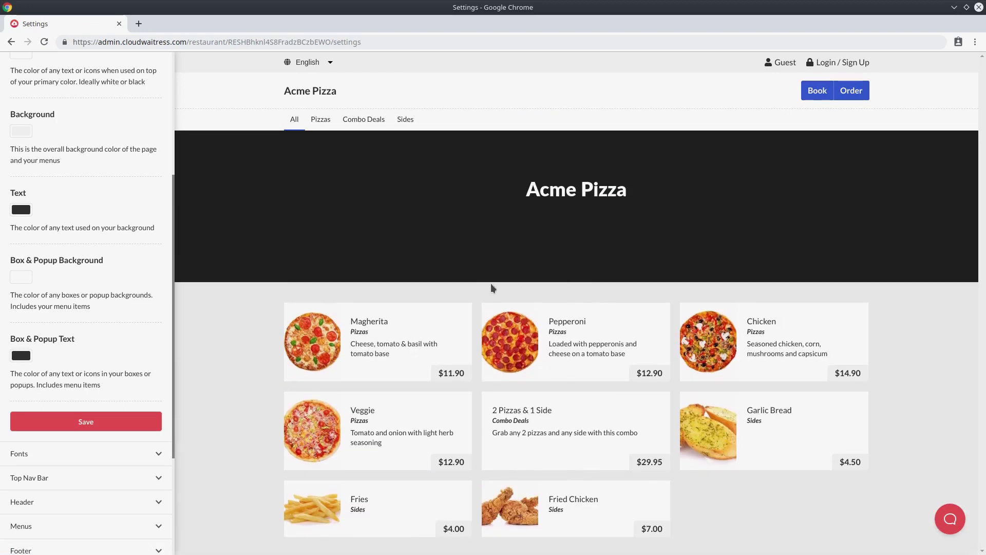
{"action": "scroll", "coordinate": [123, 239], "scroll_direction": "up", "scroll_amount": 4}
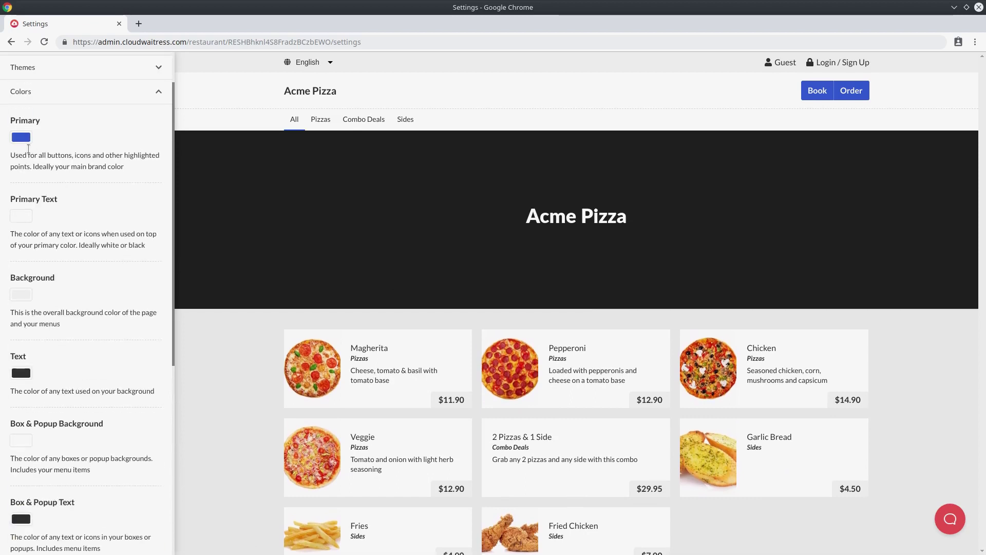
{"action": "left_click", "coordinate": [21, 138]}
{"action": "left_click_drag", "start_coordinate": [60, 220], "coordinate": [34, 221]}
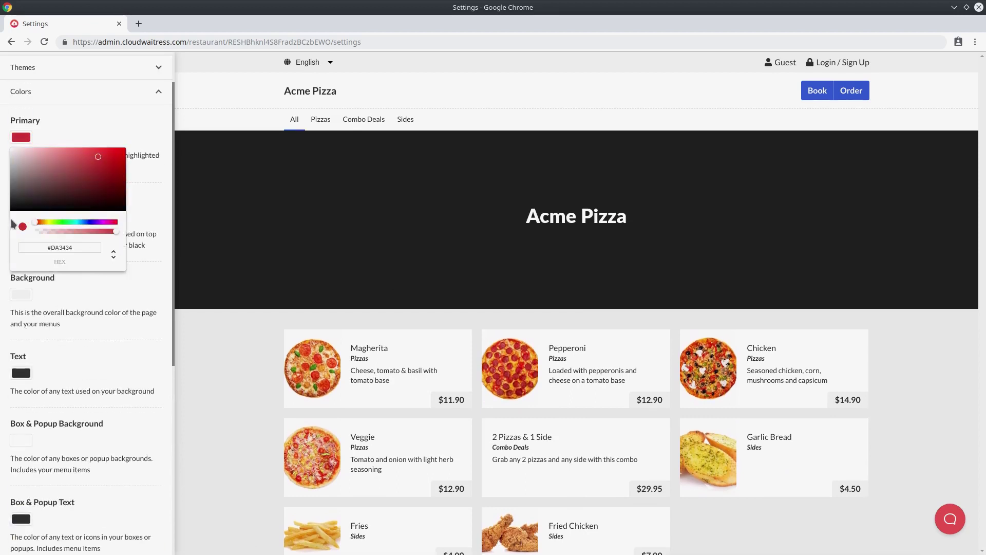
{"action": "left_click", "coordinate": [106, 133]}
{"action": "scroll", "coordinate": [110, 241], "scroll_direction": "down", "scroll_amount": 4}
{"action": "left_click", "coordinate": [123, 393]}
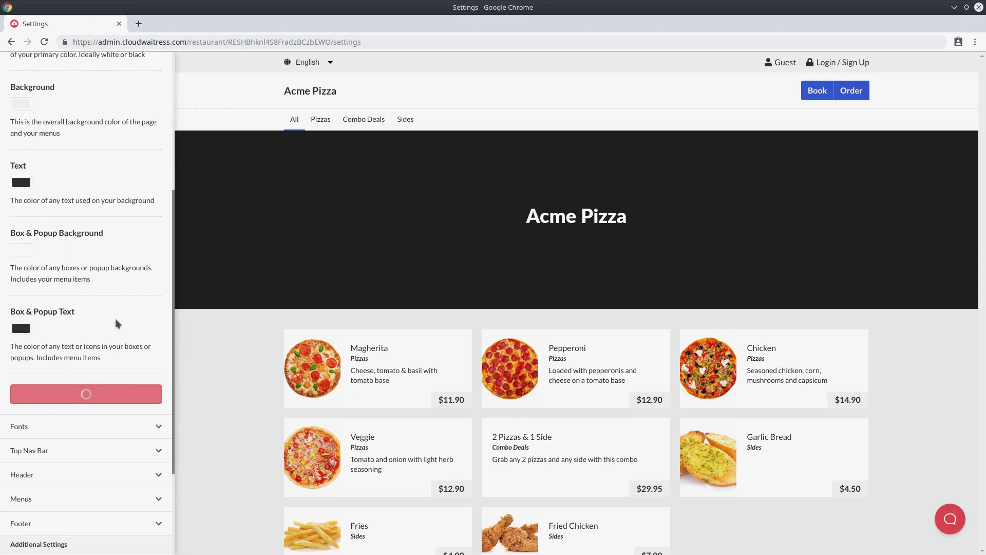
{"action": "scroll", "coordinate": [115, 319], "scroll_direction": "up", "scroll_amount": 3}
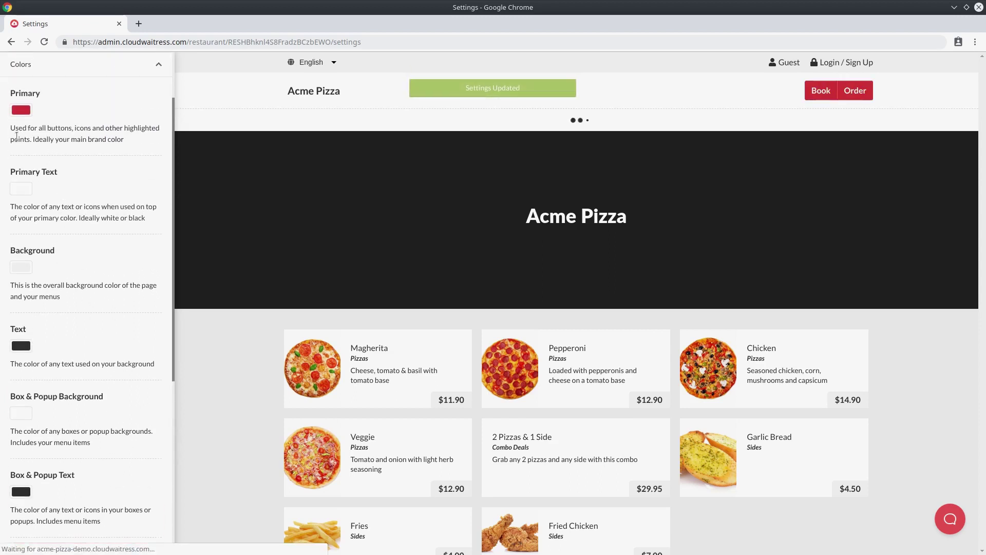
{"action": "left_click_drag", "start_coordinate": [10, 206], "coordinate": [144, 217]}
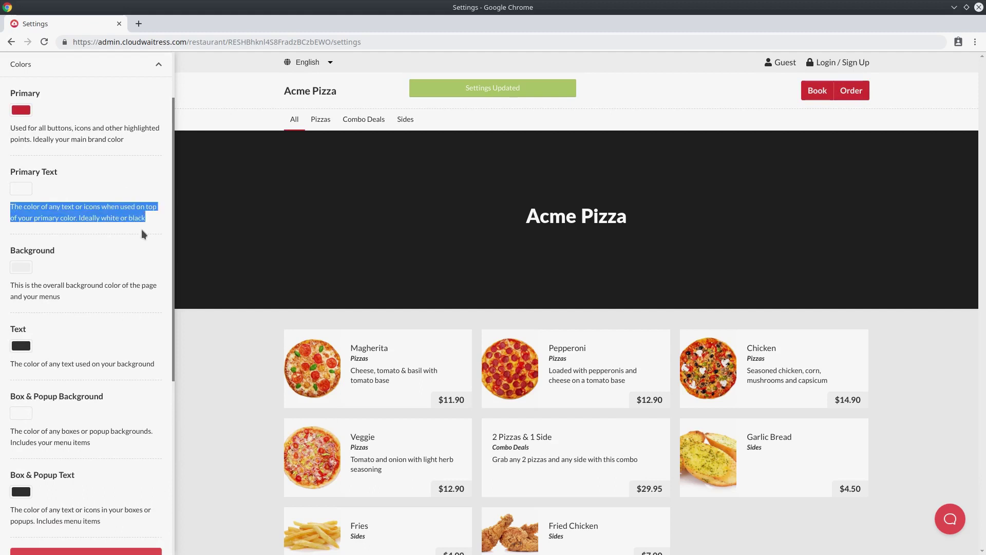
{"action": "left_click", "coordinate": [142, 230]}
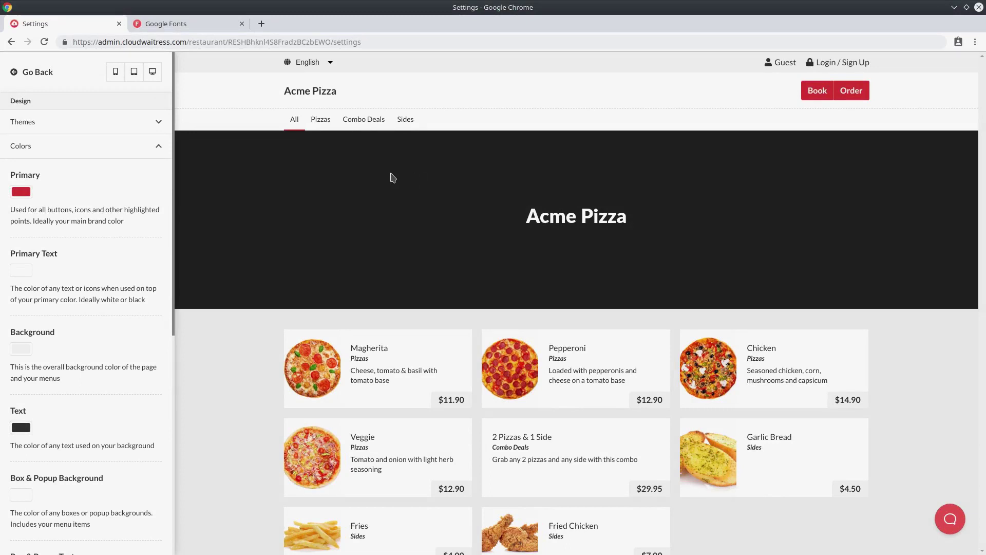
Open the Fonts settings, note the headings they style, and open fonts.google.com.
{"action": "left_click", "coordinate": [107, 149]}
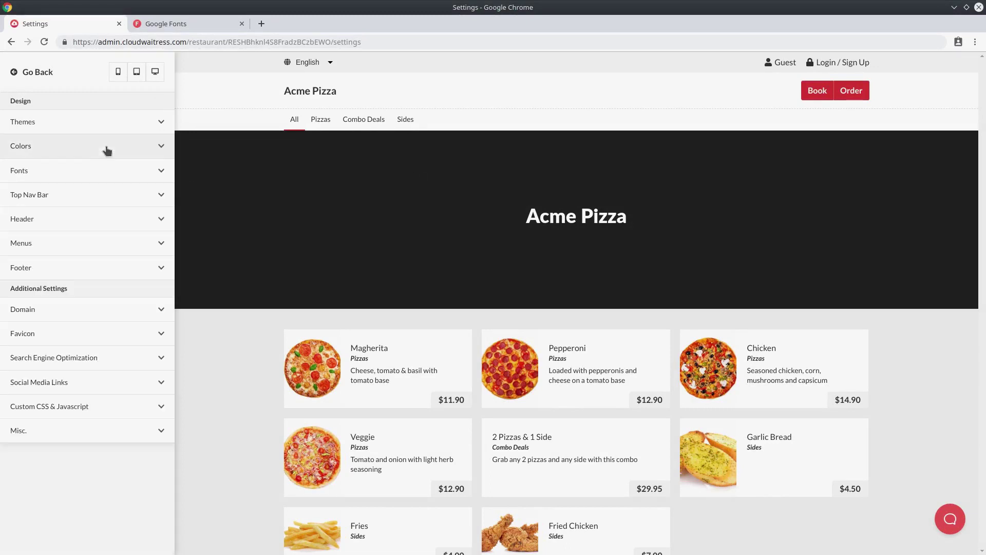
{"action": "left_click", "coordinate": [104, 174]}
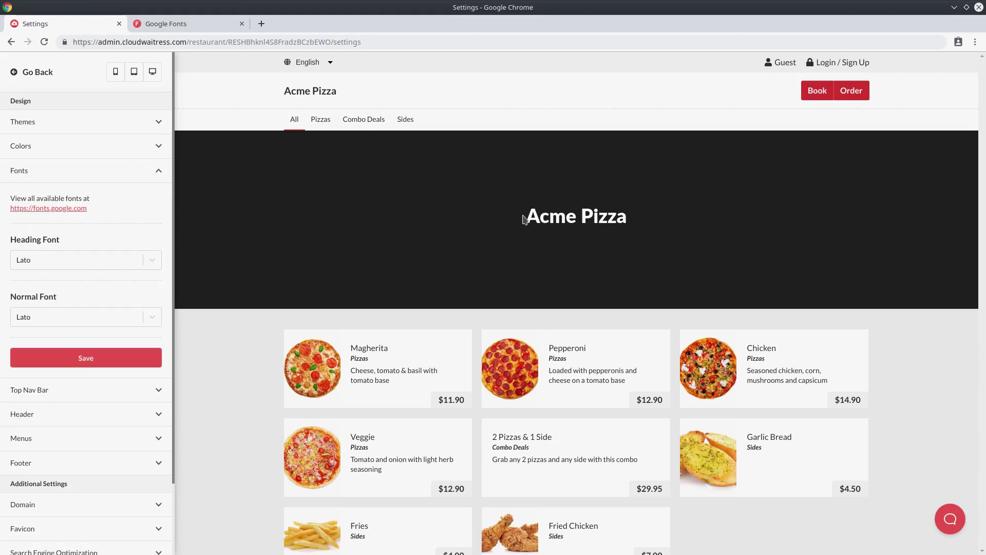
{"action": "left_click_drag", "start_coordinate": [522, 221], "coordinate": [651, 225]}
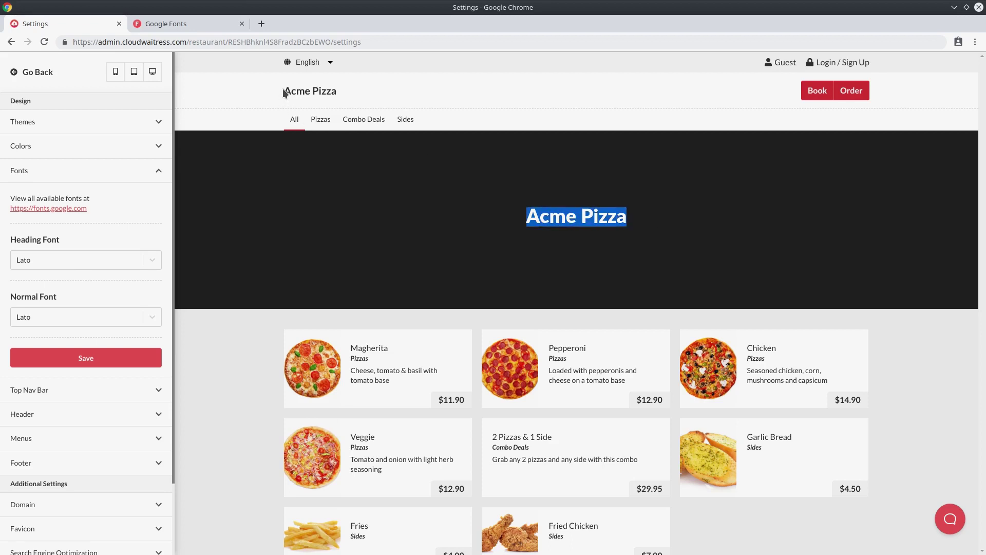
{"action": "left_click_drag", "start_coordinate": [284, 91], "coordinate": [355, 101]}
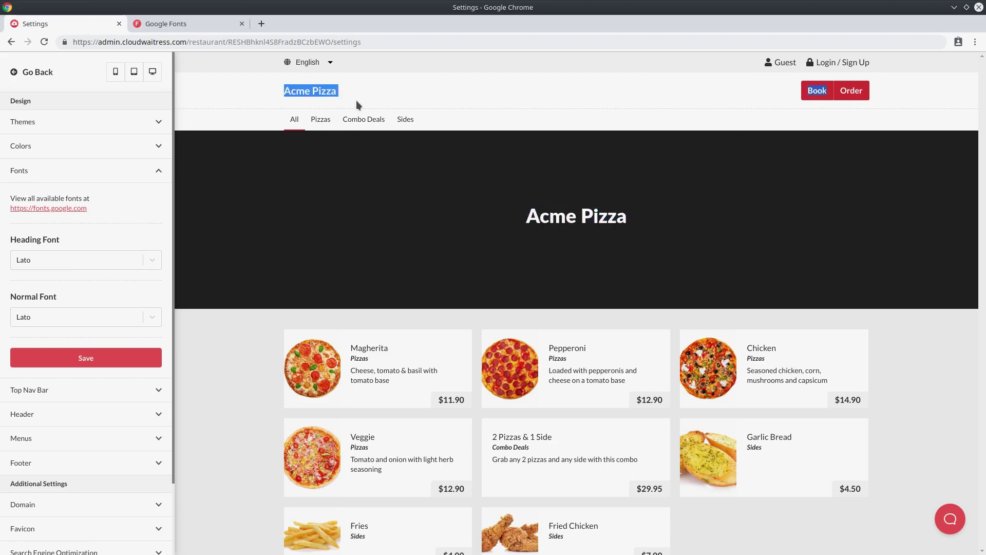
{"action": "scroll", "coordinate": [406, 172], "scroll_direction": "down", "scroll_amount": 4}
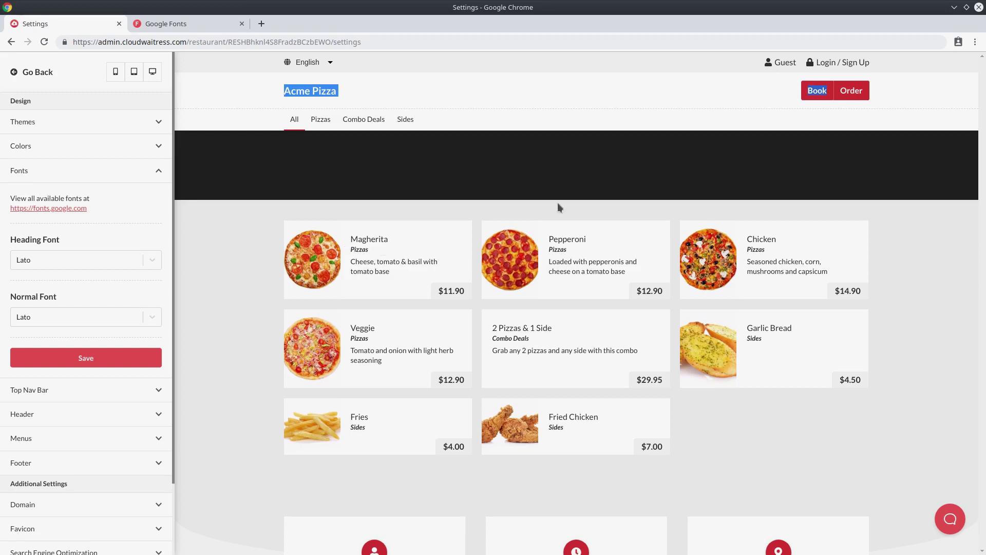
{"action": "scroll", "coordinate": [634, 359], "scroll_direction": "down", "scroll_amount": 5}
{"action": "left_click_drag", "start_coordinate": [351, 344], "coordinate": [416, 346]}
{"action": "left_click_drag", "start_coordinate": [536, 342], "coordinate": [620, 339]}
{"action": "left_click", "coordinate": [610, 236]}
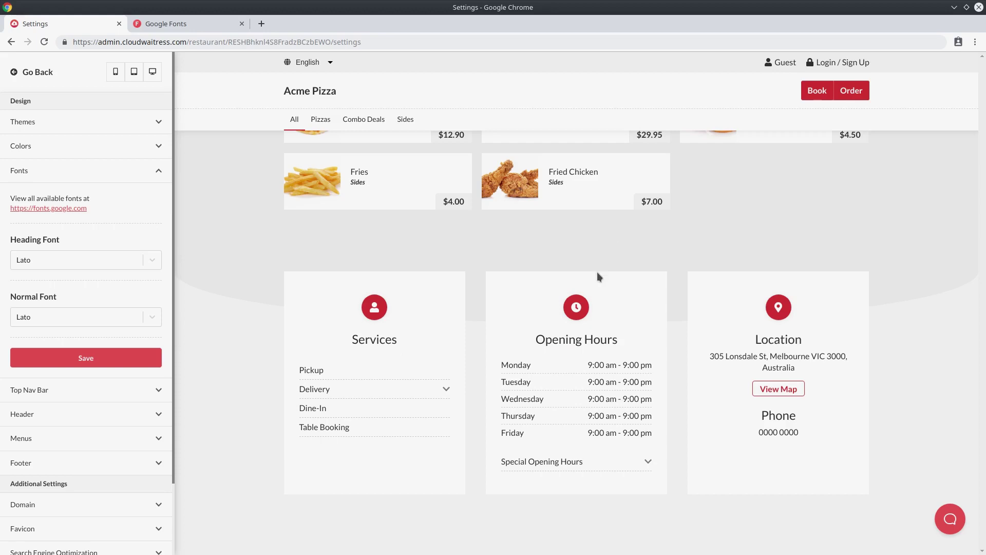
{"action": "scroll", "coordinate": [597, 272], "scroll_direction": "up", "scroll_amount": 7}
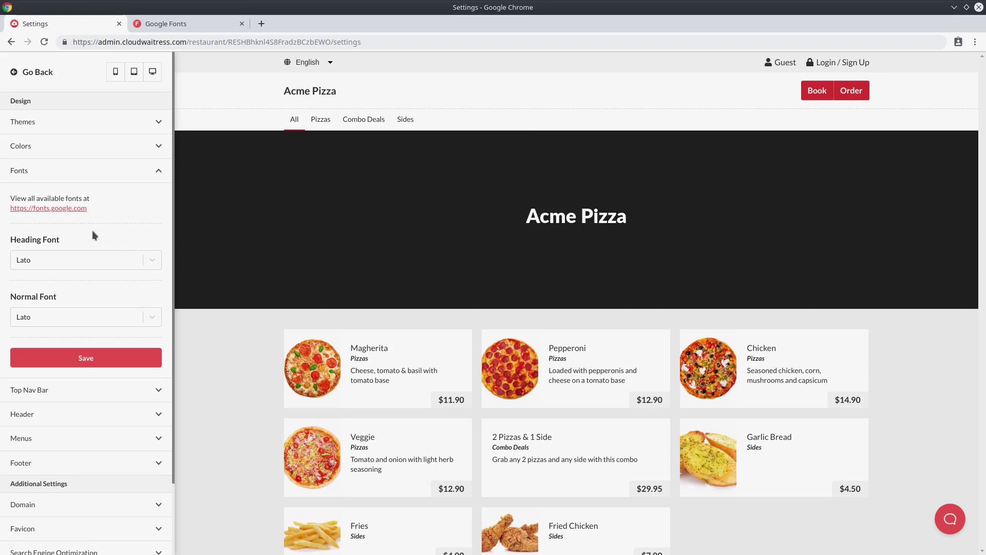
{"action": "left_click", "coordinate": [61, 210]}
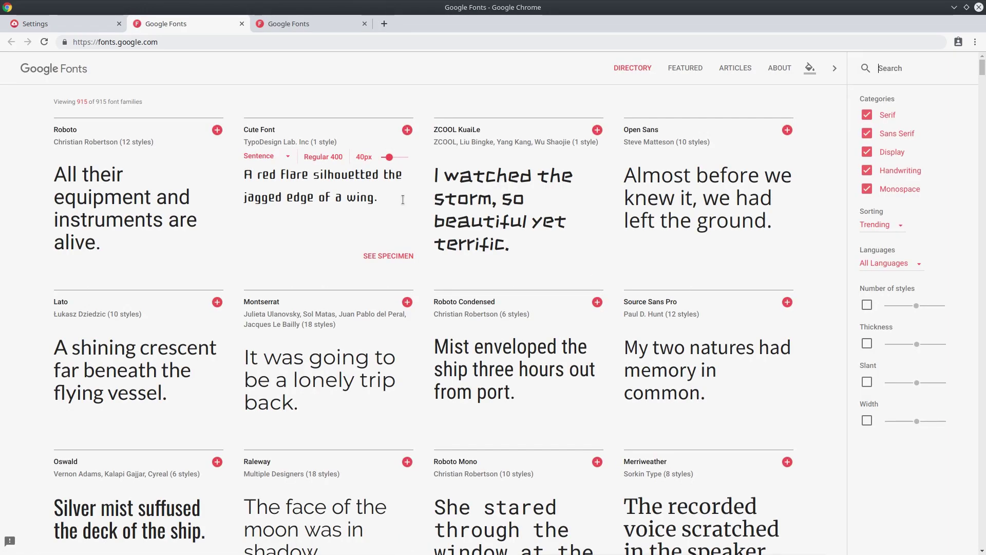
Scroll the Google Fonts directory to the Merriweather card, then return to the store Settings tab.
{"action": "scroll", "coordinate": [399, 220], "scroll_direction": "down", "scroll_amount": 1}
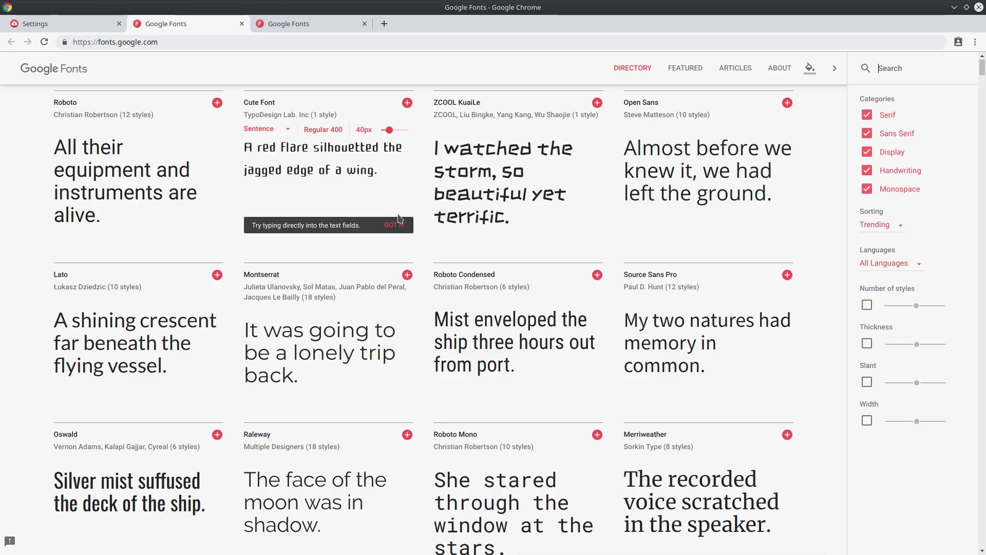
{"action": "scroll", "coordinate": [608, 234], "scroll_direction": "down", "scroll_amount": 3}
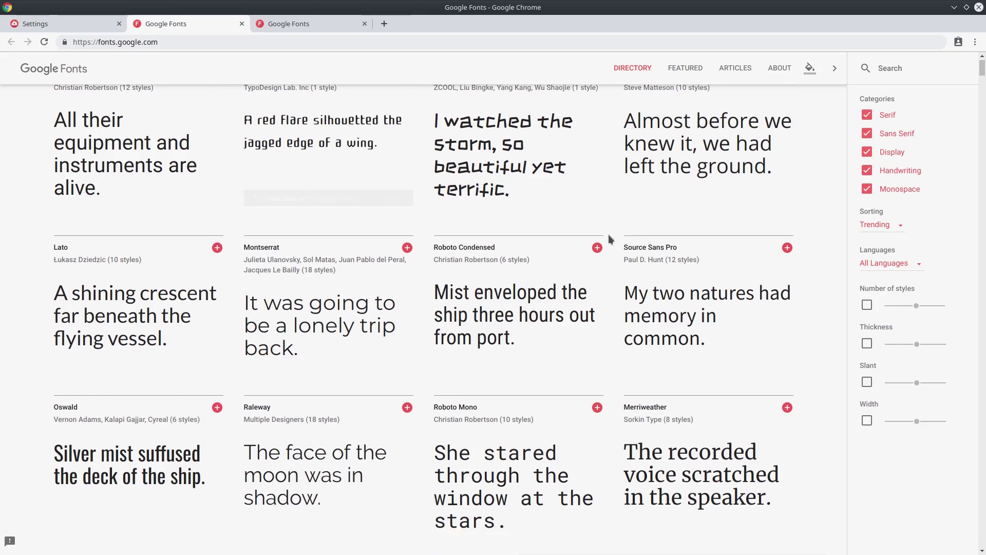
{"action": "mouse_move", "coordinate": [638, 310]}
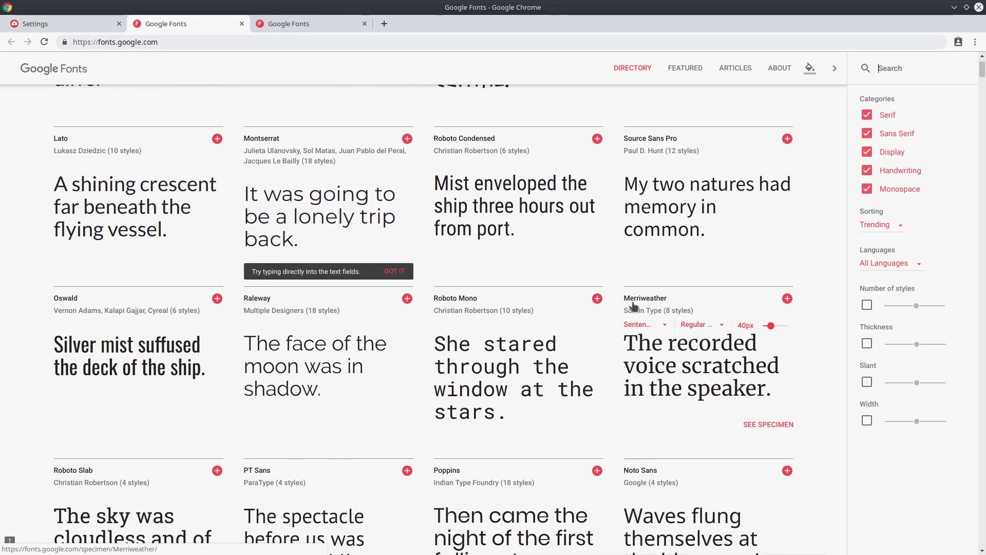
{"action": "scroll", "coordinate": [234, 180], "scroll_direction": "up", "scroll_amount": 1}
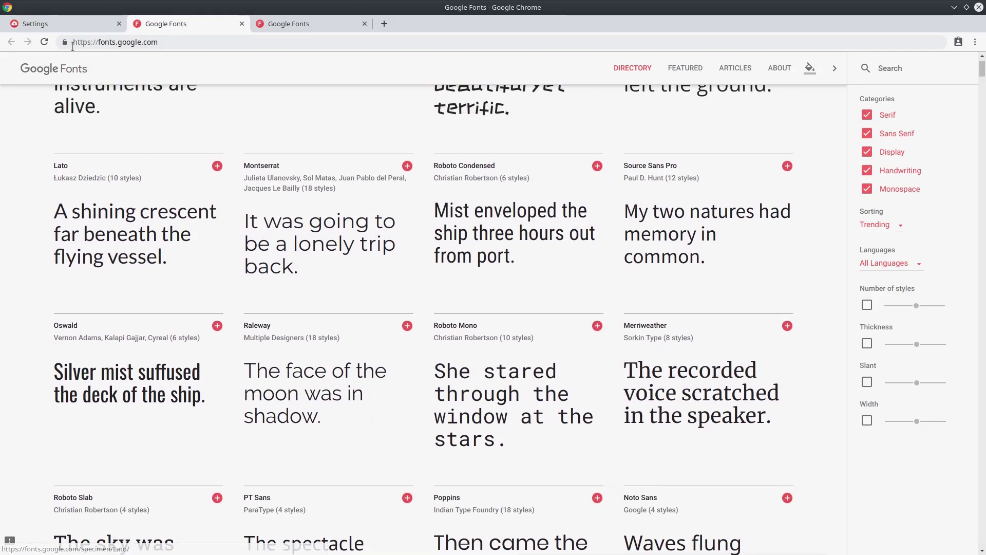
{"action": "left_click", "coordinate": [58, 27]}
{"action": "left_click", "coordinate": [64, 262]}
{"action": "type", "text": "merri"}
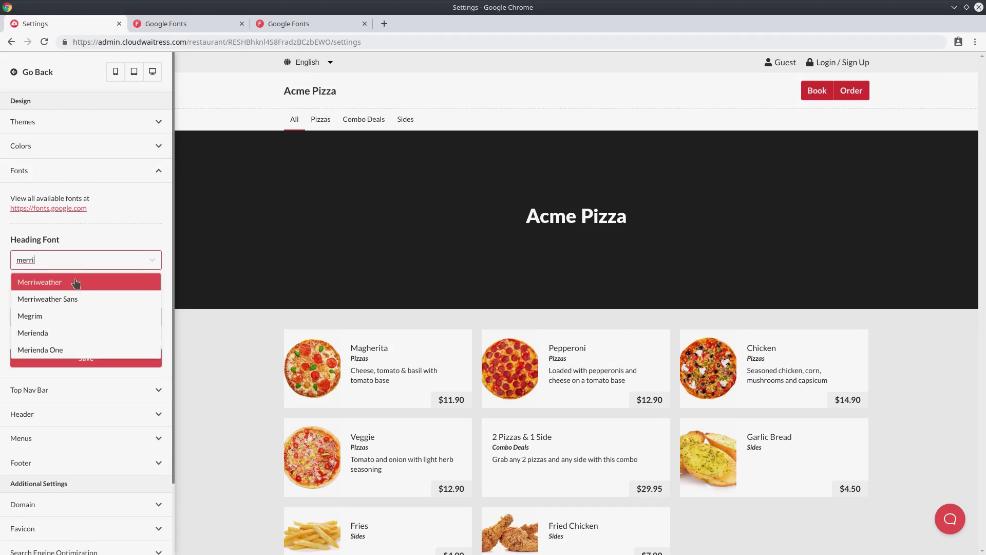
{"action": "left_click", "coordinate": [72, 281]}
{"action": "left_click", "coordinate": [73, 363]}
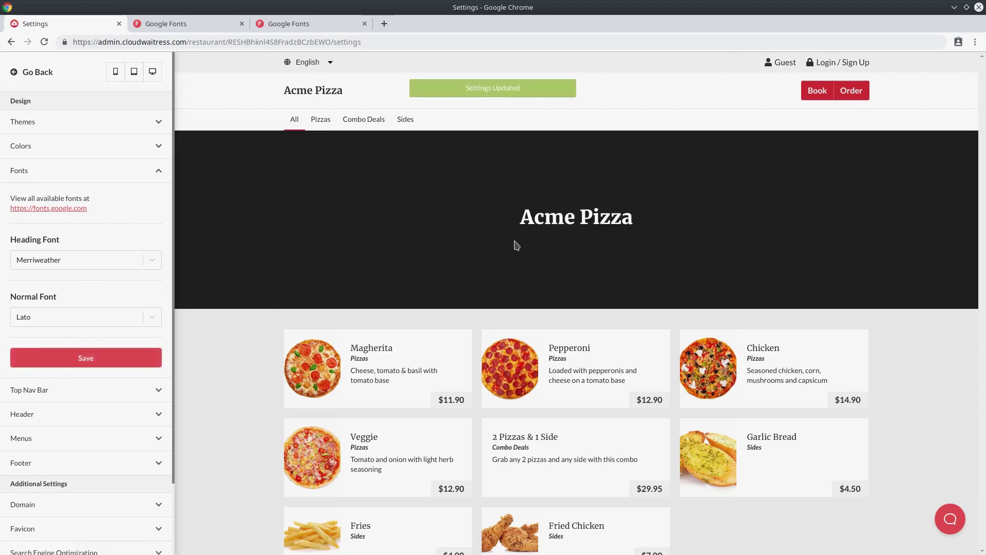
{"action": "left_click_drag", "start_coordinate": [520, 218], "coordinate": [641, 221]}
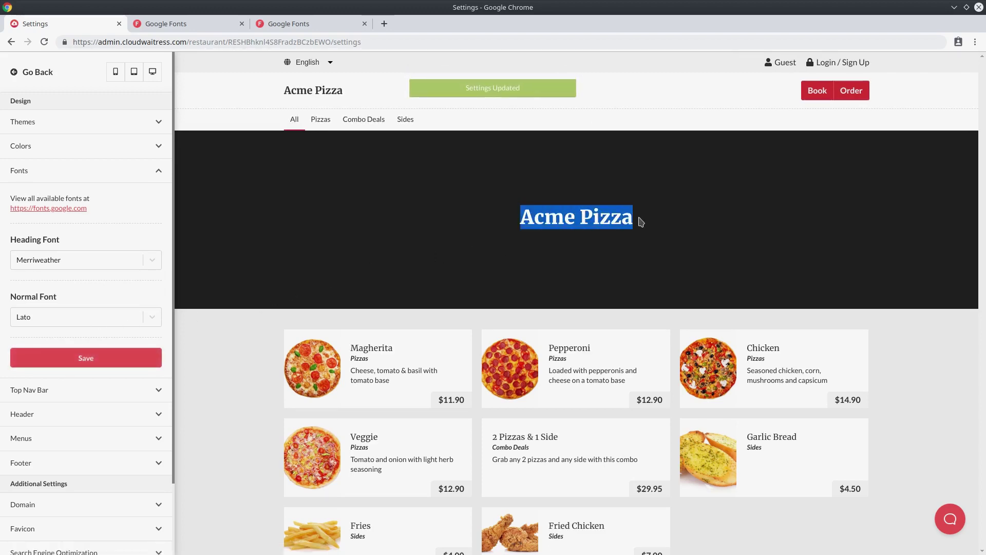
{"action": "left_click", "coordinate": [334, 96]}
{"action": "scroll", "coordinate": [410, 242], "scroll_direction": "down", "scroll_amount": 3}
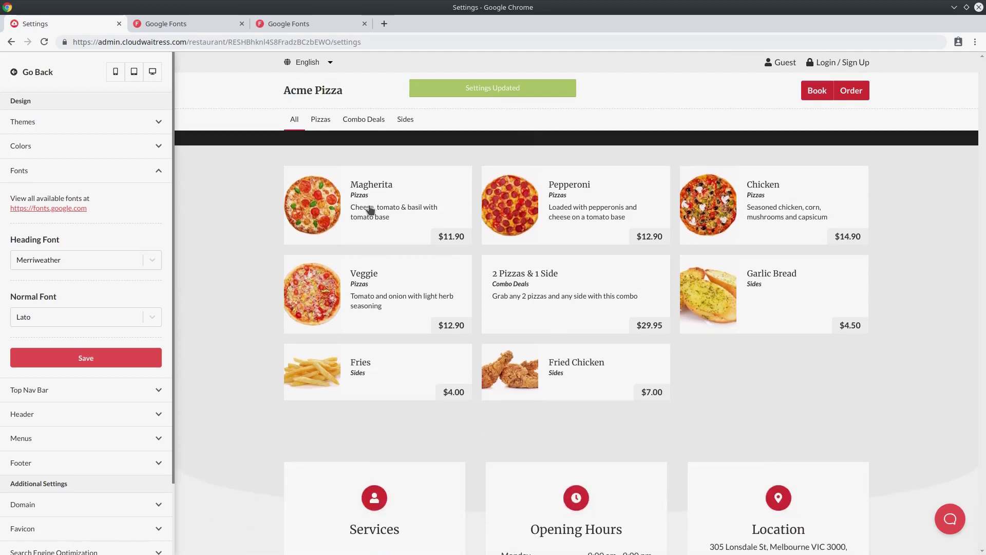
{"action": "scroll", "coordinate": [391, 334], "scroll_direction": "down", "scroll_amount": 4}
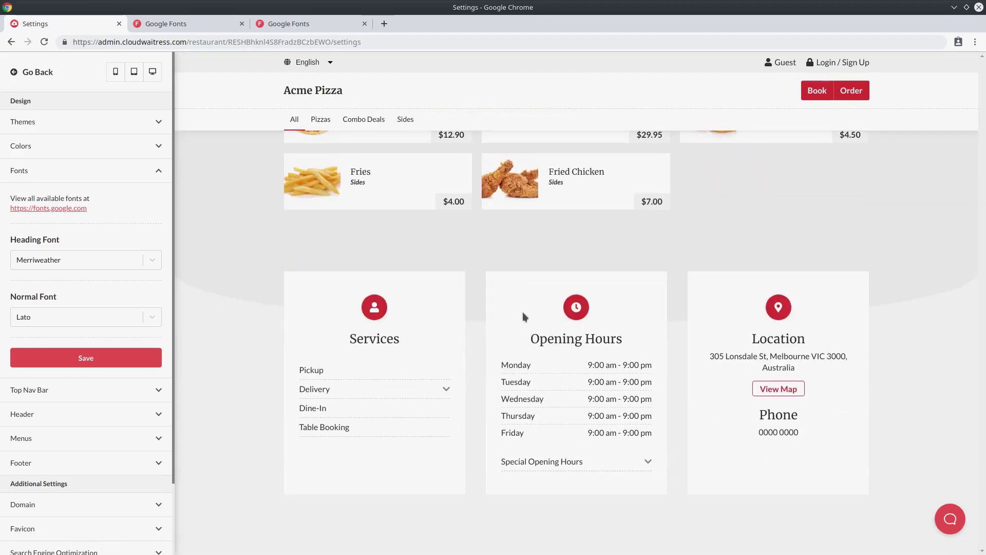
{"action": "scroll", "coordinate": [442, 283], "scroll_direction": "up", "scroll_amount": 5}
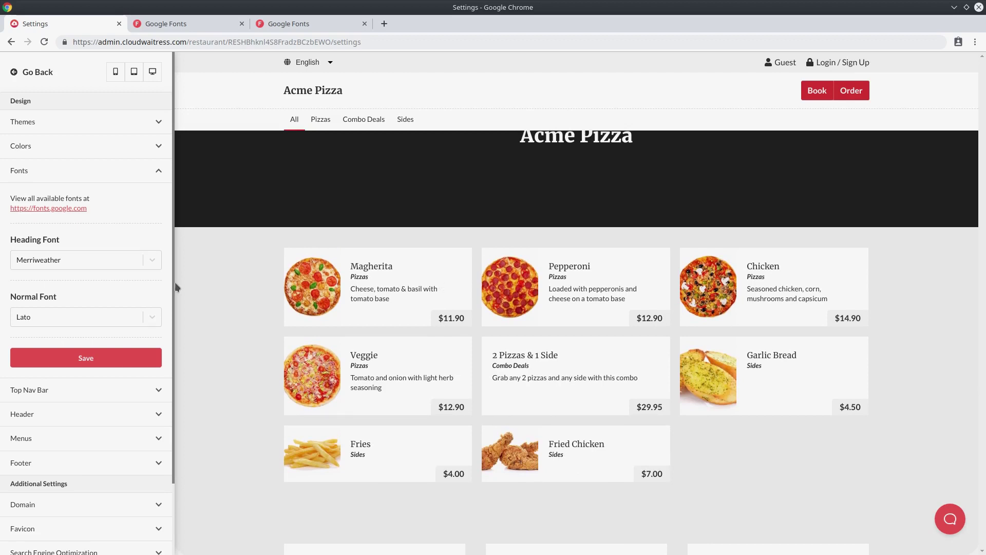
{"action": "left_click", "coordinate": [107, 258]}
{"action": "type", "text": "lato"}
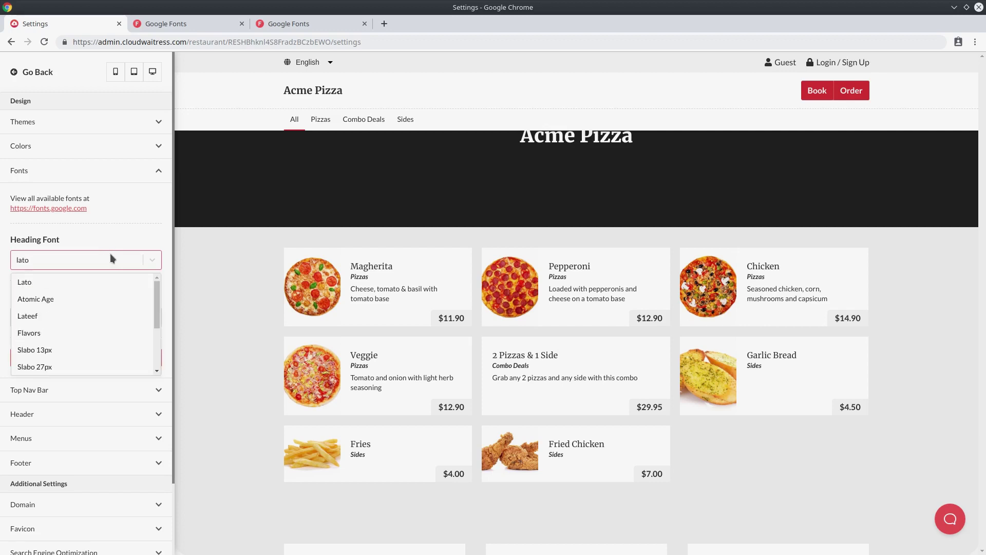
{"action": "left_click", "coordinate": [117, 282]}
{"action": "left_click", "coordinate": [120, 356]}
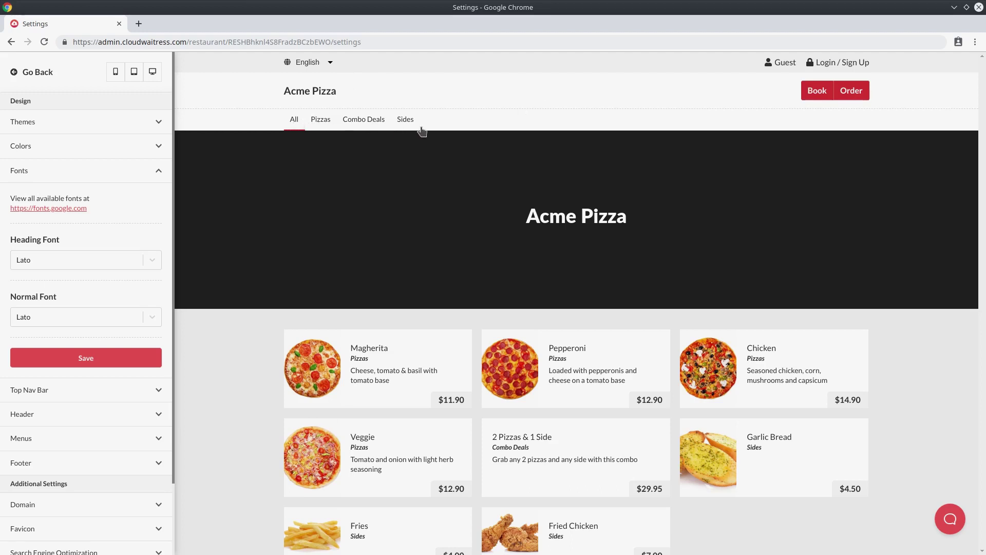
{"action": "left_click", "coordinate": [130, 174]}
Set the Top Nav Bar logo text to 'The Best Pizza Store' and save it.
{"action": "left_click", "coordinate": [76, 202]}
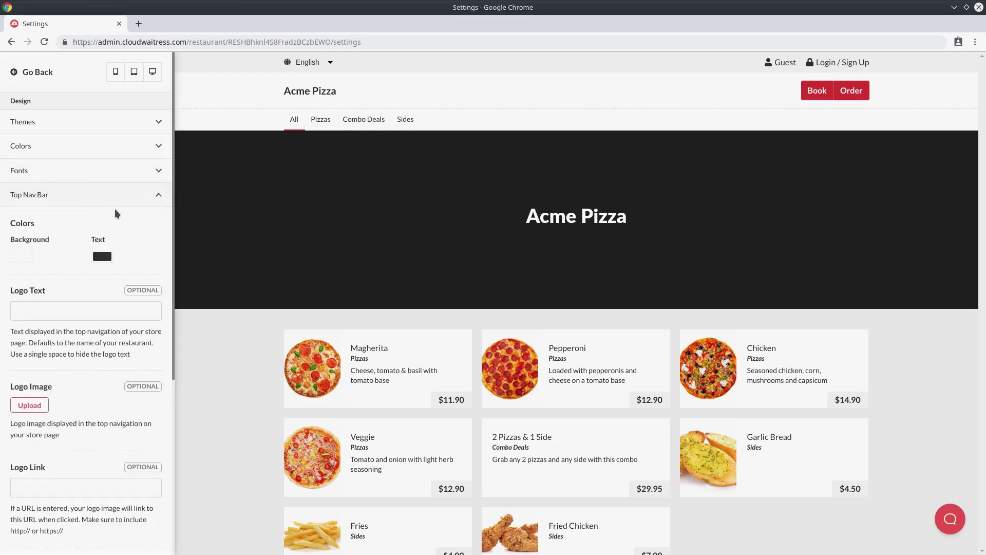
{"action": "scroll", "coordinate": [122, 227], "scroll_direction": "down", "scroll_amount": 3}
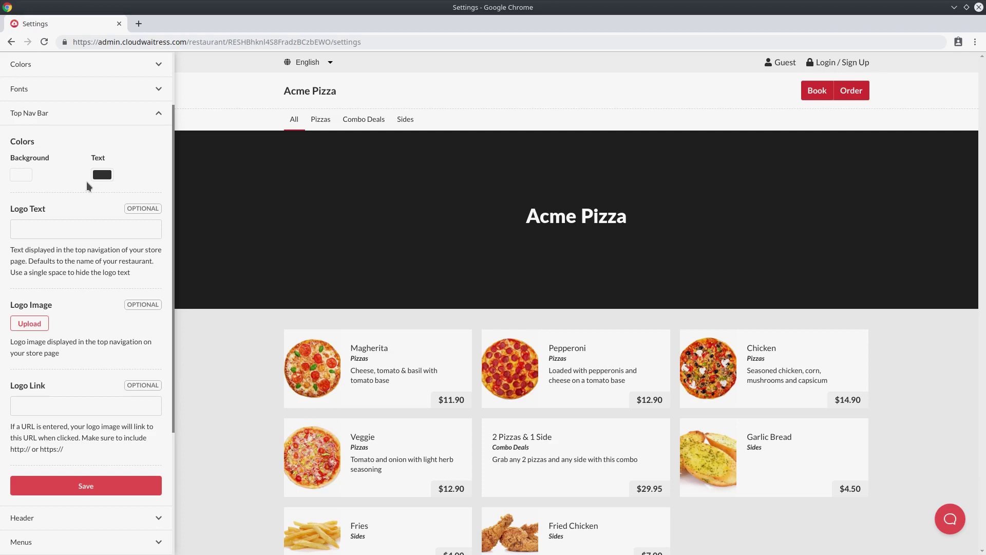
{"action": "scroll", "coordinate": [86, 181], "scroll_direction": "down", "scroll_amount": 1}
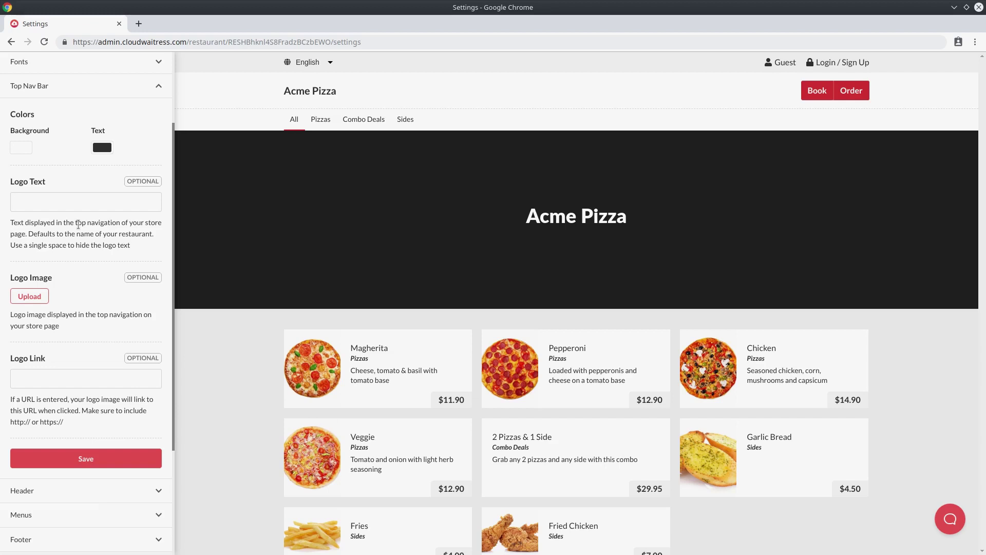
{"action": "left_click", "coordinate": [98, 208]}
{"action": "left_click_drag", "start_coordinate": [285, 89], "coordinate": [342, 95]}
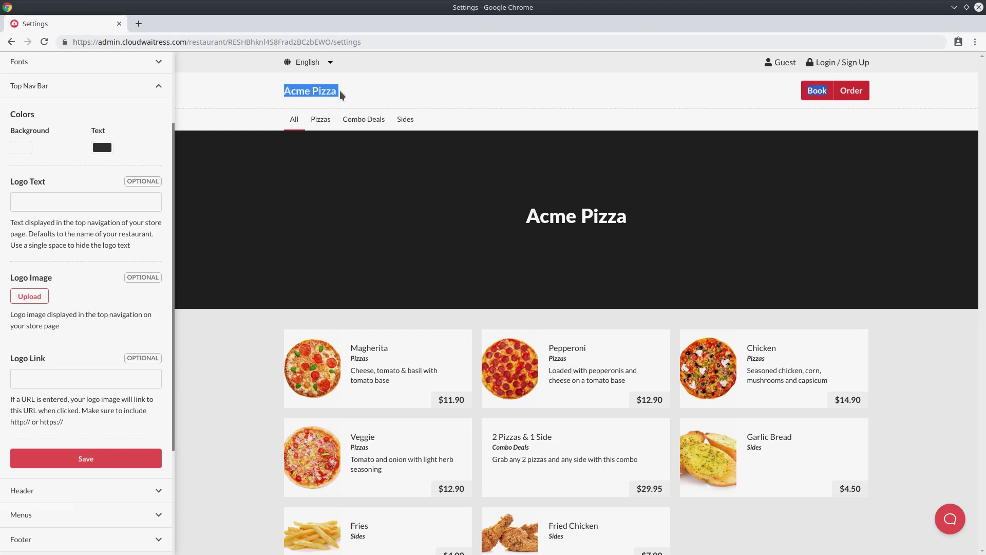
{"action": "left_click", "coordinate": [90, 201]}
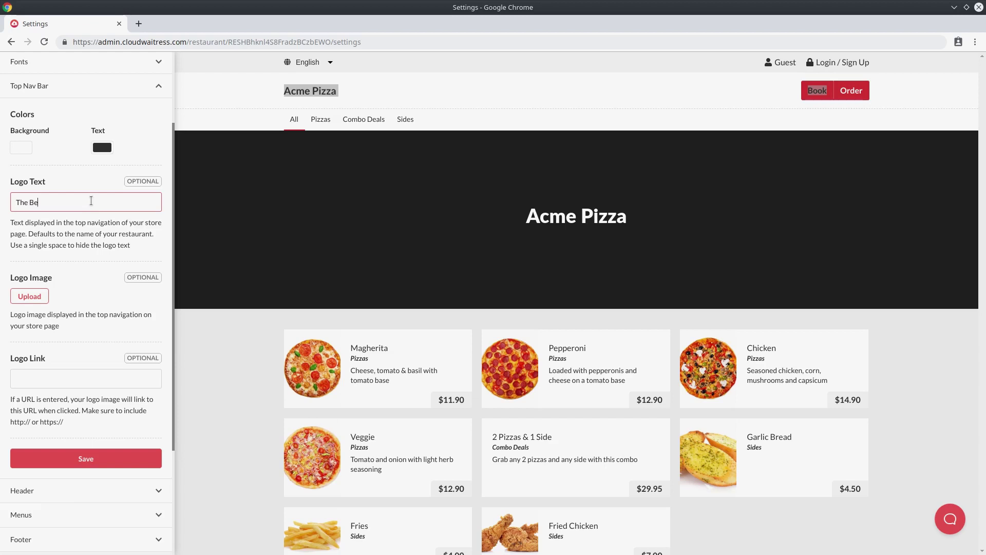
{"action": "type", "text": "The Best Pizza Store"}
{"action": "key", "text": "Return"}
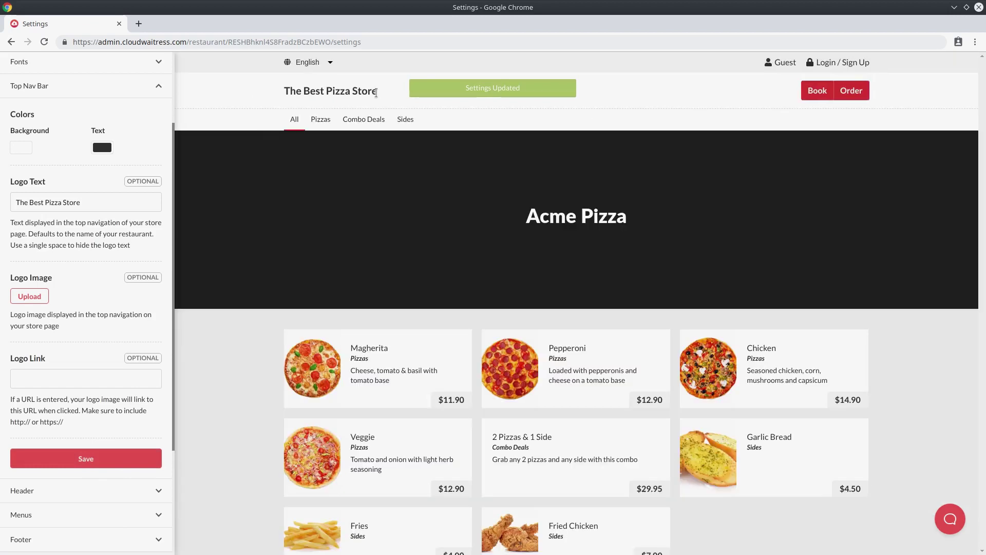
{"action": "left_click_drag", "start_coordinate": [379, 93], "coordinate": [345, 86]}
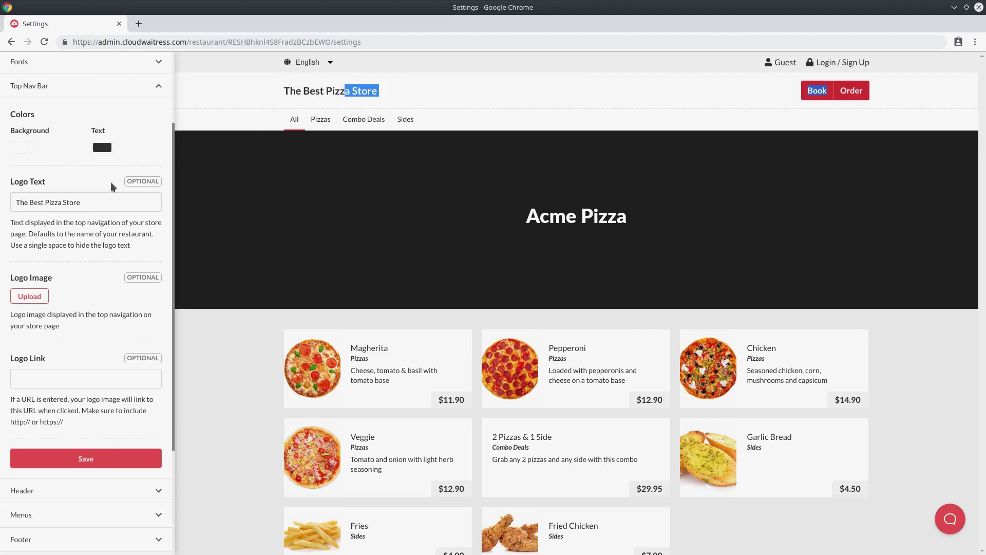
Upload the Acme Pizzas logo file as the Top Nav Bar logo image and save.
{"action": "left_click", "coordinate": [40, 302]}
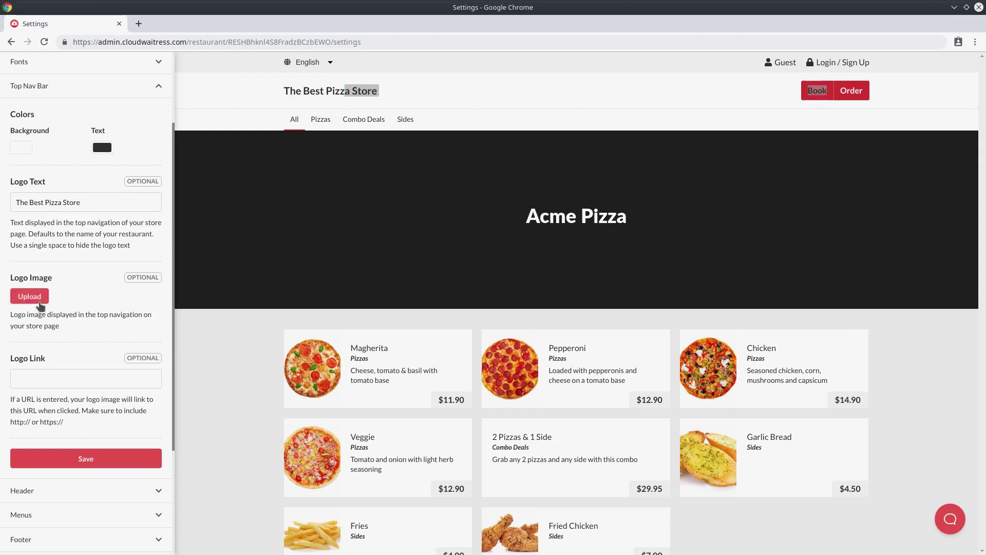
{"action": "left_click", "coordinate": [538, 334]}
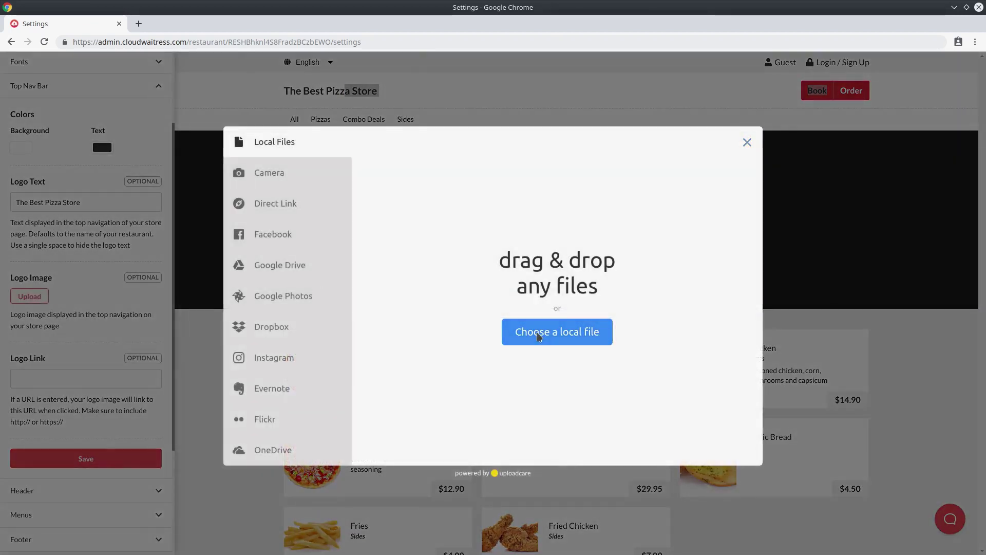
{"action": "double_click", "coordinate": [391, 155]}
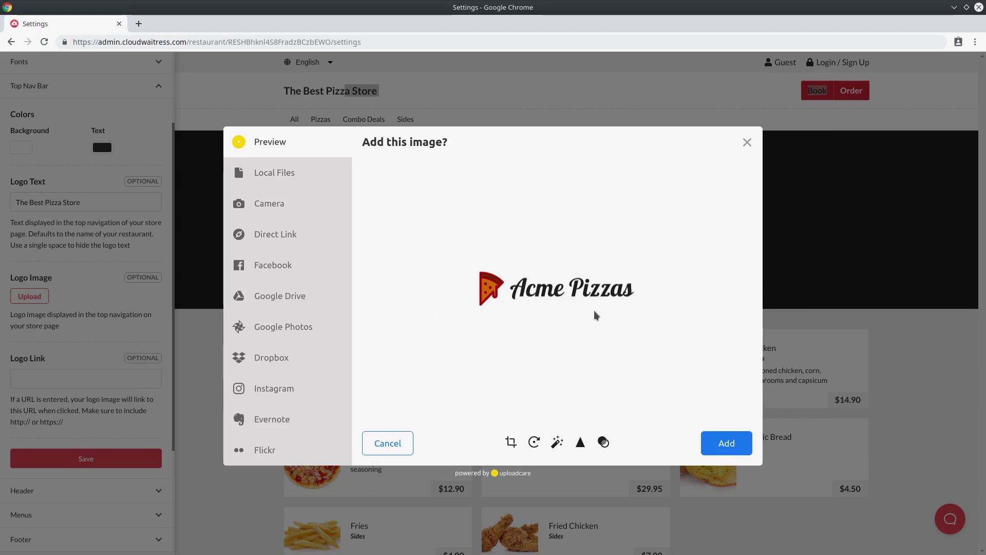
{"action": "left_click", "coordinate": [745, 446]}
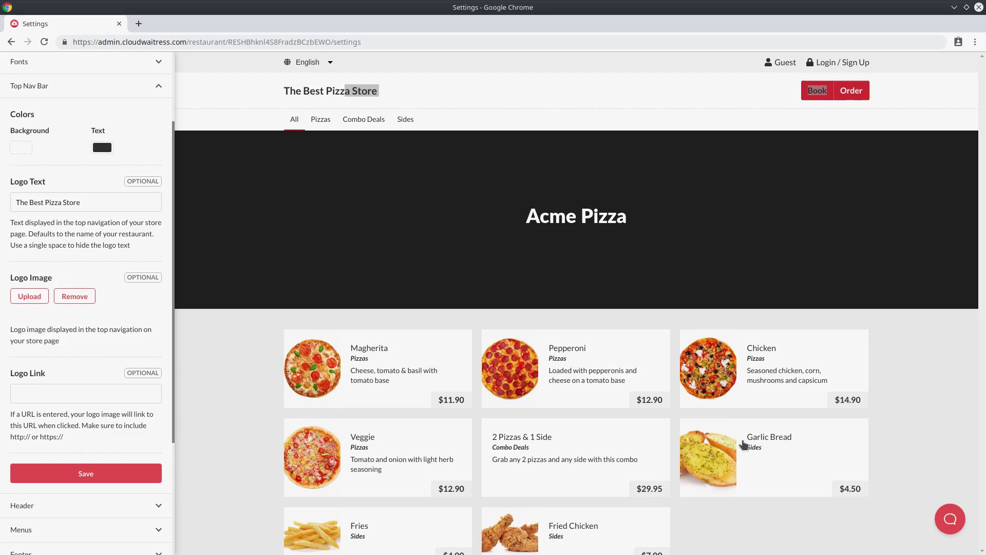
{"action": "left_click", "coordinate": [135, 480]}
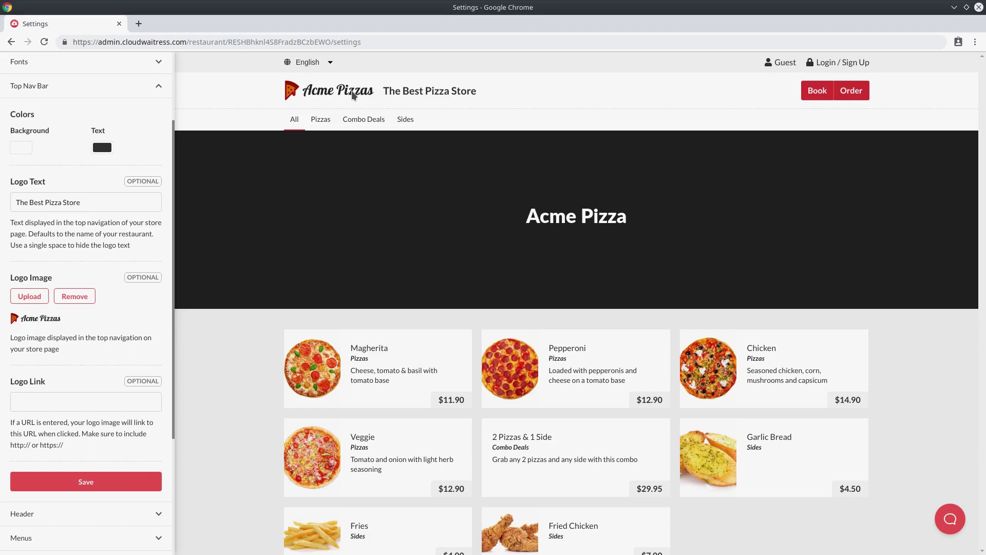
{"action": "left_click_drag", "start_coordinate": [381, 93], "coordinate": [483, 101]}
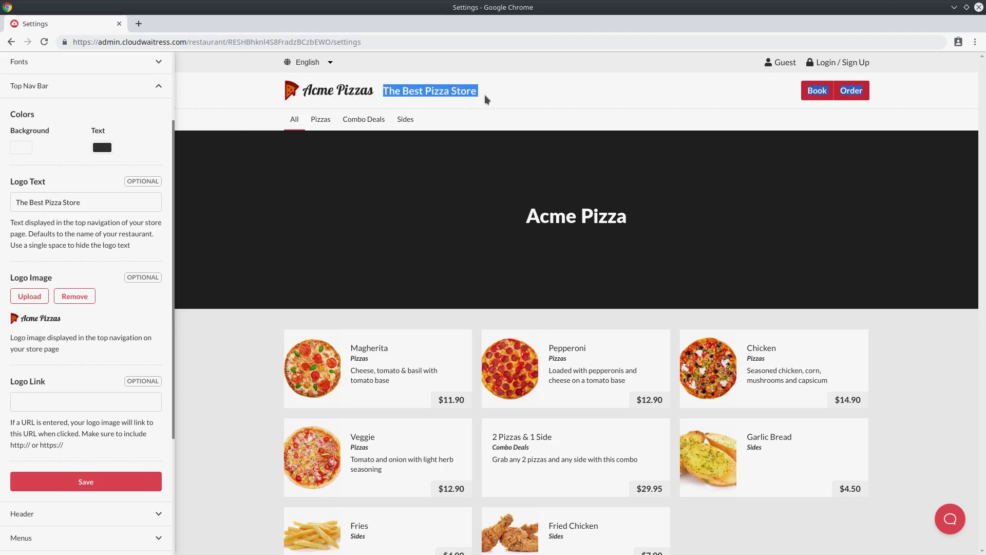
Delete 'The Best Pizza Store' logo text, save, and leave the Logo Link empty.
{"action": "left_click", "coordinate": [381, 95]}
{"action": "left_click_drag", "start_coordinate": [81, 203], "coordinate": [24, 204]}
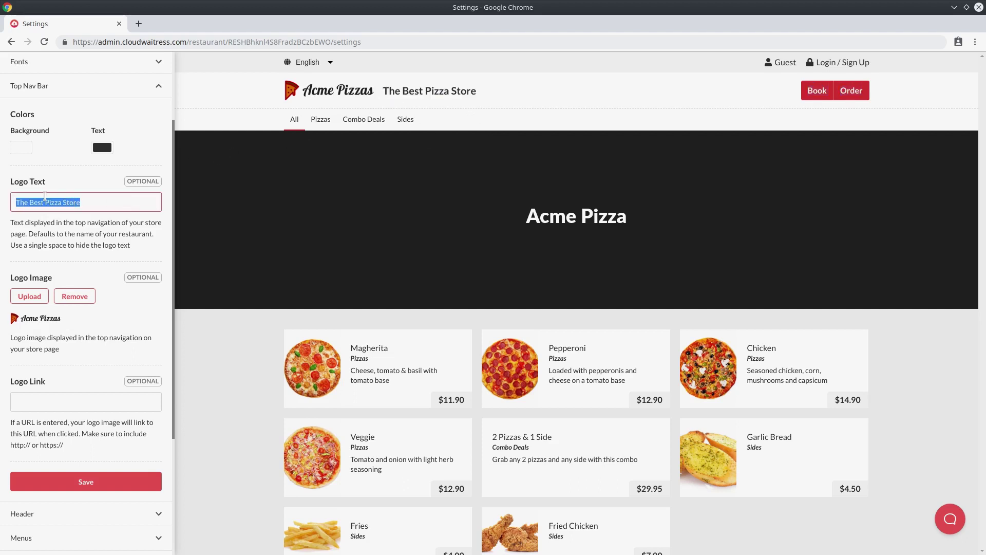
{"action": "key", "text": "BackSpace"}
{"action": "key", "text": "BackSpace"}
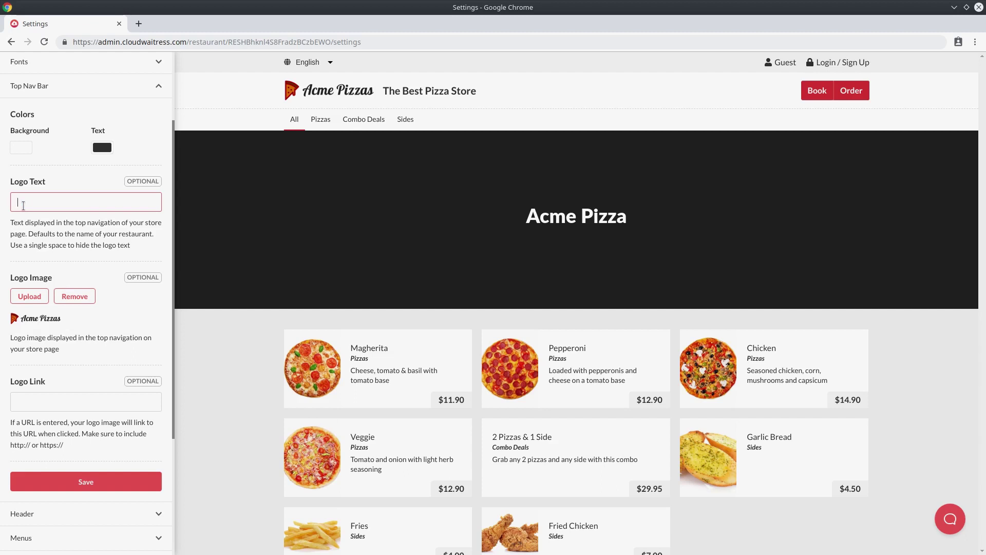
{"action": "left_click", "coordinate": [31, 229]}
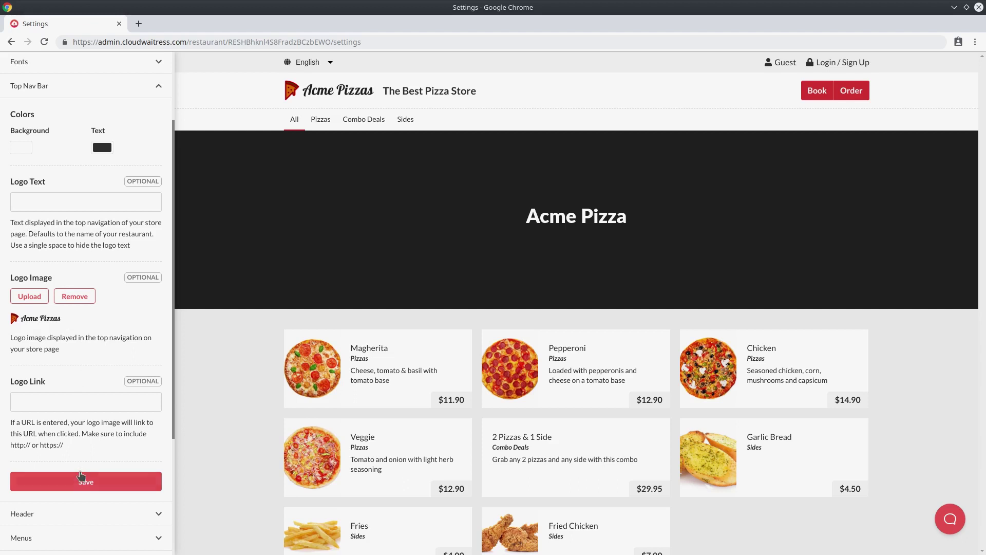
{"action": "left_click", "coordinate": [81, 475]}
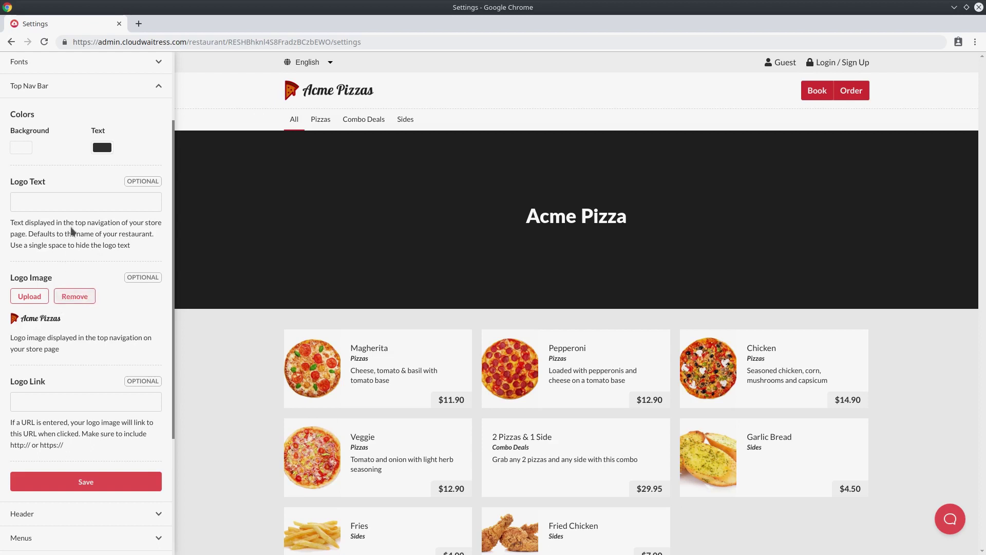
{"action": "left_click", "coordinate": [76, 209]}
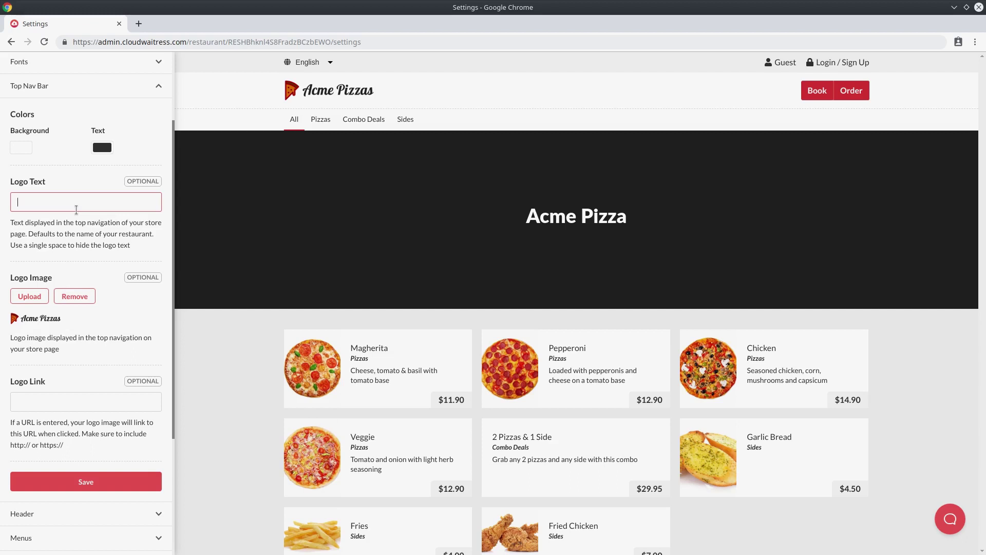
{"action": "scroll", "coordinate": [51, 339], "scroll_direction": "down", "scroll_amount": 1}
{"action": "left_click", "coordinate": [39, 358]}
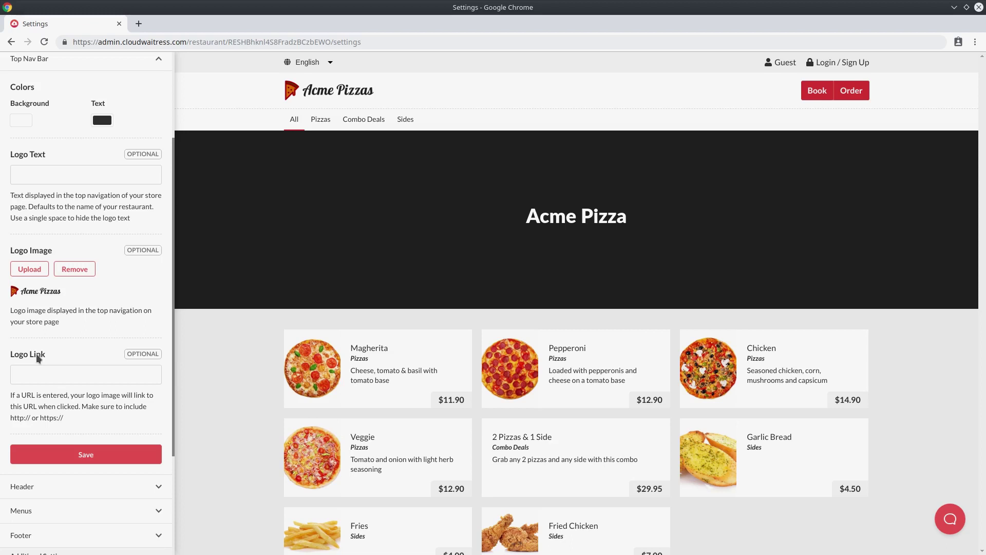
{"action": "left_click", "coordinate": [39, 373]}
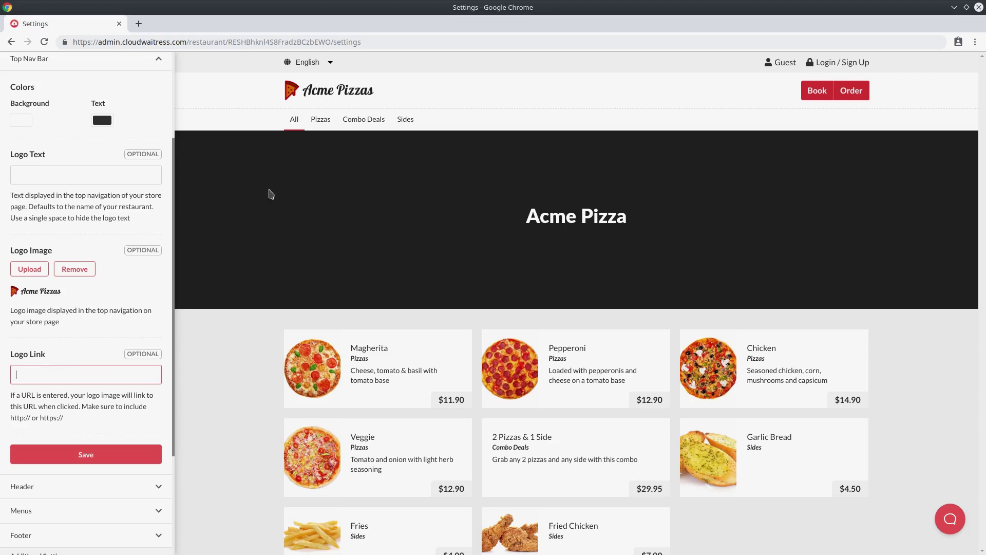
{"action": "left_click", "coordinate": [315, 97]}
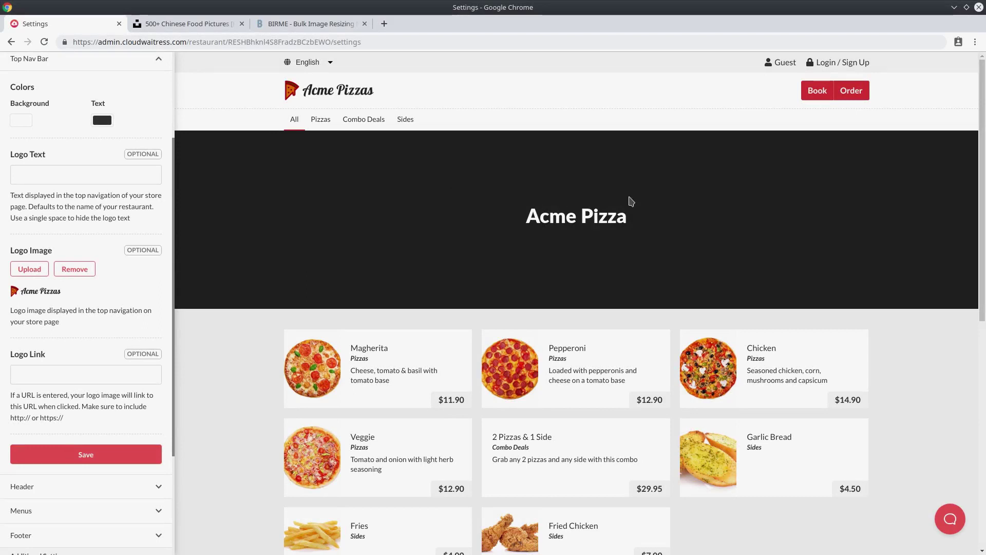
Collapse the Top Nav Bar section so all design sections, Themes through Misc., are listed.
{"action": "left_click_drag", "start_coordinate": [491, 215], "coordinate": [658, 223]}
{"action": "left_click", "coordinate": [660, 225]}
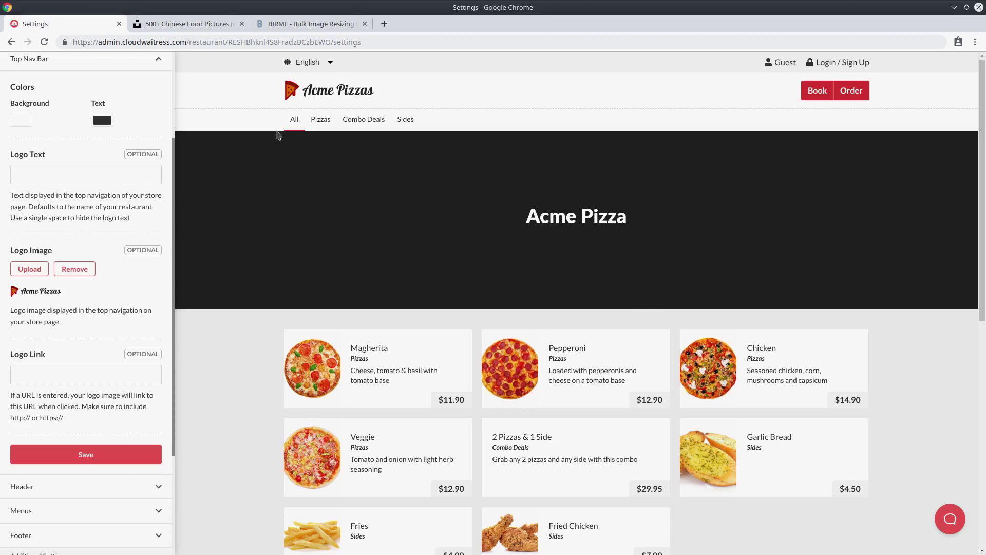
{"action": "left_click", "coordinate": [112, 60]}
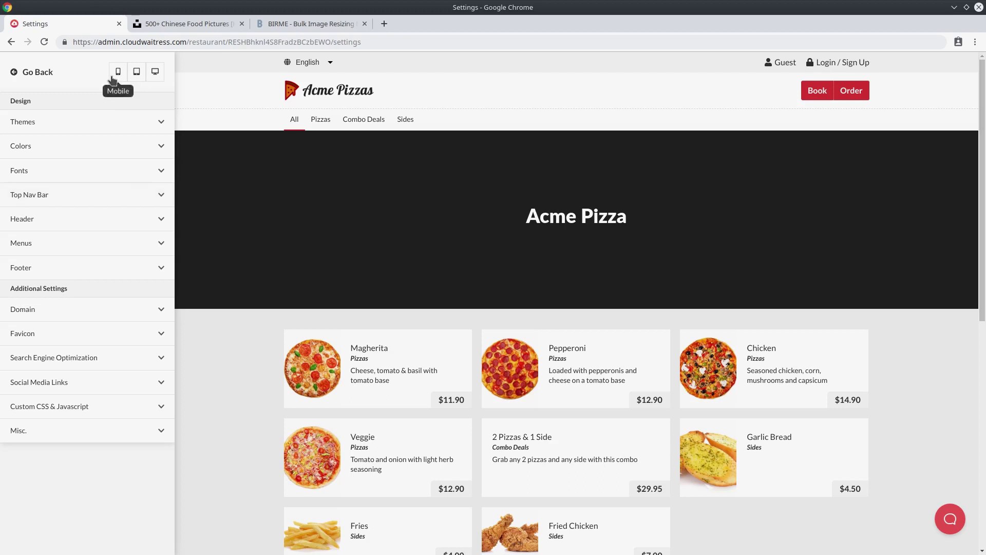
Expand Header settings and browse Unsplash stock photos for the Header Background Image.
{"action": "left_click", "coordinate": [114, 222]}
{"action": "scroll", "coordinate": [100, 231], "scroll_direction": "down", "scroll_amount": 8}
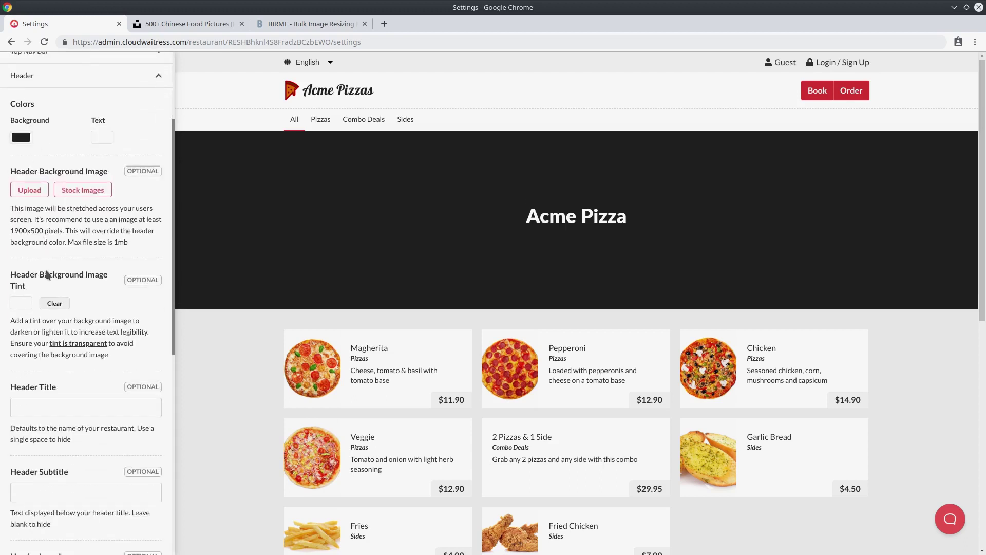
{"action": "scroll", "coordinate": [86, 263], "scroll_direction": "up", "scroll_amount": 5}
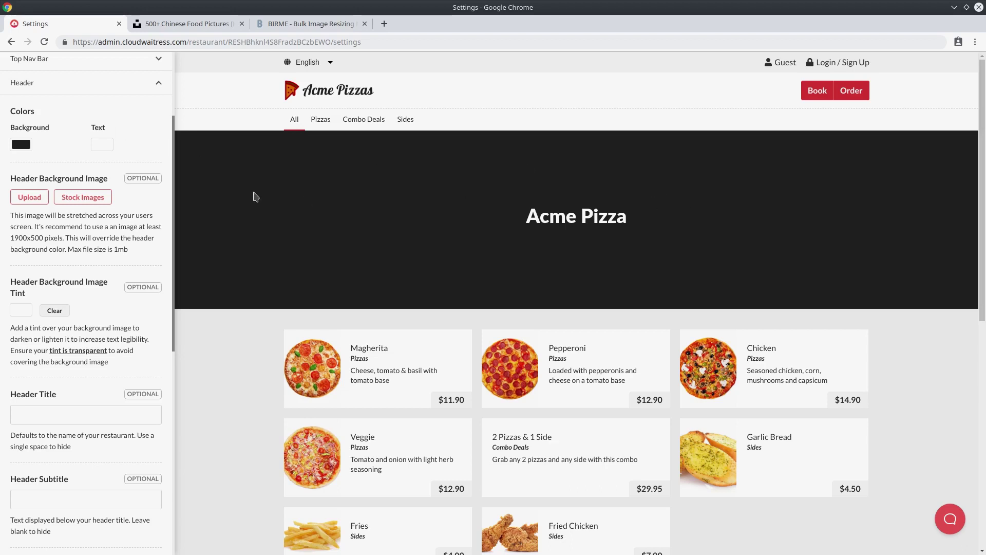
{"action": "left_click_drag", "start_coordinate": [11, 179], "coordinate": [112, 178]}
{"action": "left_click", "coordinate": [113, 178]}
{"action": "left_click", "coordinate": [83, 197]}
Scroll through the Stock Images gallery, then follow its Unsplash credit link into a new tab.
{"action": "scroll", "coordinate": [482, 264], "scroll_direction": "down", "scroll_amount": 3}
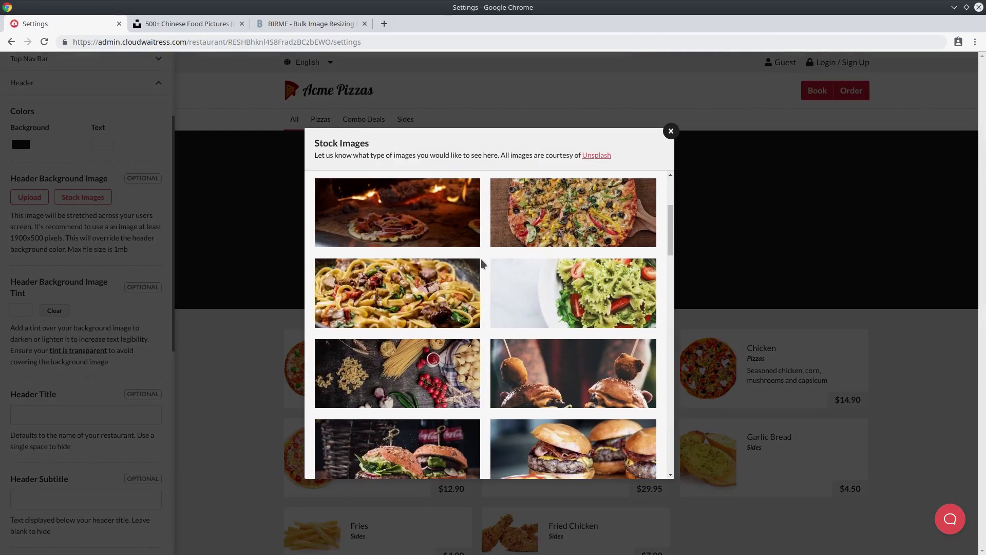
{"action": "scroll", "coordinate": [483, 264], "scroll_direction": "down", "scroll_amount": 8}
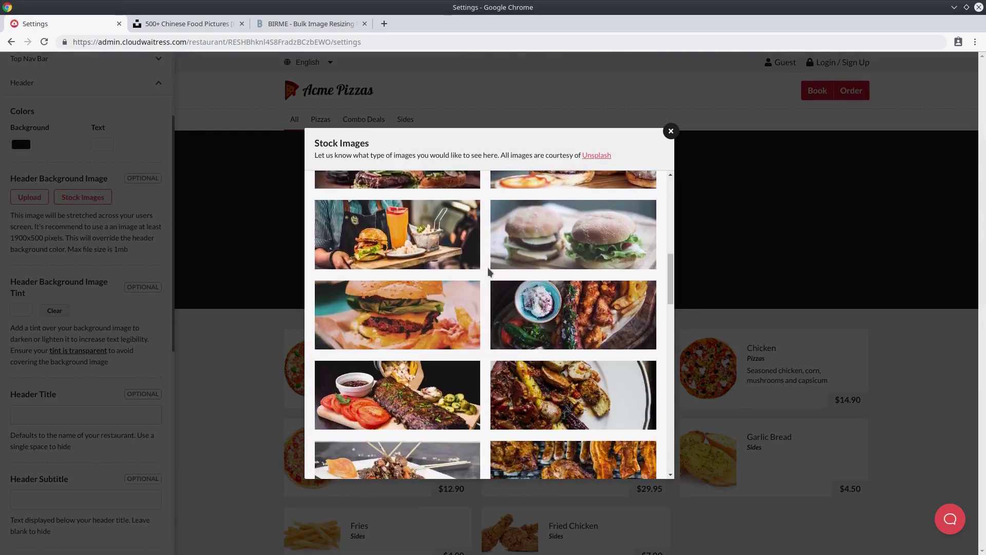
{"action": "scroll", "coordinate": [489, 276], "scroll_direction": "down", "scroll_amount": 4}
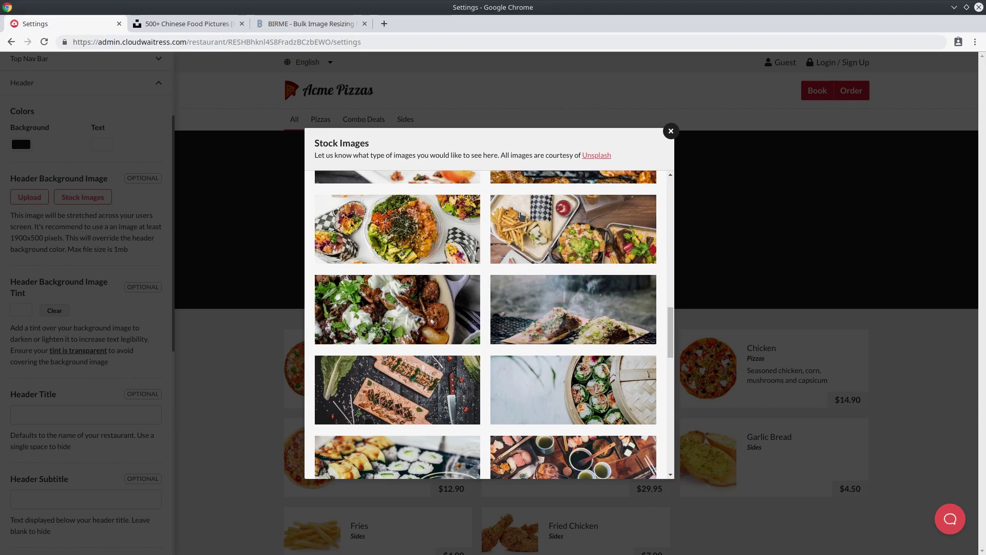
{"action": "left_click", "coordinate": [607, 160]}
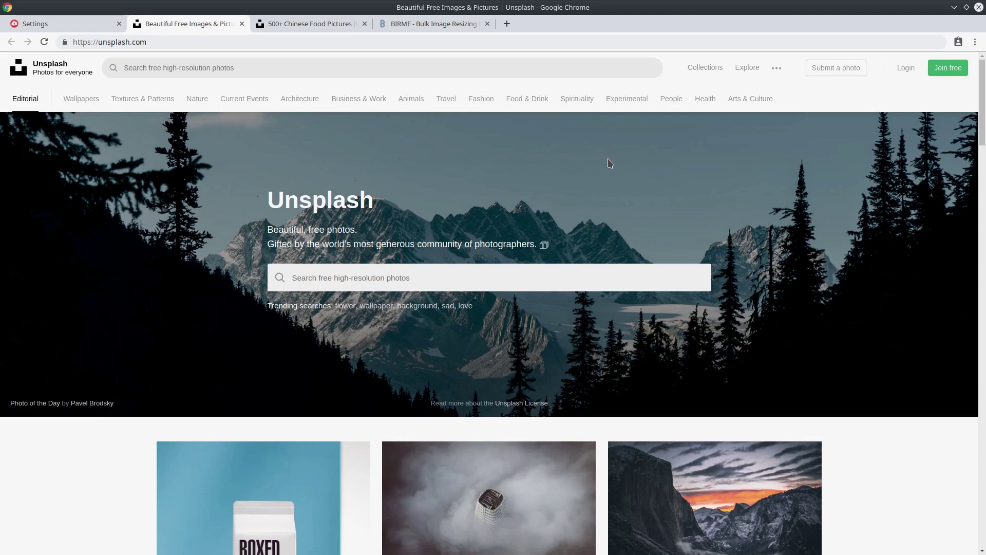
Search Unsplash for 'chinese food' photos.
{"action": "scroll", "coordinate": [610, 163], "scroll_direction": "down", "scroll_amount": 3}
{"action": "left_click", "coordinate": [491, 168]}
{"action": "type", "text": "c"}
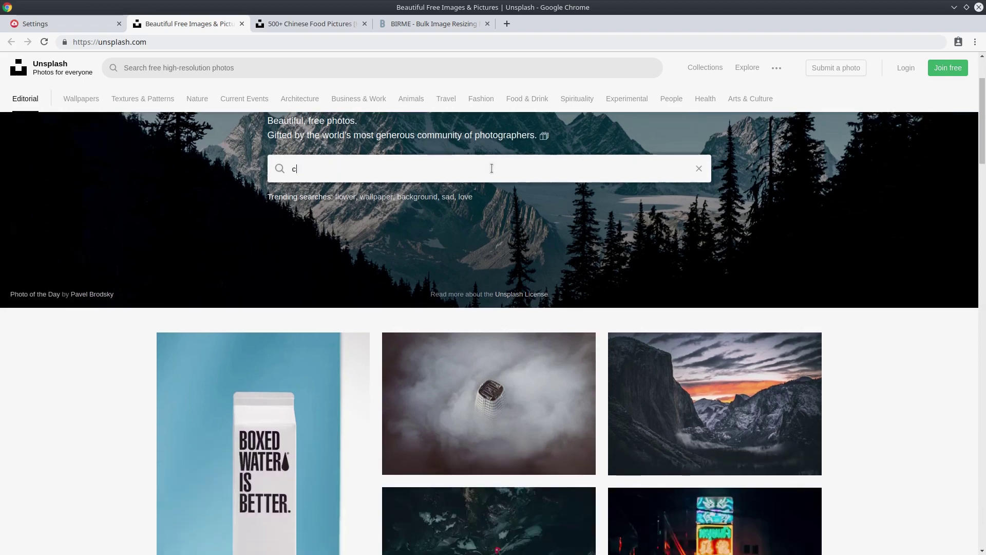
{"action": "type", "text": "hinese food"}
{"action": "key", "text": "Return"}
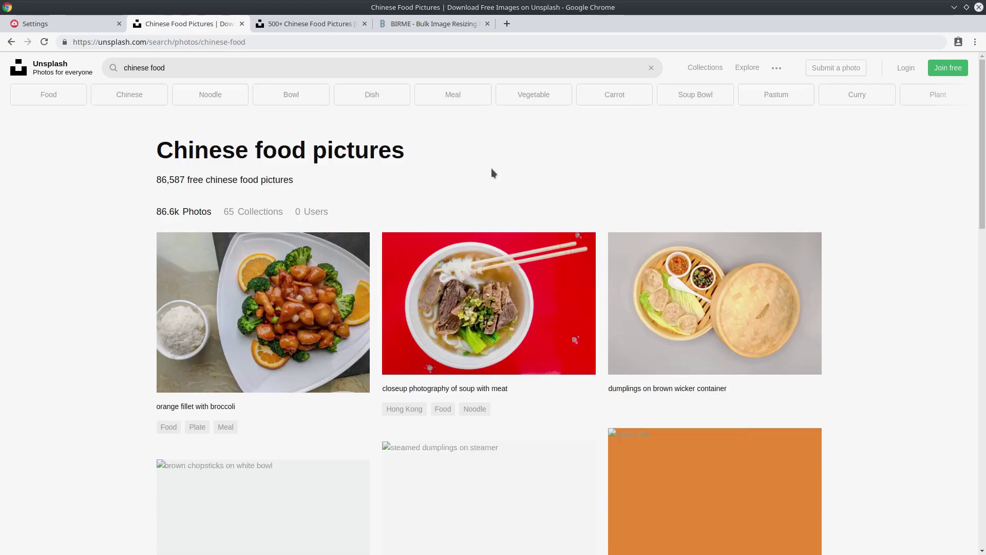
Browse the results and preview the chef making pasta photo, then close the preview.
{"action": "scroll", "coordinate": [493, 172], "scroll_direction": "down", "scroll_amount": 3}
{"action": "scroll", "coordinate": [499, 178], "scroll_direction": "down", "scroll_amount": 5}
{"action": "scroll", "coordinate": [503, 193], "scroll_direction": "up", "scroll_amount": 3}
{"action": "scroll", "coordinate": [503, 192], "scroll_direction": "down", "scroll_amount": 3}
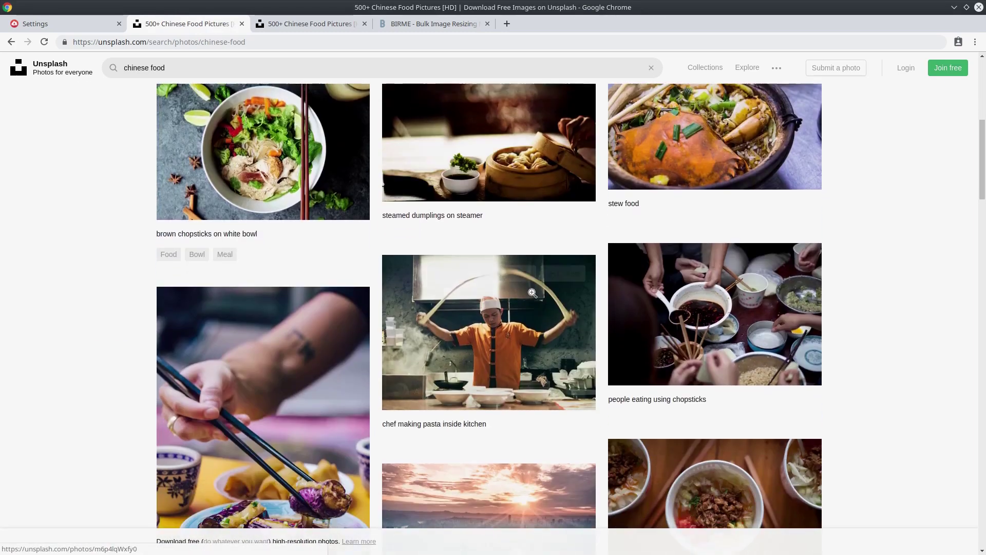
{"action": "left_click", "coordinate": [514, 314]}
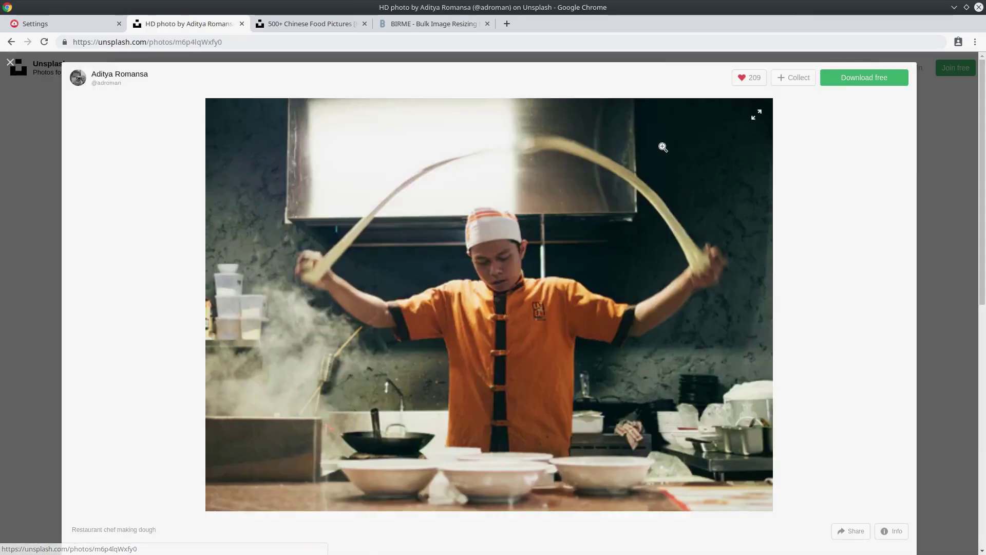
{"action": "left_click", "coordinate": [919, 93]}
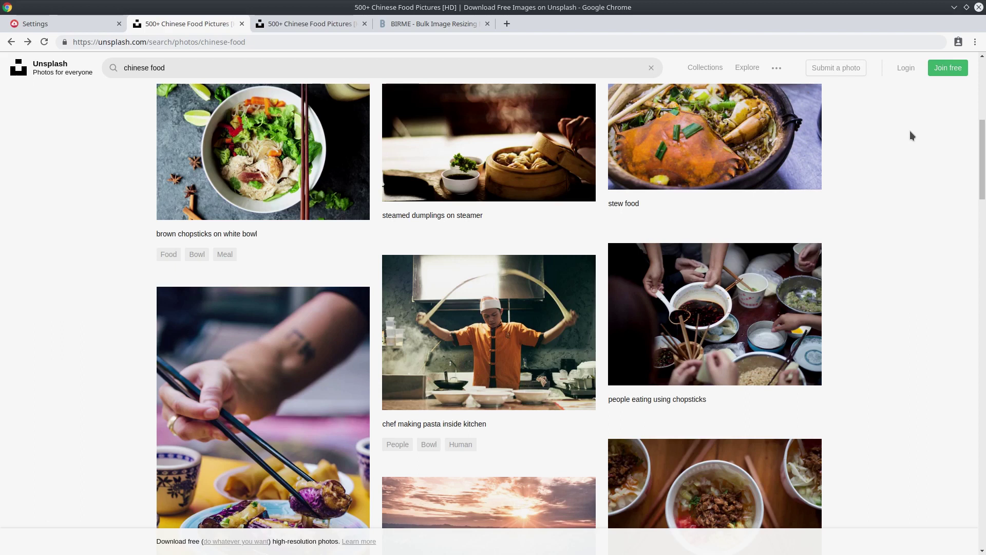
Load birme.net in a new browser tab.
{"action": "key", "text": "ctrl+t"}
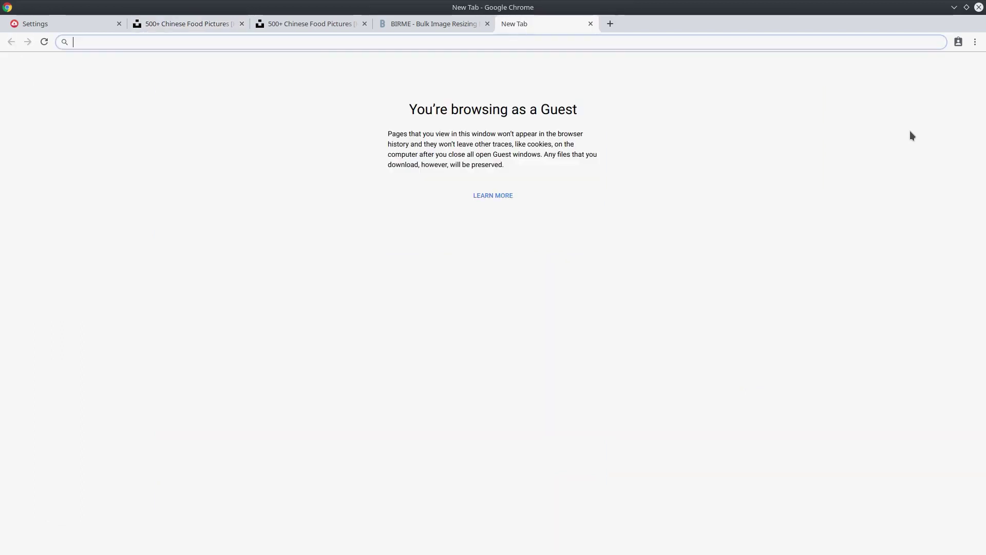
{"action": "type", "text": "birme"}
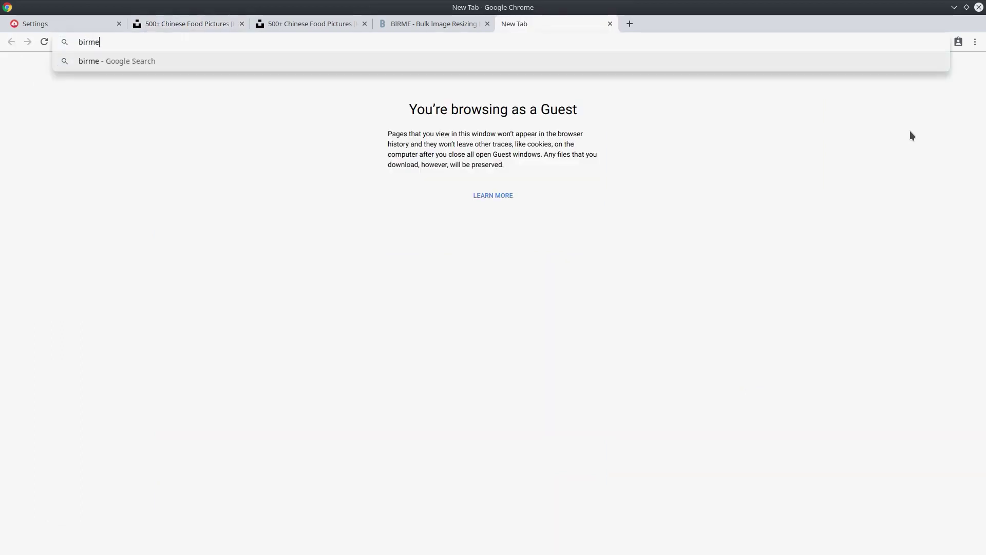
{"action": "type", "text": ".net"}
{"action": "key", "text": "Return"}
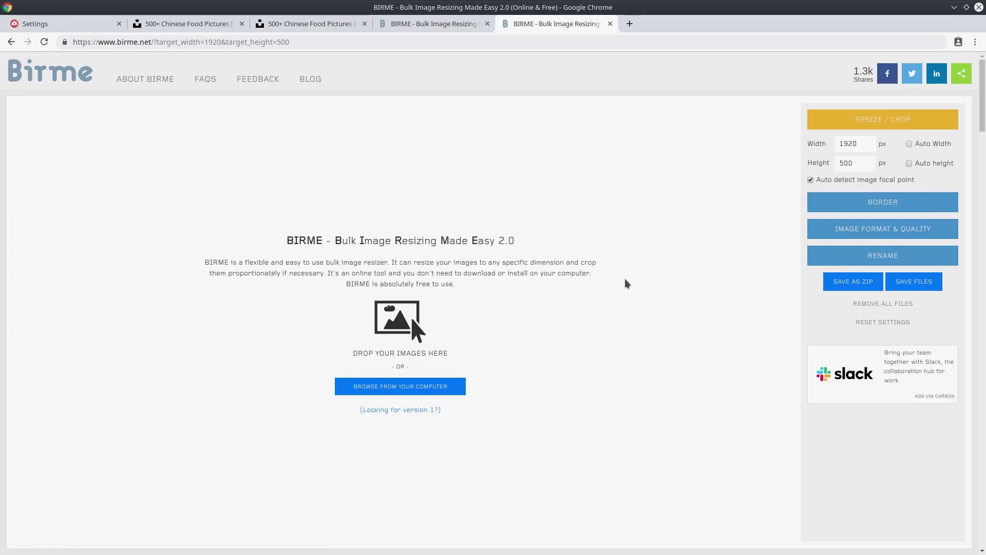
Confirm BIRME's 1920 × 500 px dimensions, then return to the header settings.
{"action": "left_click_drag", "start_coordinate": [857, 145], "coordinate": [826, 160]}
{"action": "left_click", "coordinate": [830, 154]}
{"action": "left_click", "coordinate": [77, 23]}
{"action": "left_click", "coordinate": [104, 156]}
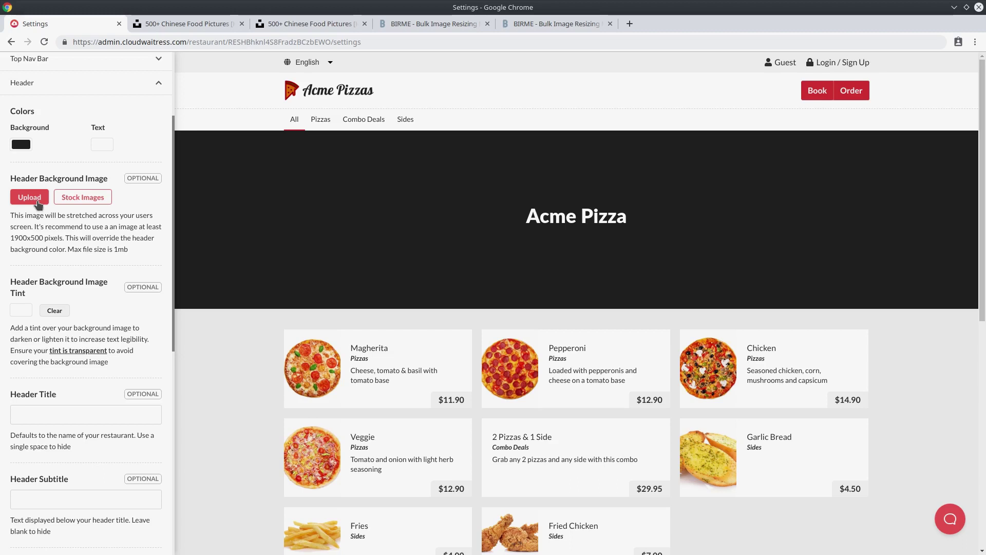
Choose the lower-right pizza stock photo as the header background and save.
{"action": "left_click", "coordinate": [110, 201]}
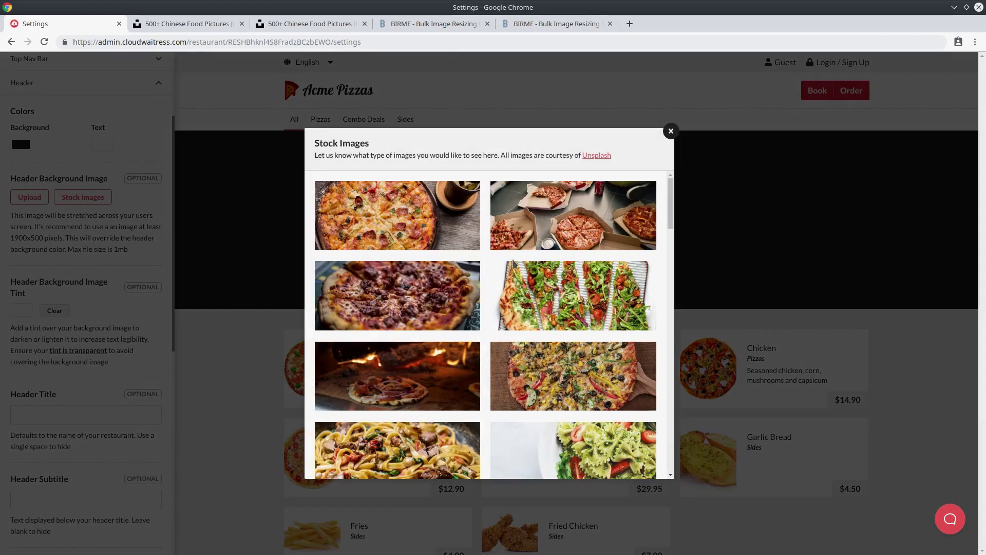
{"action": "left_click", "coordinate": [642, 366]}
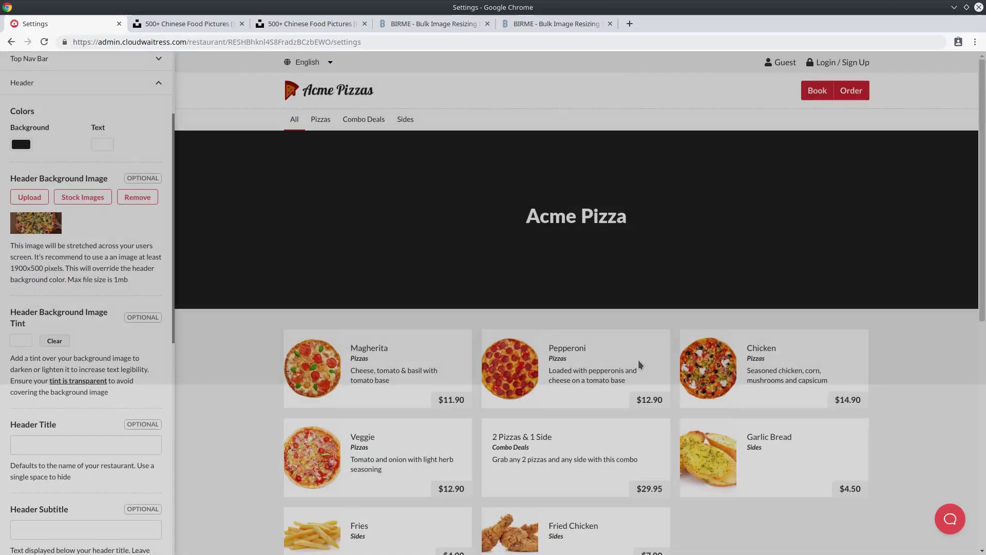
{"action": "scroll", "coordinate": [82, 408], "scroll_direction": "down", "scroll_amount": 4}
{"action": "scroll", "coordinate": [84, 414], "scroll_direction": "down", "scroll_amount": 5}
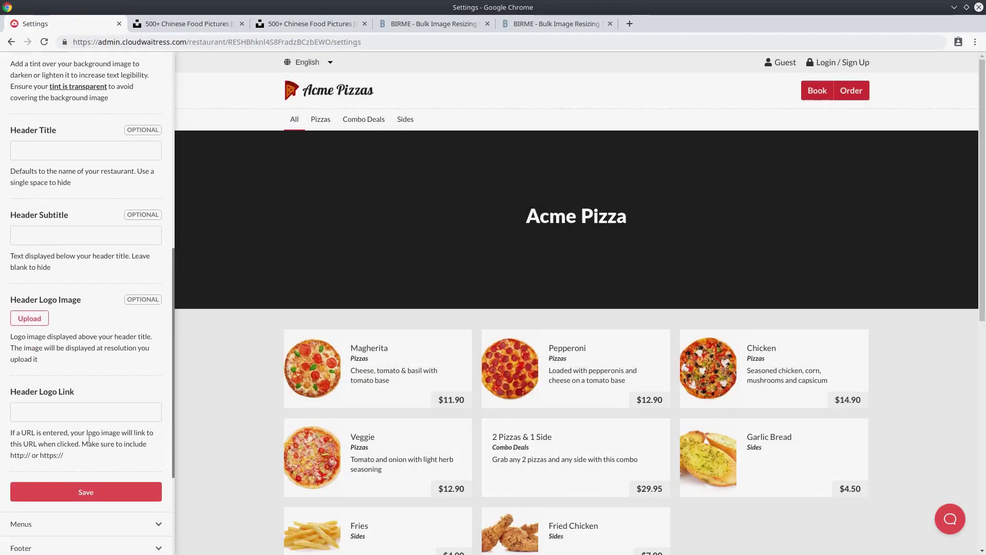
{"action": "left_click", "coordinate": [85, 430]}
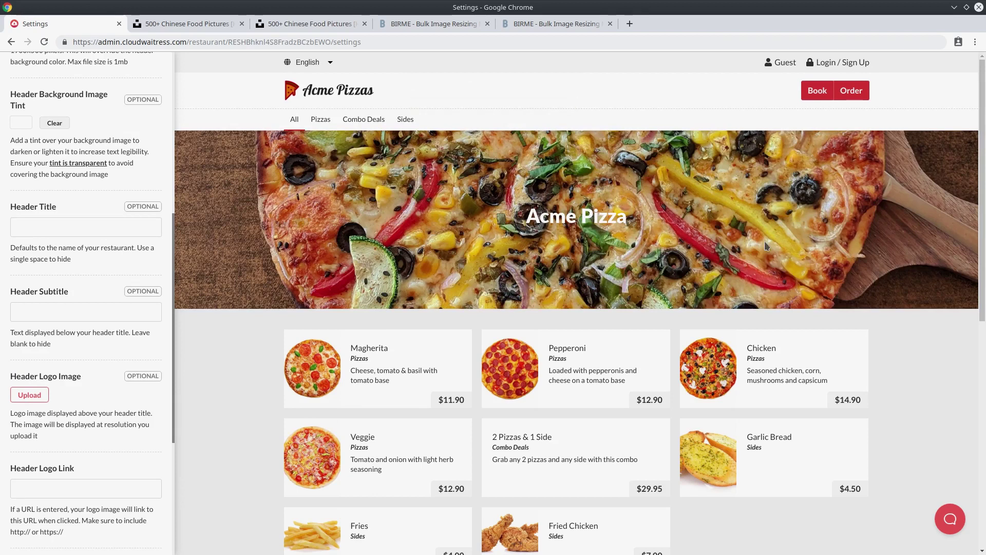
Review the Acme Pizza header title in the preview and reach the header tint colour options.
{"action": "left_click_drag", "start_coordinate": [528, 216], "coordinate": [637, 225]}
{"action": "left_click", "coordinate": [637, 225]}
{"action": "scroll", "coordinate": [20, 231], "scroll_direction": "up", "scroll_amount": 2}
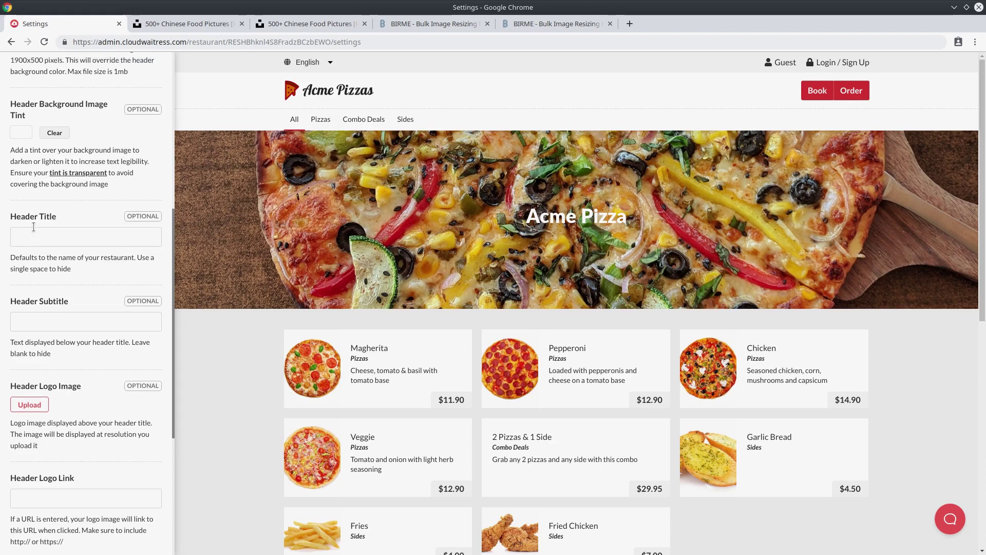
{"action": "left_click_drag", "start_coordinate": [4, 150], "coordinate": [29, 159]}
{"action": "left_click", "coordinate": [31, 159]}
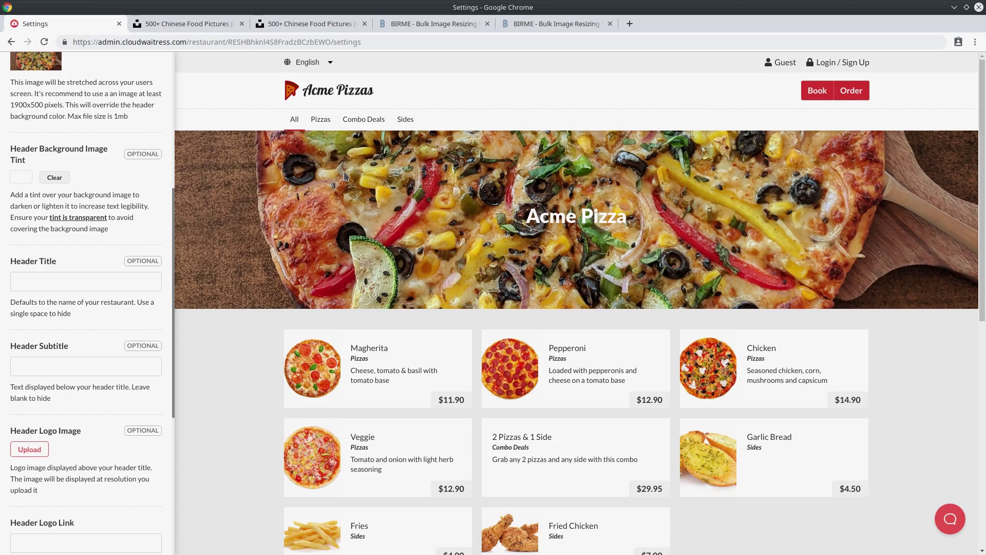
{"action": "left_click_drag", "start_coordinate": [526, 216], "coordinate": [641, 220]}
{"action": "left_click", "coordinate": [640, 221]}
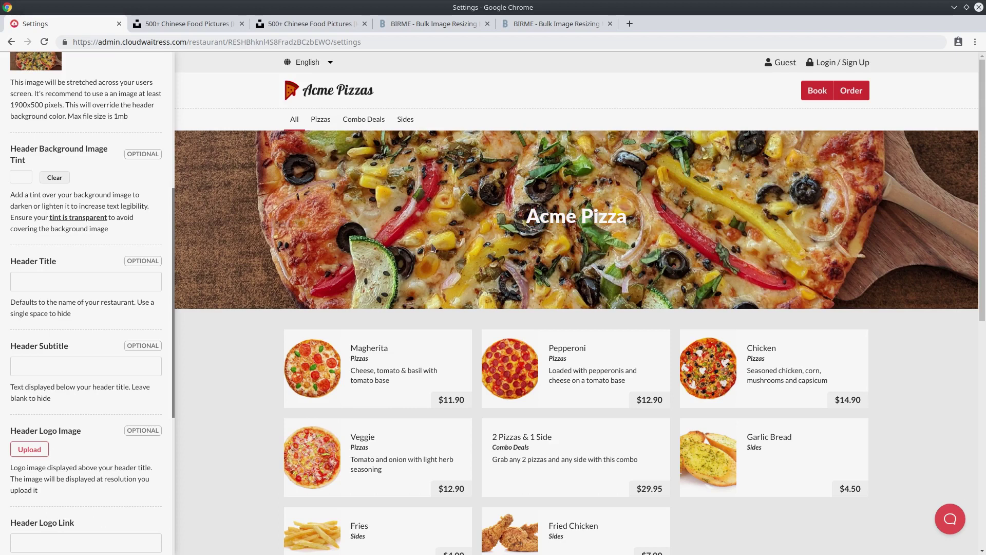
{"action": "left_click", "coordinate": [23, 178]}
Set the header image tint to near-black at about 0.5 alpha and save.
{"action": "left_click_drag", "start_coordinate": [20, 194], "coordinate": [13, 250]}
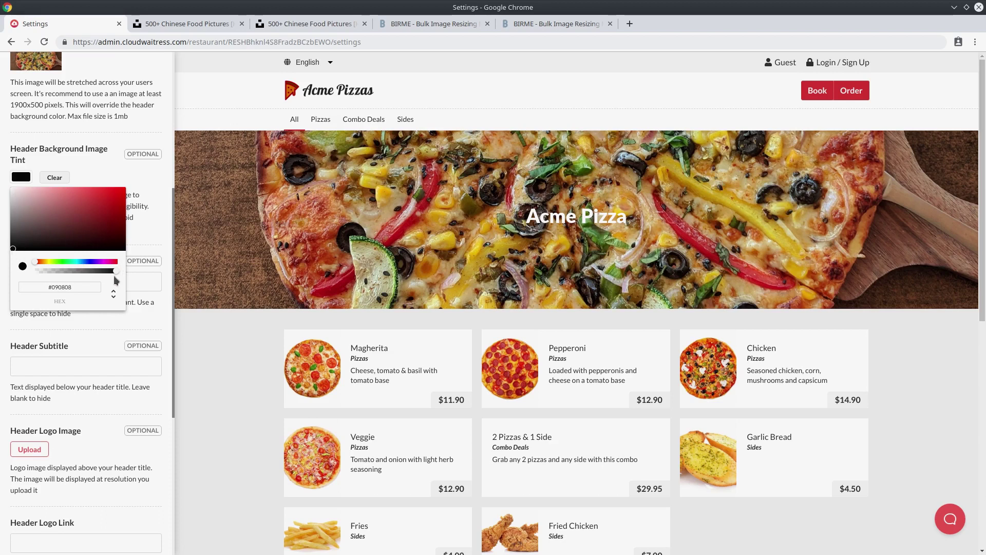
{"action": "mouse_move", "coordinate": [115, 270]}
{"action": "left_mouse_down"}
{"action": "mouse_move", "coordinate": [54, 273]}
{"action": "mouse_move", "coordinate": [119, 275]}
{"action": "left_mouse_up"}
{"action": "left_click_drag", "start_coordinate": [115, 271], "coordinate": [81, 278]}
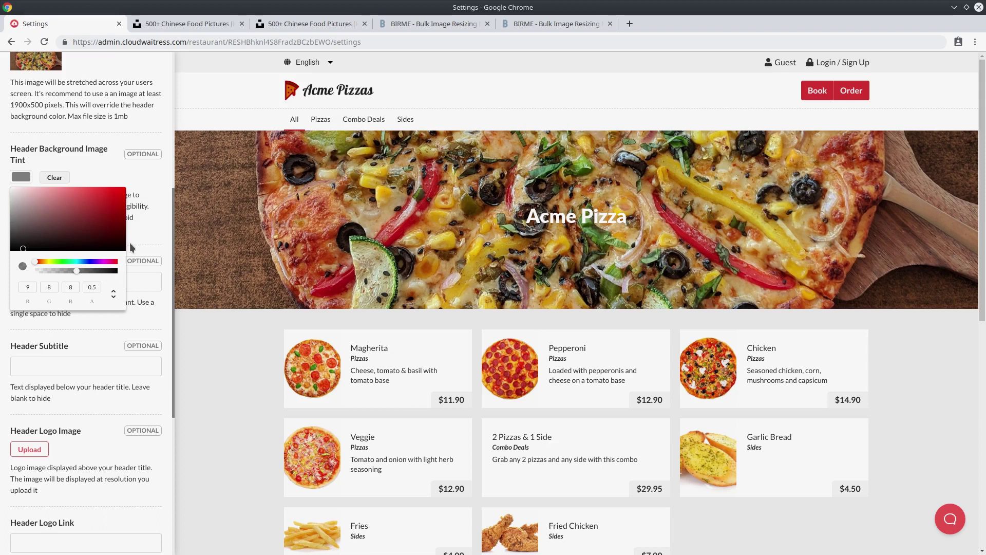
{"action": "left_click", "coordinate": [142, 227]}
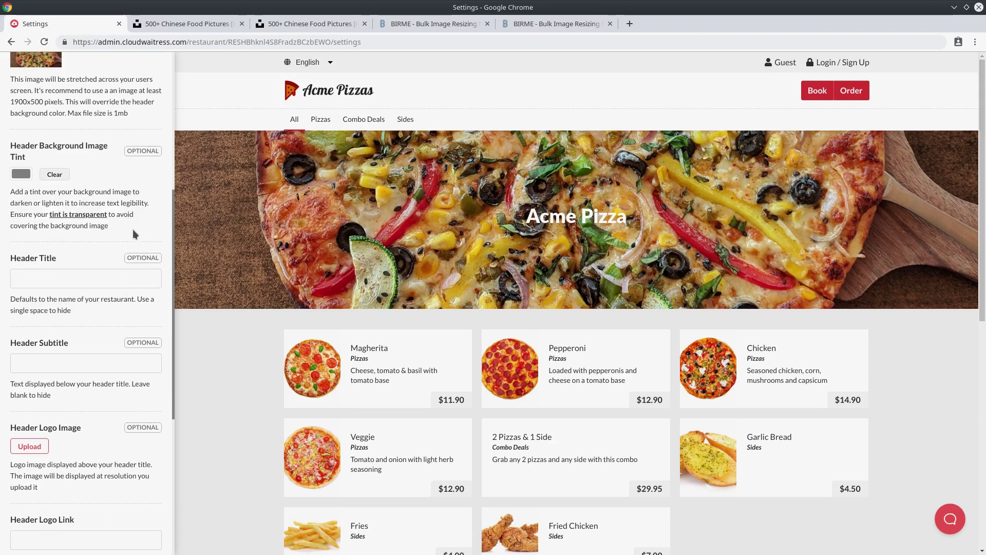
{"action": "scroll", "coordinate": [132, 229], "scroll_direction": "down", "scroll_amount": 5}
{"action": "left_click", "coordinate": [87, 383]}
{"action": "scroll", "coordinate": [98, 343], "scroll_direction": "up", "scroll_amount": 5}
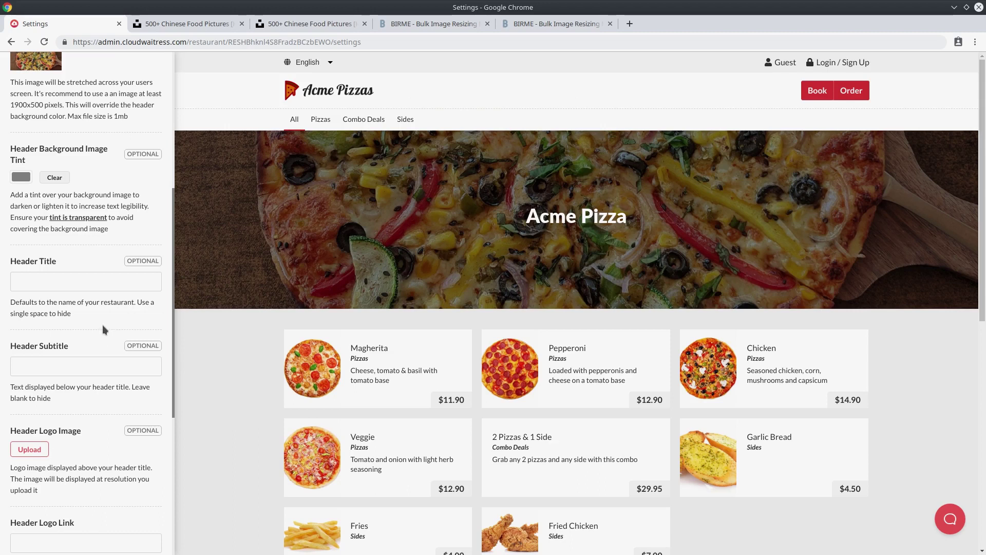
Locate the Header Title and Header Subtitle fields beside the Acme Pizza heading.
{"action": "left_click", "coordinate": [82, 277]}
{"action": "scroll", "coordinate": [78, 294], "scroll_direction": "down", "scroll_amount": 2}
{"action": "left_click", "coordinate": [77, 292]}
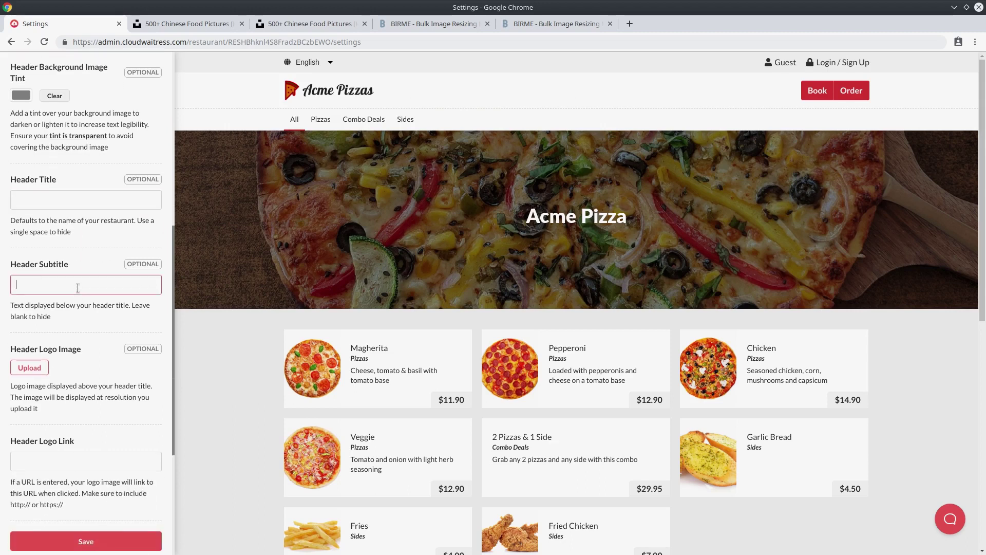
{"action": "left_click", "coordinate": [78, 201]}
{"action": "left_click", "coordinate": [93, 291]}
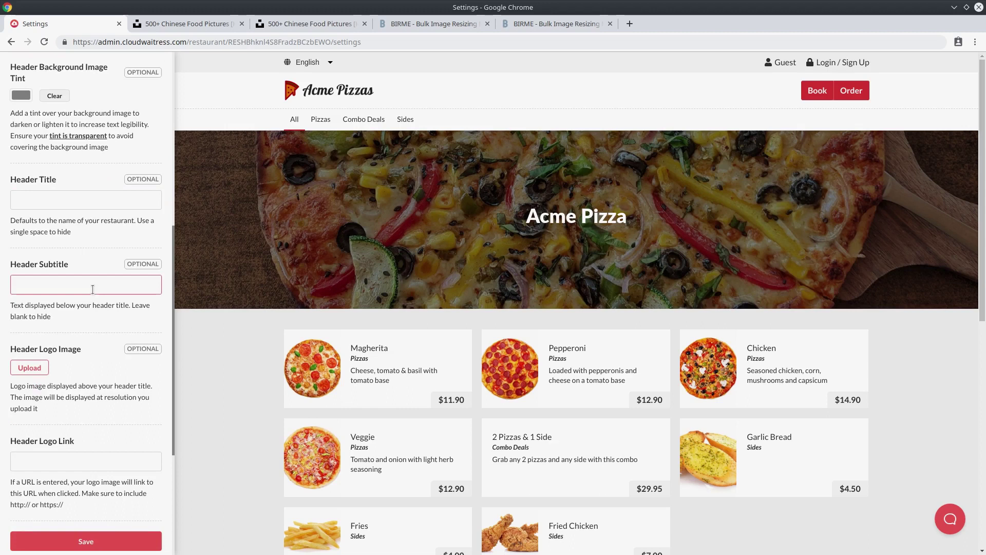
{"action": "left_click", "coordinate": [98, 199]}
{"action": "left_click_drag", "start_coordinate": [520, 219], "coordinate": [645, 227]}
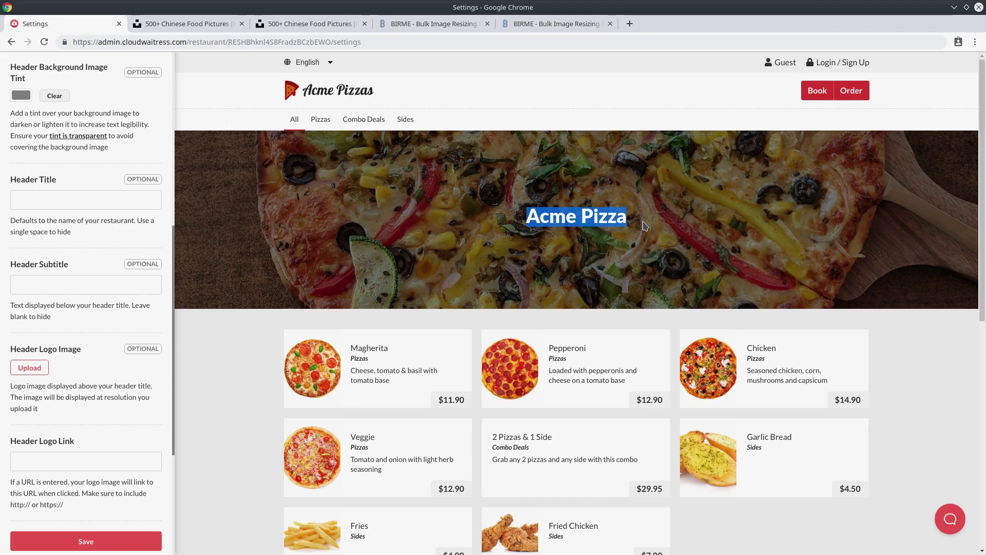
Set the title 'The Best Pizzas In Australia' and subtitle 'Home made and fresh. Come in and try', then save.
{"action": "left_click", "coordinate": [134, 206]}
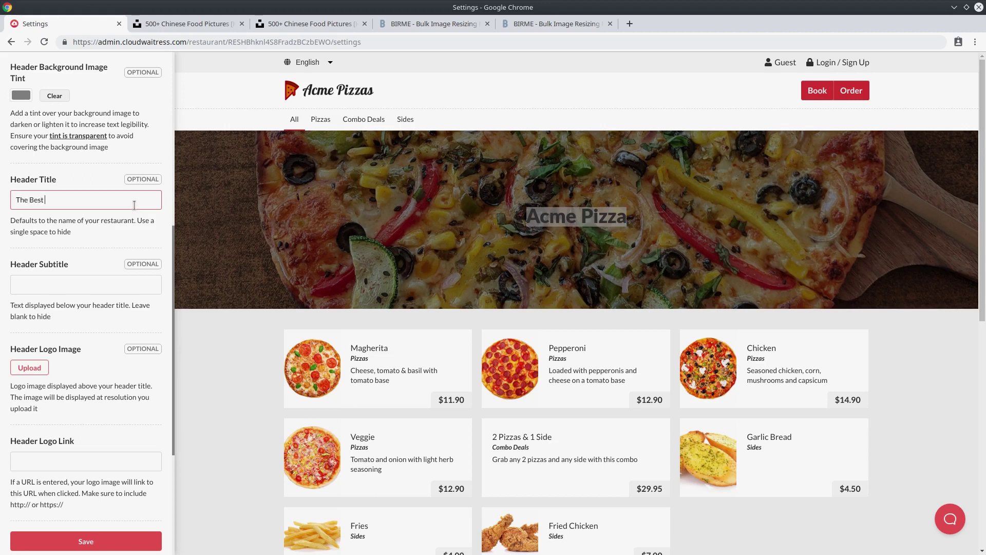
{"action": "type", "text": "The Best Pizzas In Australia"}
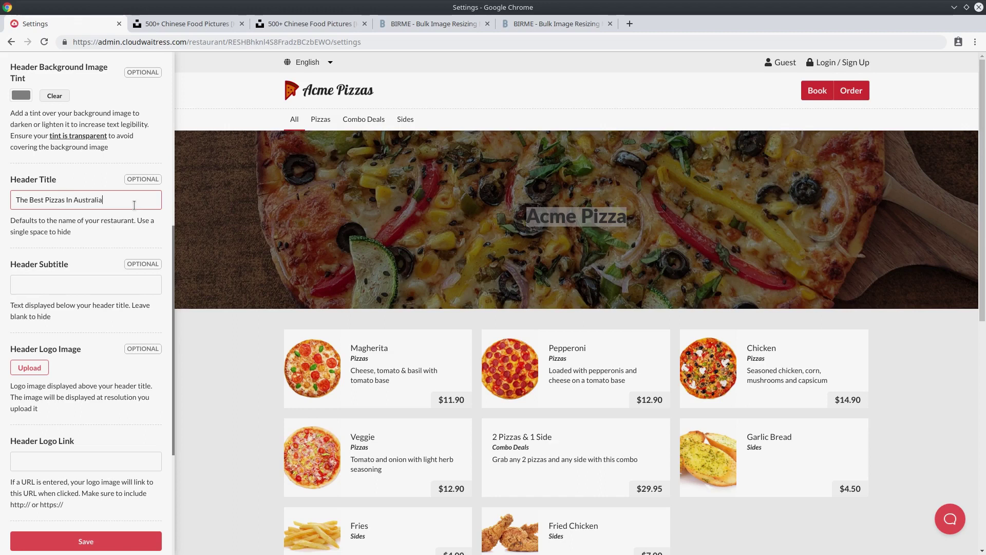
{"action": "left_click", "coordinate": [112, 278]}
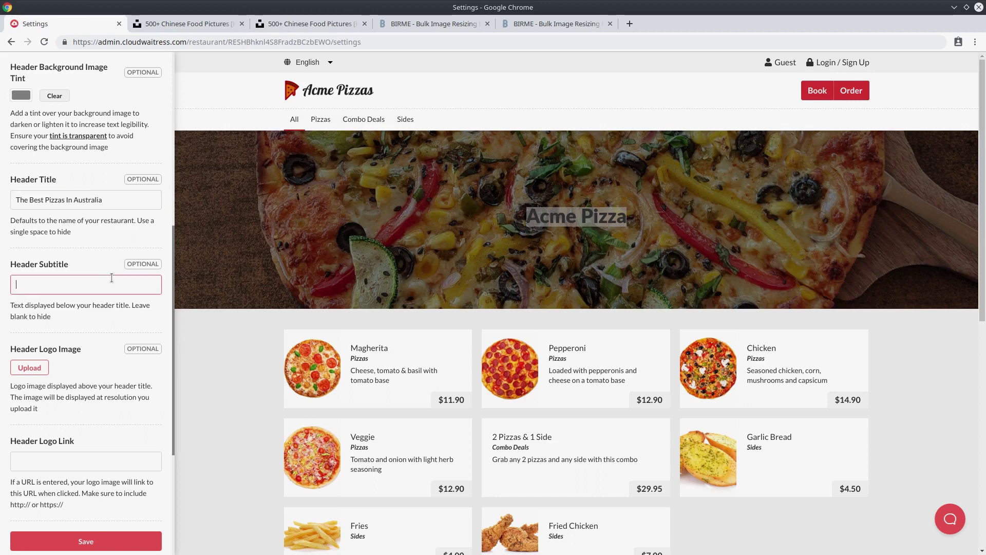
{"action": "type", "text": "Home made and fresh. Come in and try one"}
{"action": "scroll", "coordinate": [101, 408], "scroll_direction": "down", "scroll_amount": 1}
{"action": "left_click", "coordinate": [85, 486]}
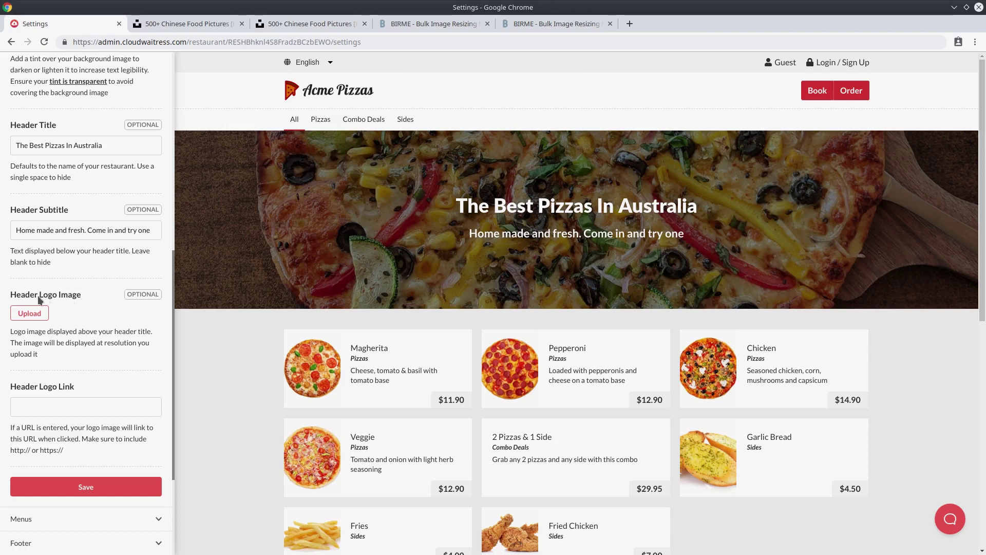
{"action": "left_click_drag", "start_coordinate": [457, 207], "coordinate": [698, 208]}
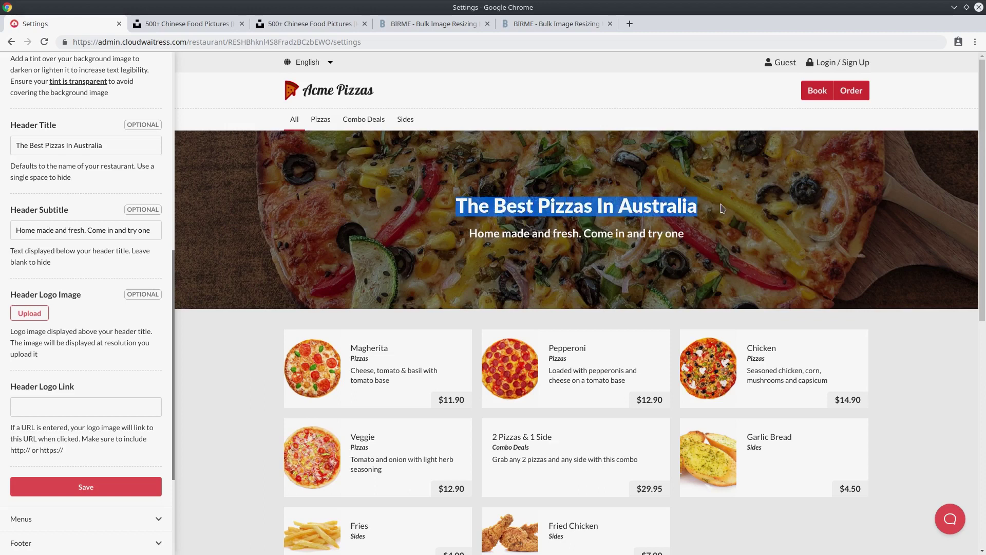
{"action": "left_click", "coordinate": [516, 293]}
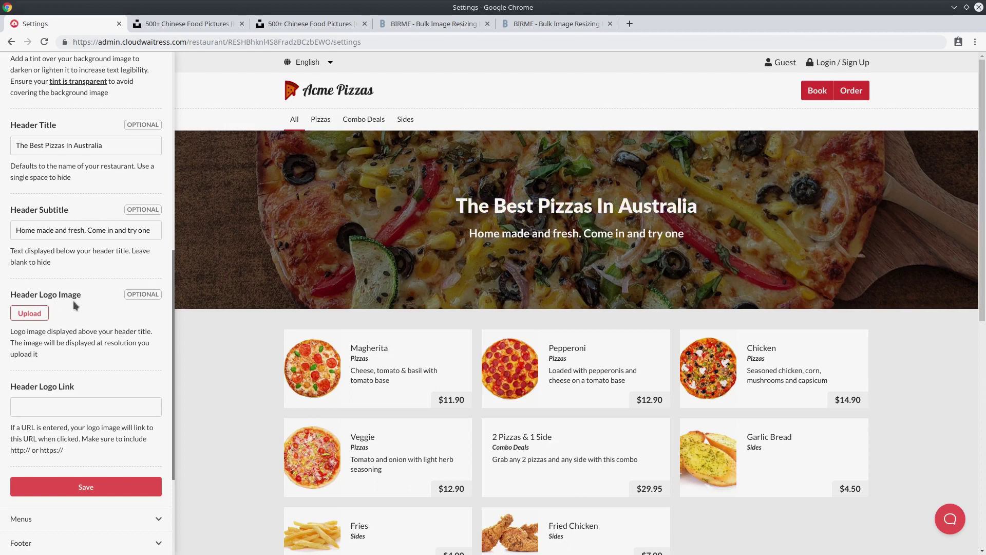
{"action": "scroll", "coordinate": [68, 303], "scroll_direction": "down", "scroll_amount": 2}
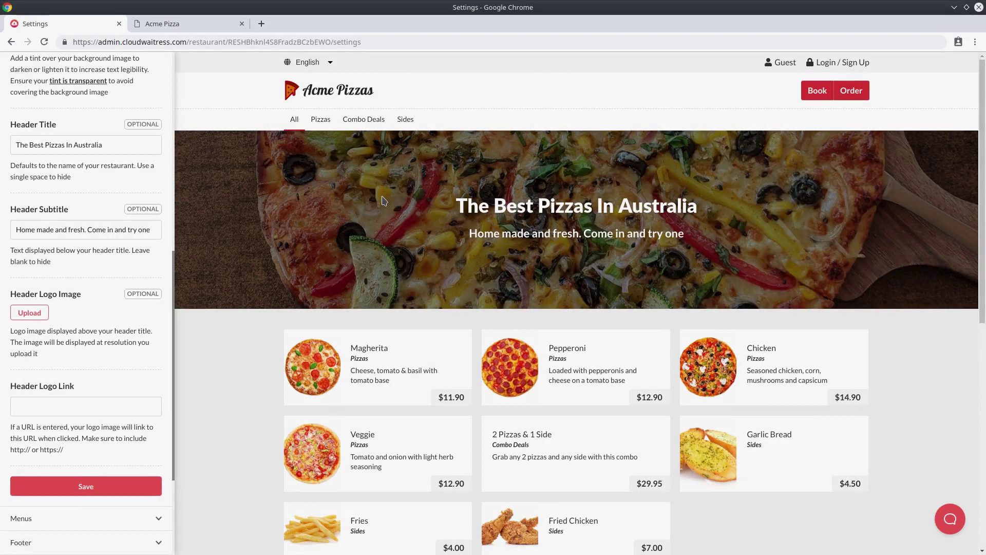
Expand the Menus section to show Dish Style, Dish Tag Position and Hide Dish Descriptions.
{"action": "scroll", "coordinate": [383, 200], "scroll_direction": "down", "scroll_amount": 4}
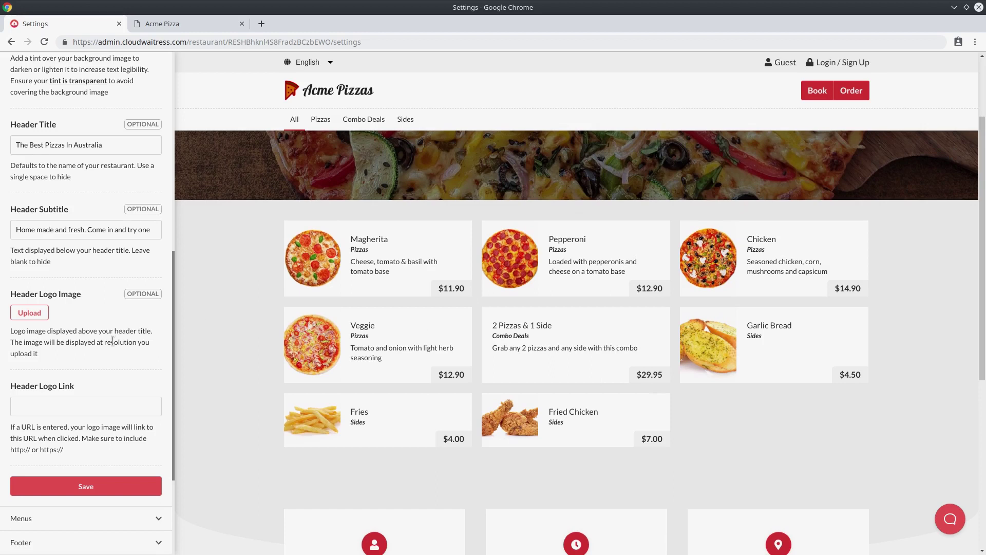
{"action": "scroll", "coordinate": [116, 391], "scroll_direction": "down", "scroll_amount": 3}
{"action": "left_click", "coordinate": [57, 362]}
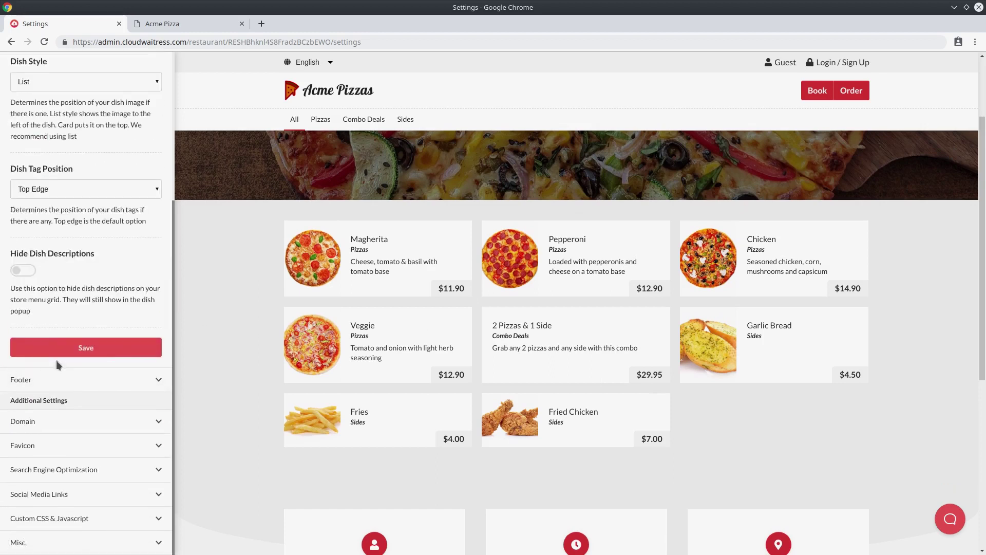
{"action": "scroll", "coordinate": [94, 244], "scroll_direction": "down", "scroll_amount": 2}
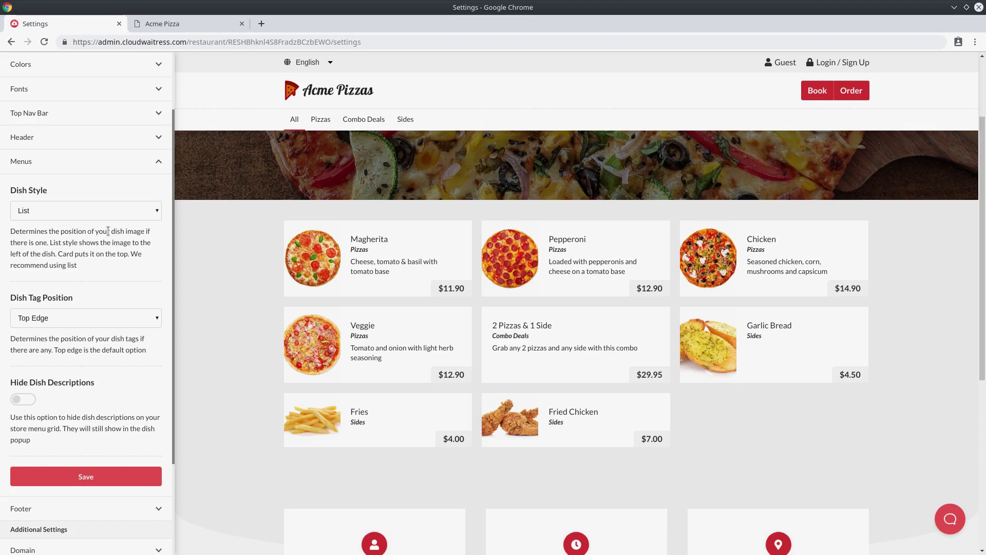
{"action": "left_click_drag", "start_coordinate": [10, 190], "coordinate": [57, 187]}
{"action": "left_click", "coordinate": [57, 187]}
Save Dish Style as Card, check the card preview, then choose List again.
{"action": "left_click", "coordinate": [109, 214]}
{"action": "left_click", "coordinate": [102, 236]}
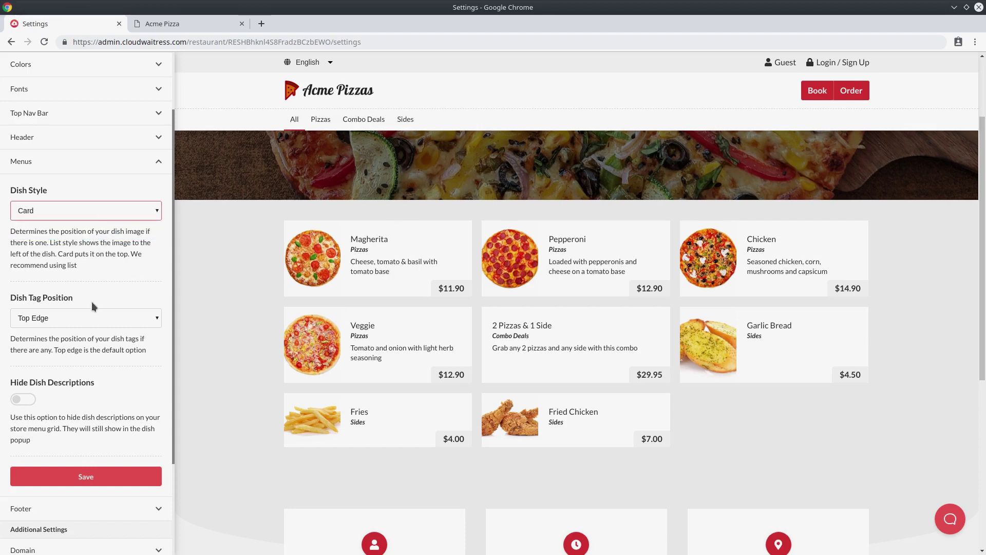
{"action": "scroll", "coordinate": [103, 360], "scroll_direction": "down", "scroll_amount": 1}
{"action": "left_click", "coordinate": [112, 448]}
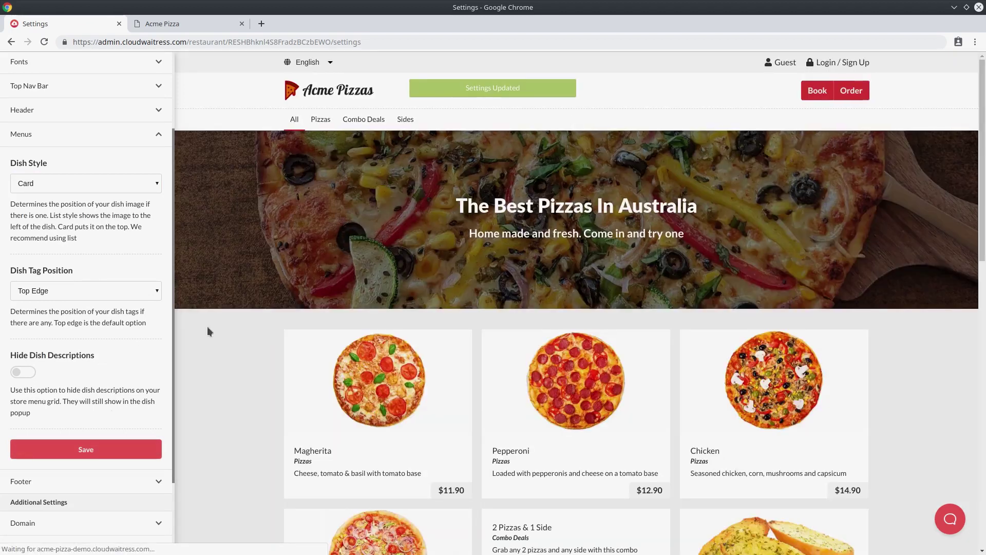
{"action": "scroll", "coordinate": [333, 334], "scroll_direction": "down", "scroll_amount": 3}
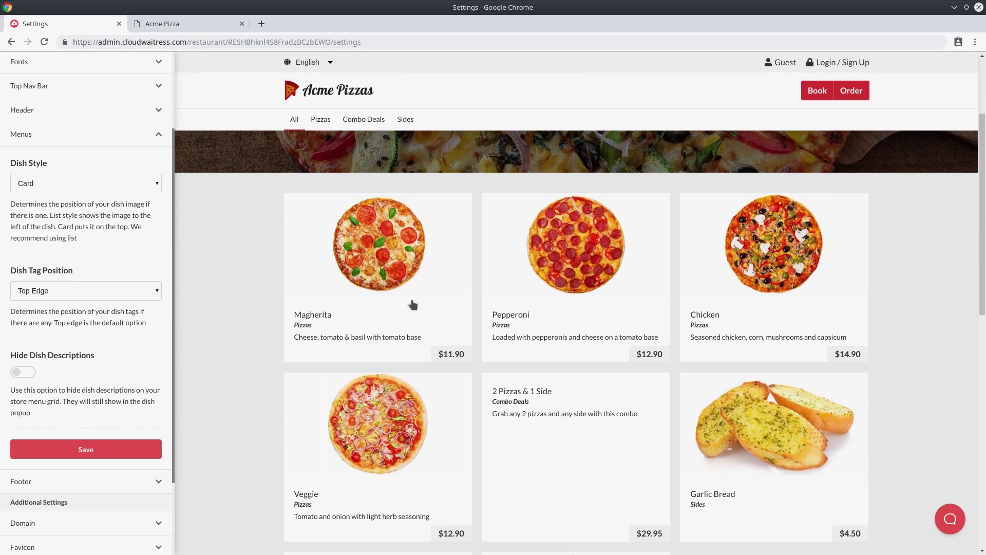
{"action": "scroll", "coordinate": [427, 288], "scroll_direction": "down", "scroll_amount": 2}
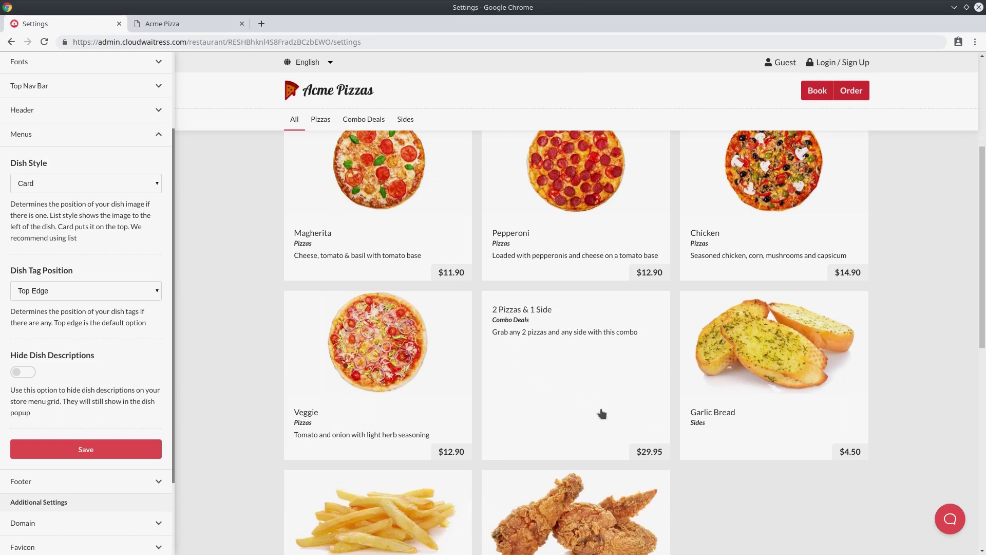
{"action": "left_click", "coordinate": [113, 183]}
{"action": "left_click", "coordinate": [108, 193]}
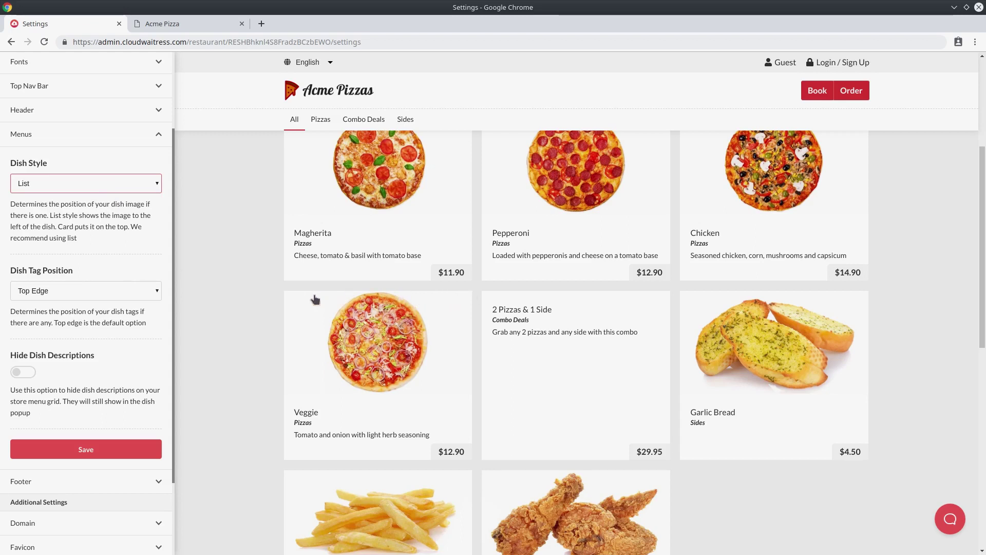
Try Inner Bottom for Dish Tag Position, then set it back to Top Edge.
{"action": "left_click", "coordinate": [155, 291]}
{"action": "left_click", "coordinate": [146, 313]}
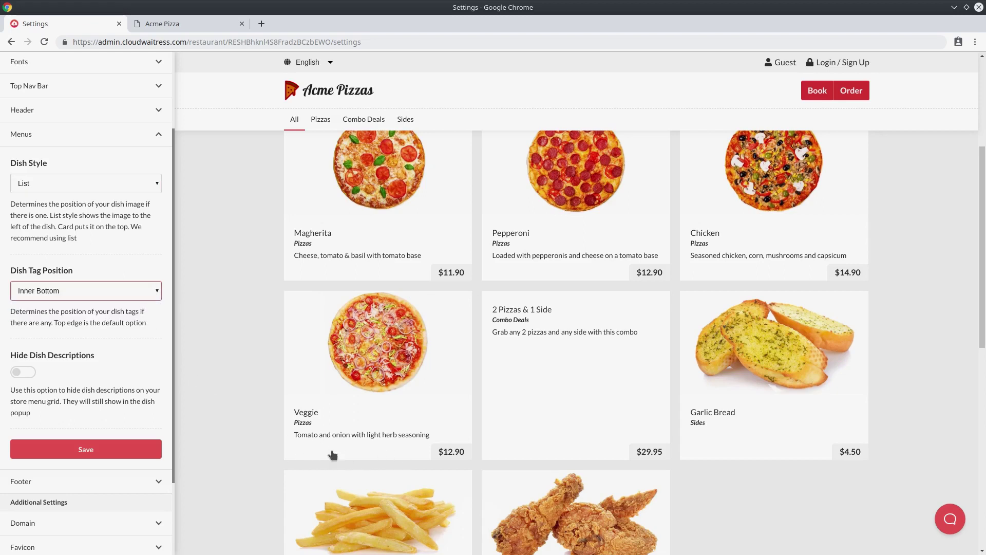
{"action": "left_click", "coordinate": [117, 297]}
{"action": "left_click", "coordinate": [108, 304]}
Turn on Hide Dish Descriptions and save.
{"action": "left_click", "coordinate": [22, 373]}
{"action": "left_click", "coordinate": [84, 454]}
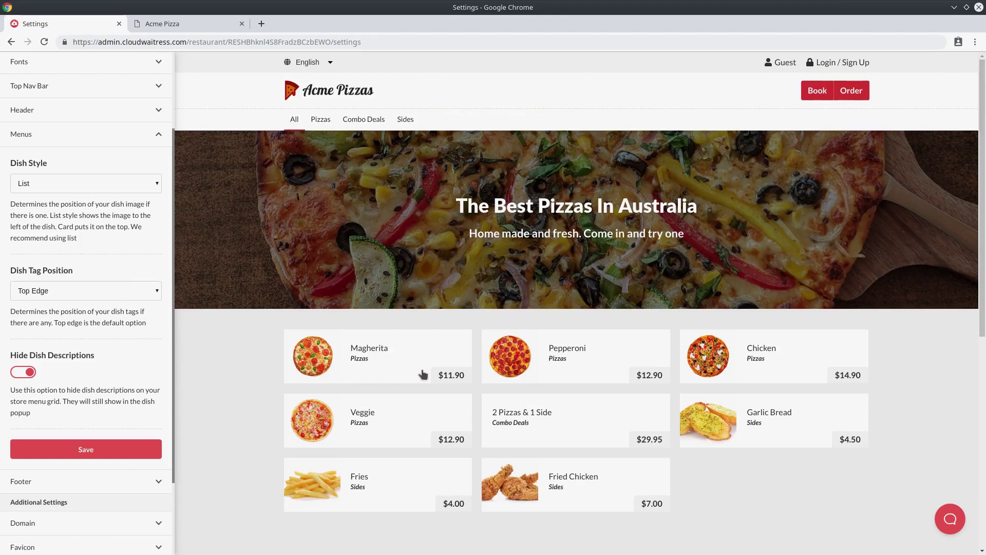
{"action": "scroll", "coordinate": [436, 359], "scroll_direction": "down", "scroll_amount": 1}
{"action": "scroll", "coordinate": [437, 356], "scroll_direction": "down", "scroll_amount": 2}
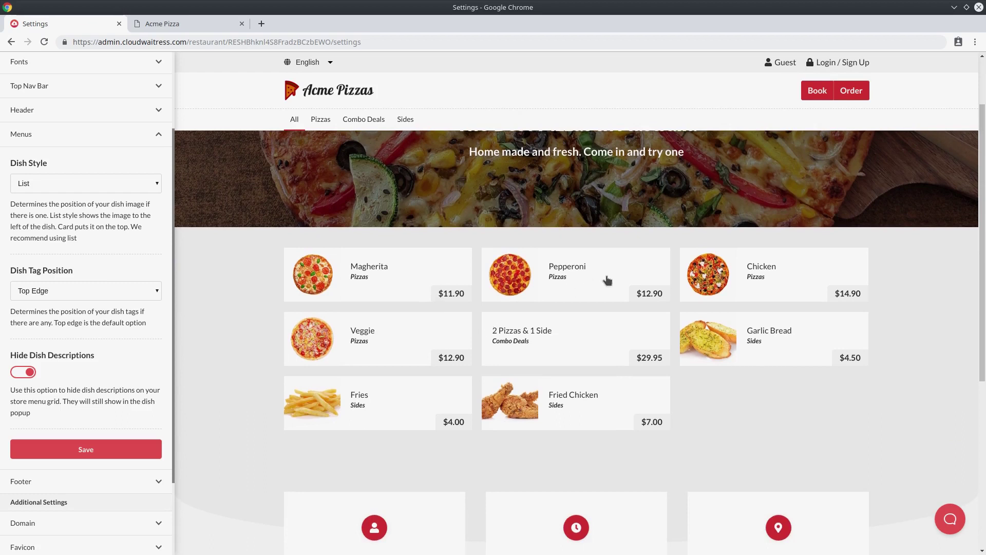
Start a pickup order for now in the preview and view the Magherita dish details.
{"action": "left_click", "coordinate": [847, 92]}
{"action": "left_click", "coordinate": [478, 311]}
{"action": "left_click", "coordinate": [542, 362]}
{"action": "left_click", "coordinate": [573, 387]}
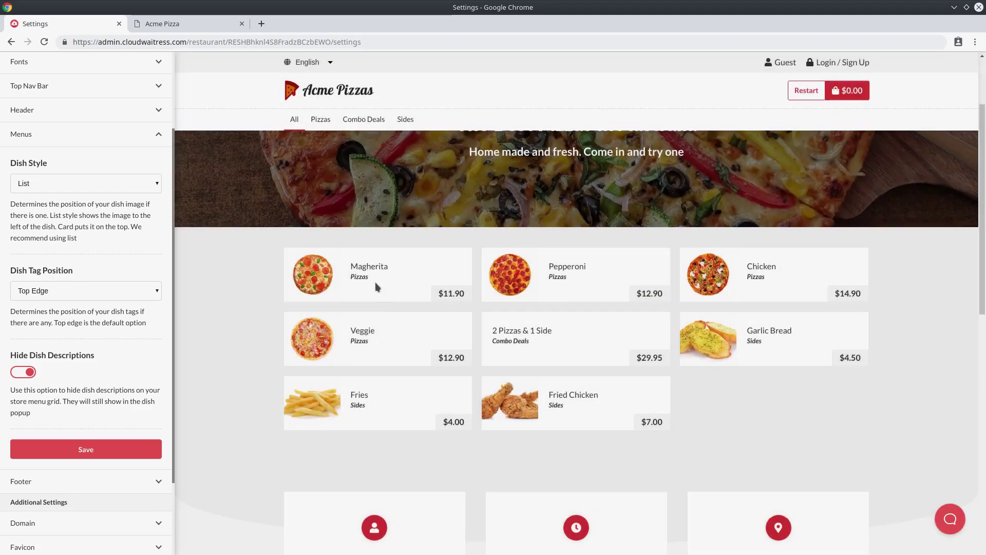
{"action": "left_click", "coordinate": [375, 282]}
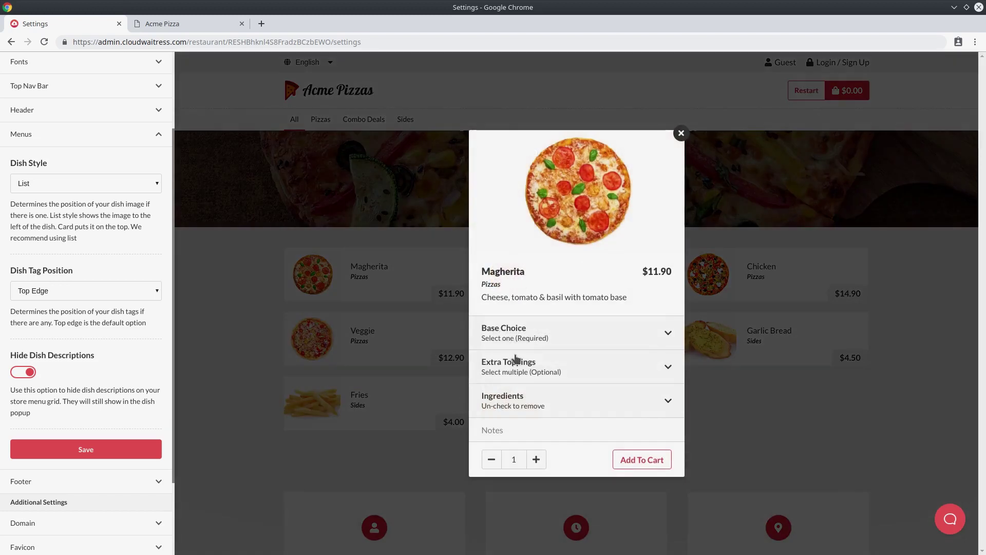
{"action": "left_click", "coordinate": [645, 297]}
{"action": "left_click", "coordinate": [186, 370]}
Turn Hide Dish Descriptions off again and save.
{"action": "left_click", "coordinate": [23, 373]}
{"action": "left_click", "coordinate": [92, 450]}
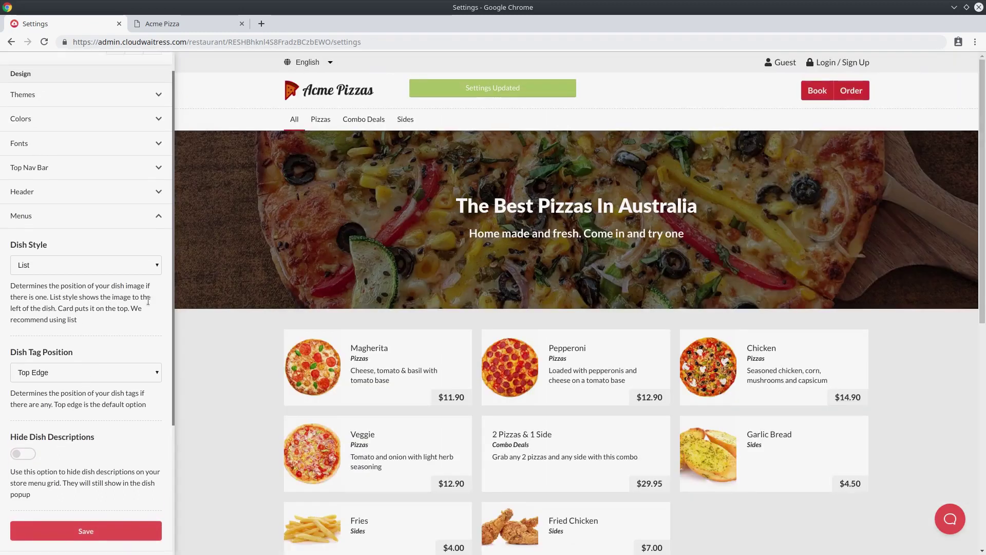
{"action": "scroll", "coordinate": [233, 287], "scroll_direction": "down", "scroll_amount": 3}
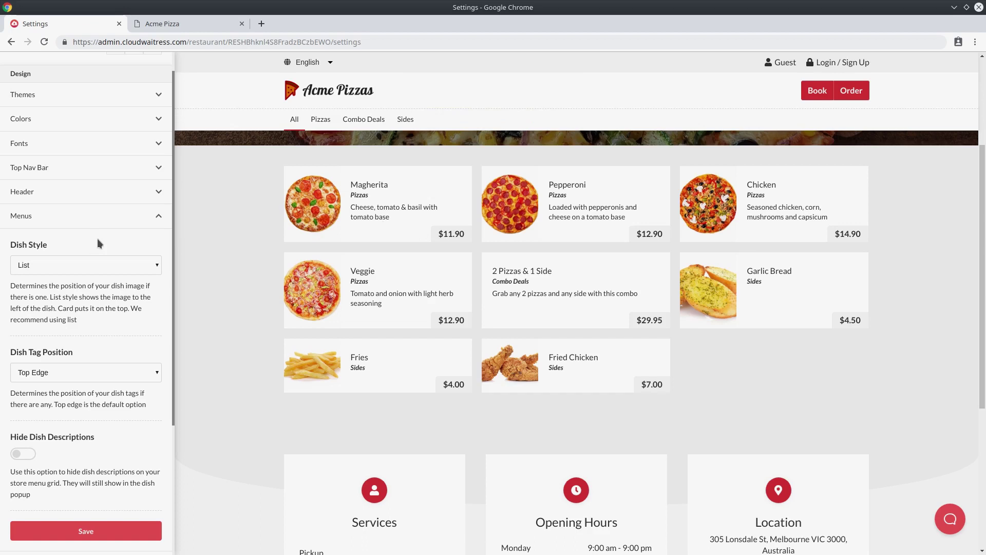
Expand Colors to list Background, Text and Box & Popup colours, and scroll the preview.
{"action": "scroll", "coordinate": [110, 127], "scroll_direction": "up", "scroll_amount": 1}
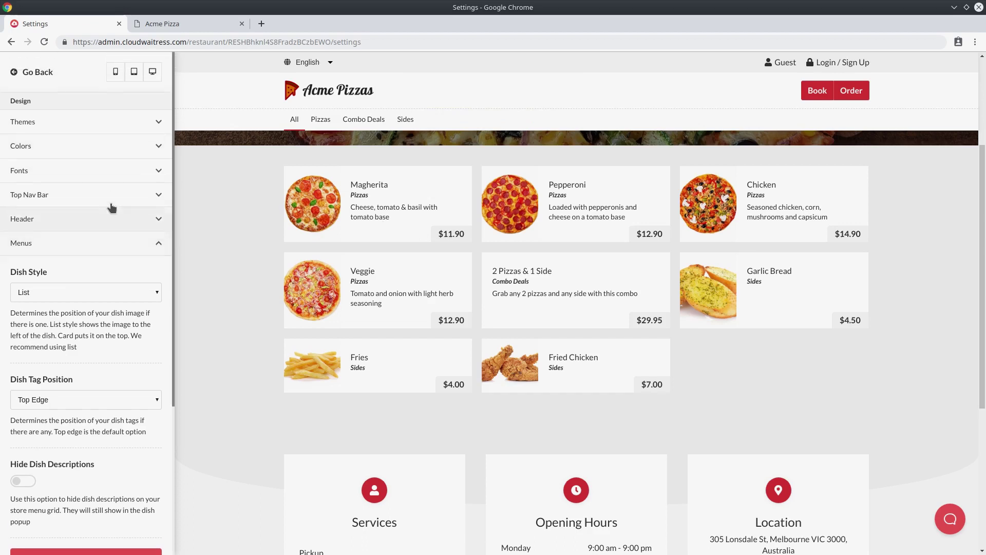
{"action": "left_click", "coordinate": [97, 149]}
{"action": "scroll", "coordinate": [104, 180], "scroll_direction": "down", "scroll_amount": 1}
{"action": "scroll", "coordinate": [185, 232], "scroll_direction": "down", "scroll_amount": 1}
{"action": "scroll", "coordinate": [44, 236], "scroll_direction": "down", "scroll_amount": 3}
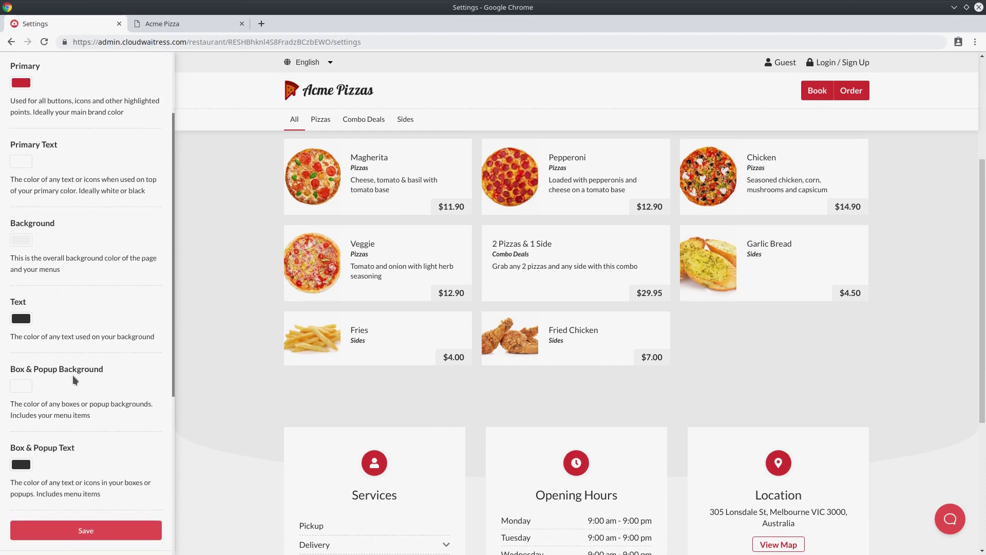
{"action": "scroll", "coordinate": [207, 238], "scroll_direction": "down", "scroll_amount": 2}
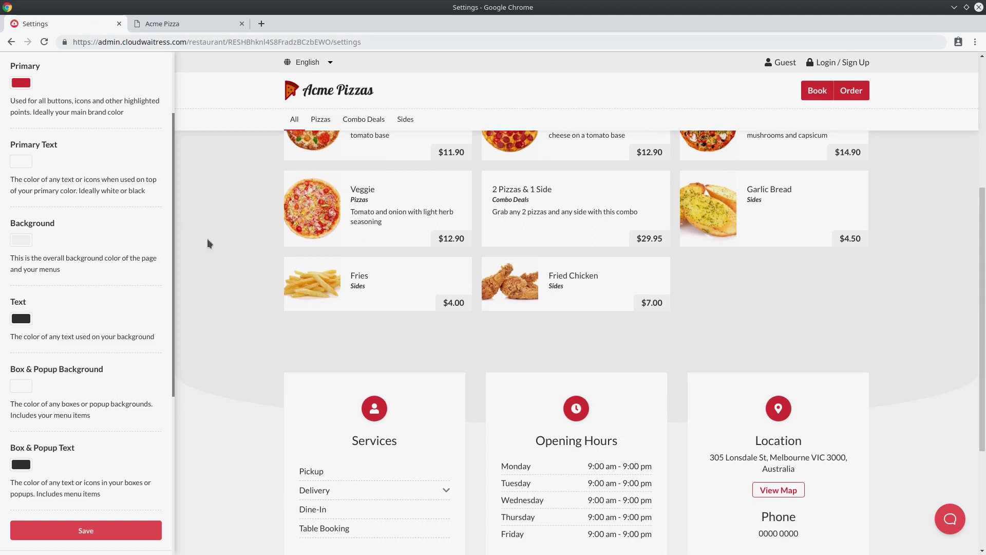
{"action": "scroll", "coordinate": [241, 291], "scroll_direction": "up", "scroll_amount": 4}
{"action": "scroll", "coordinate": [79, 338], "scroll_direction": "down", "scroll_amount": 2}
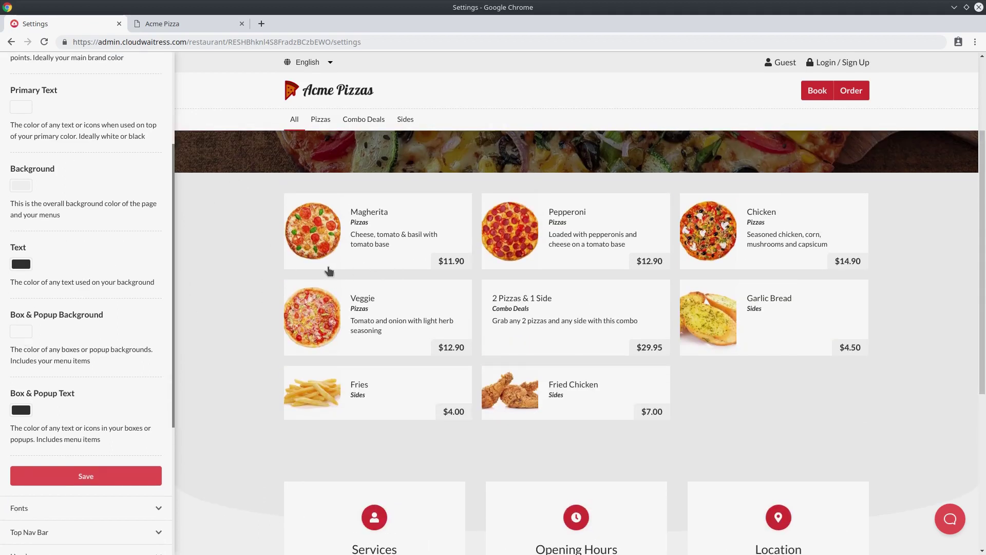
{"action": "left_click_drag", "start_coordinate": [351, 211], "coordinate": [424, 252]}
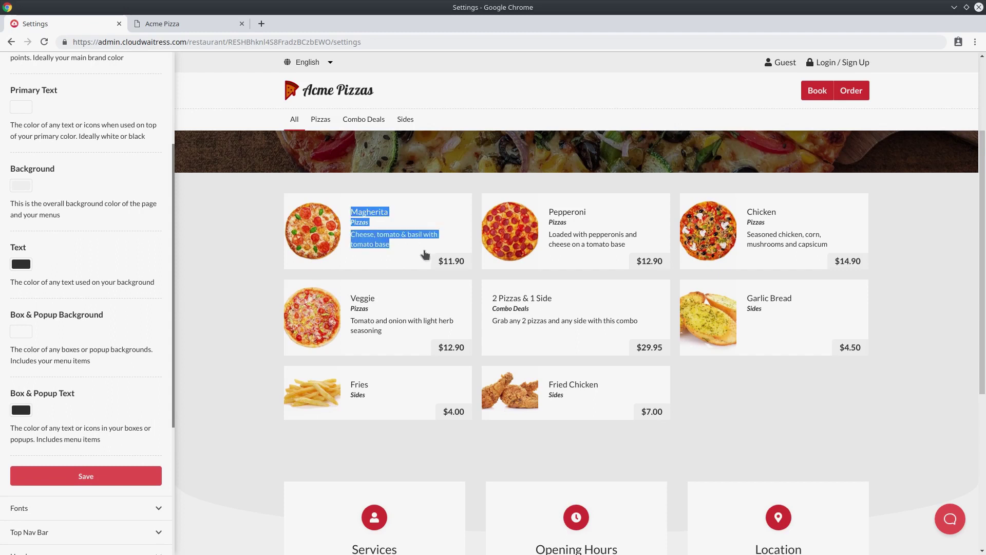
{"action": "left_click", "coordinate": [251, 230]}
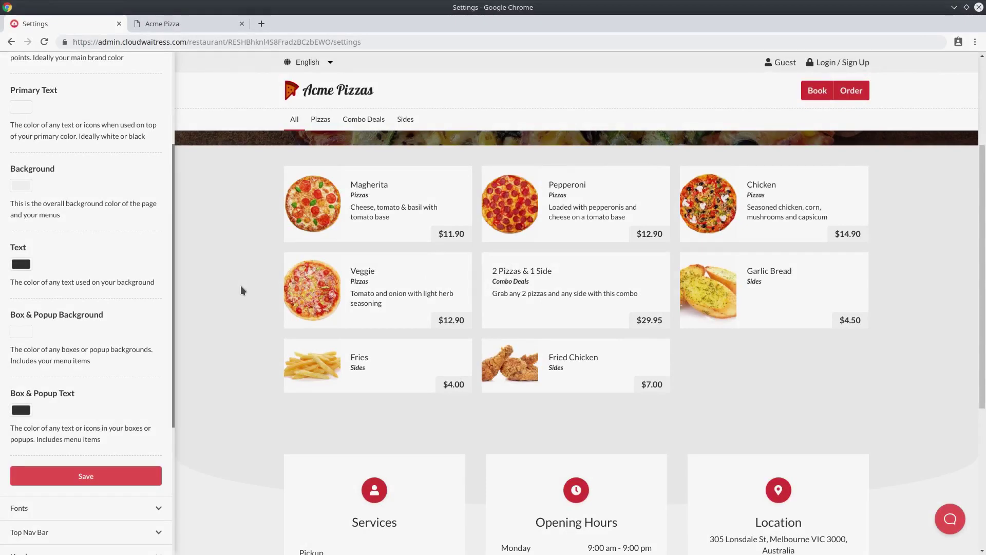
{"action": "scroll", "coordinate": [241, 290], "scroll_direction": "down", "scroll_amount": 5}
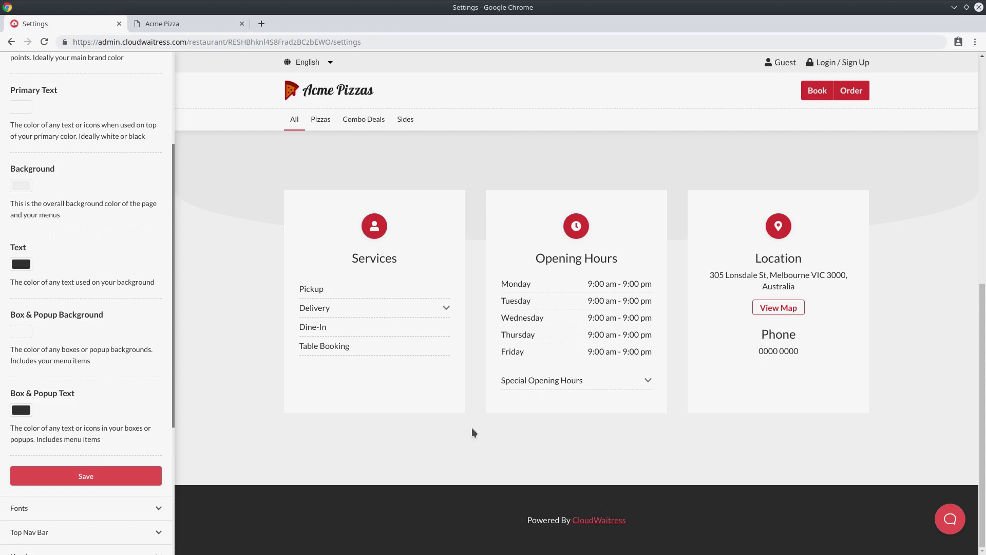
{"action": "scroll", "coordinate": [152, 388], "scroll_direction": "up", "scroll_amount": 5}
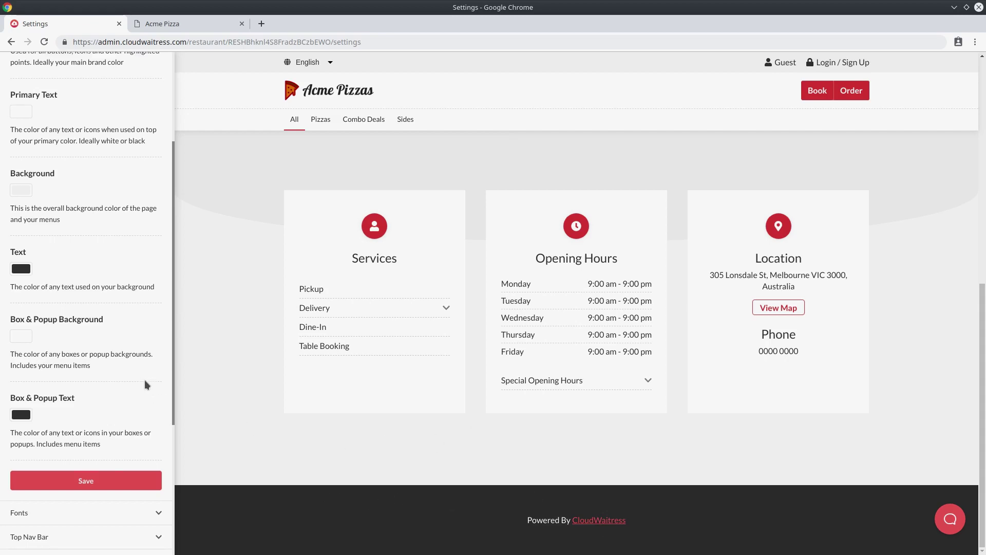
Save a contact form e-mail in Misc. settings and confirm the preview shows the Contact Us form.
{"action": "left_click", "coordinate": [103, 154]}
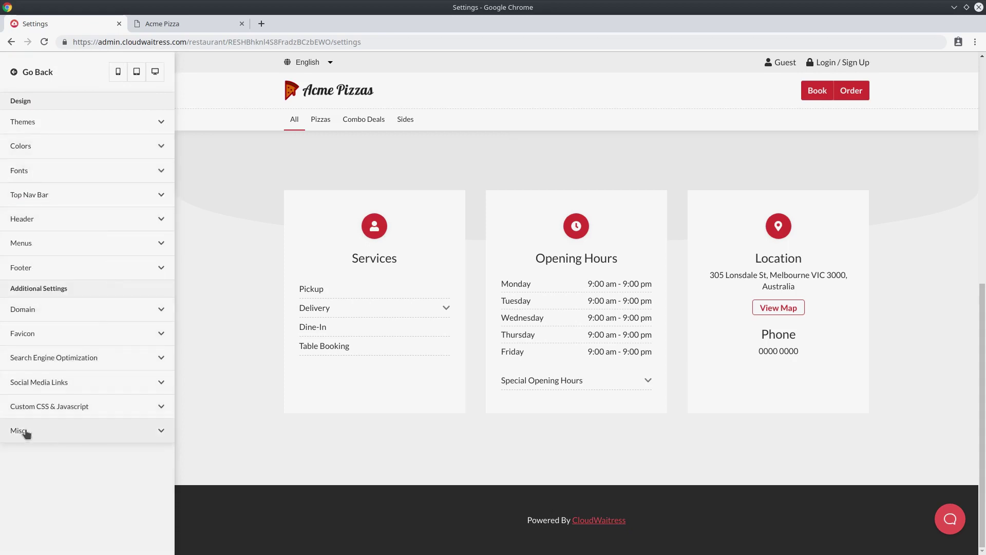
{"action": "left_click", "coordinate": [88, 430]}
{"action": "scroll", "coordinate": [72, 380], "scroll_direction": "down", "scroll_amount": 5}
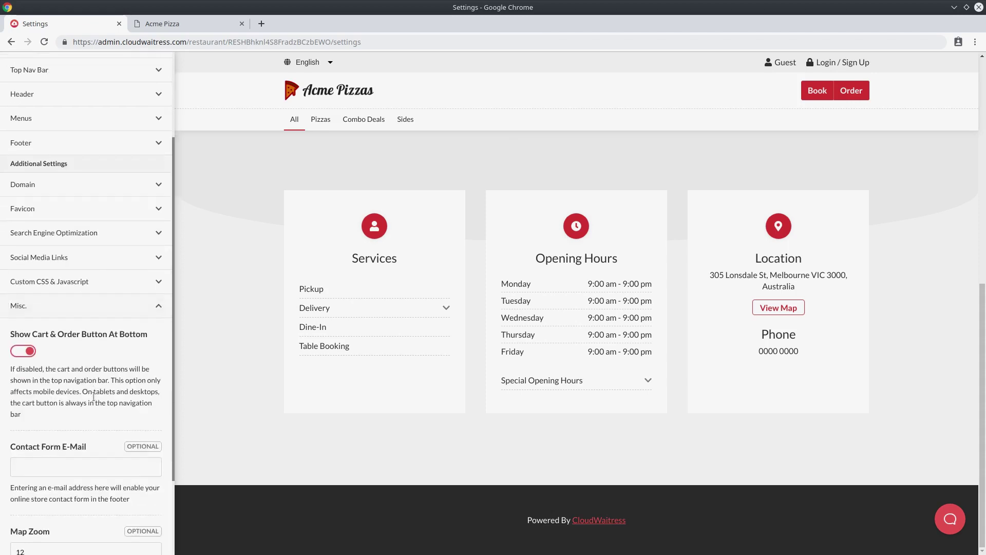
{"action": "left_click", "coordinate": [54, 366]}
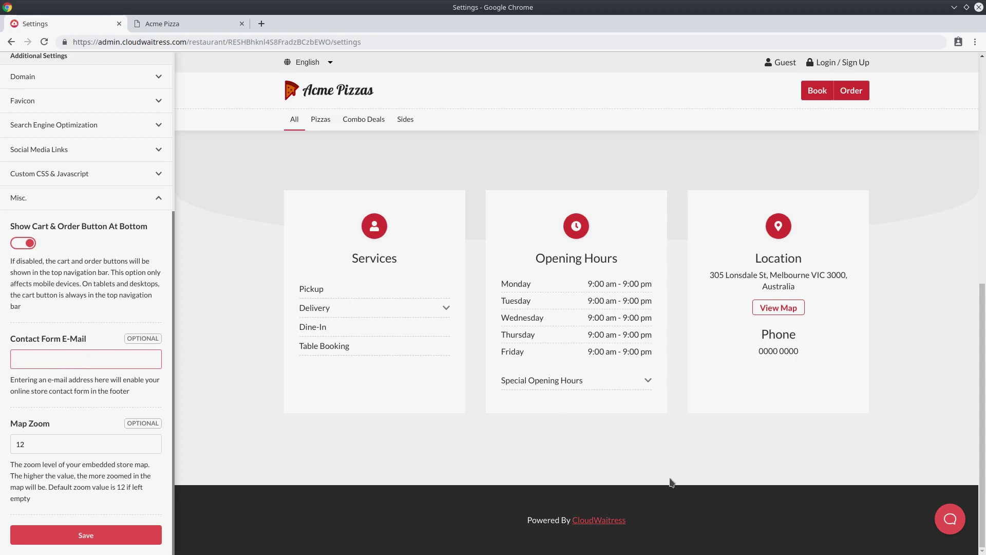
{"action": "key", "text": "Return"}
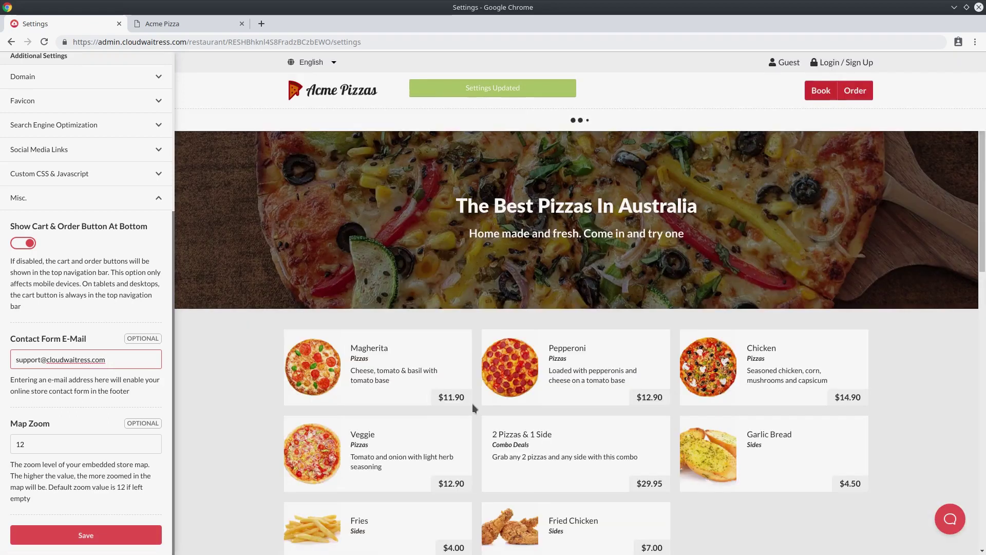
{"action": "scroll", "coordinate": [473, 402], "scroll_direction": "down", "scroll_amount": 10}
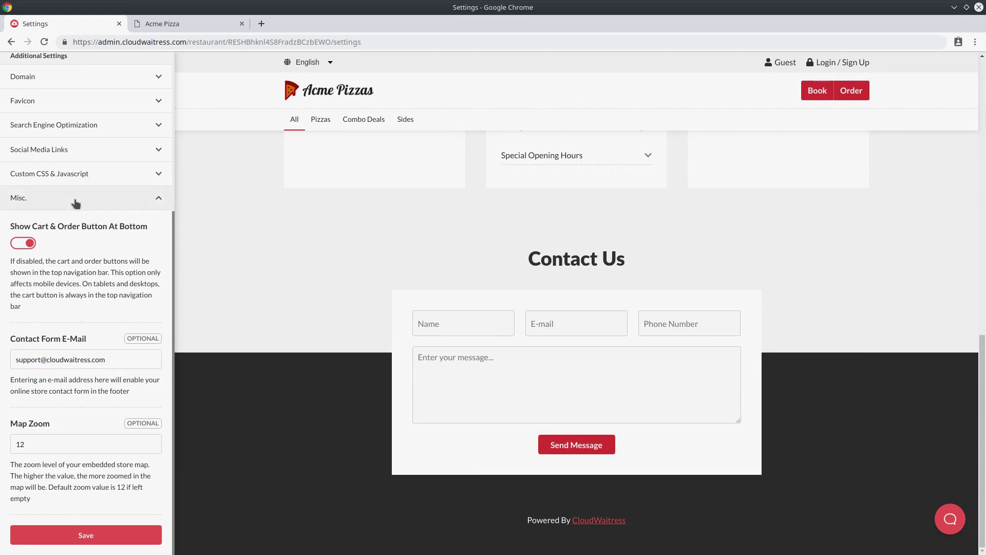
{"action": "left_click", "coordinate": [103, 198]}
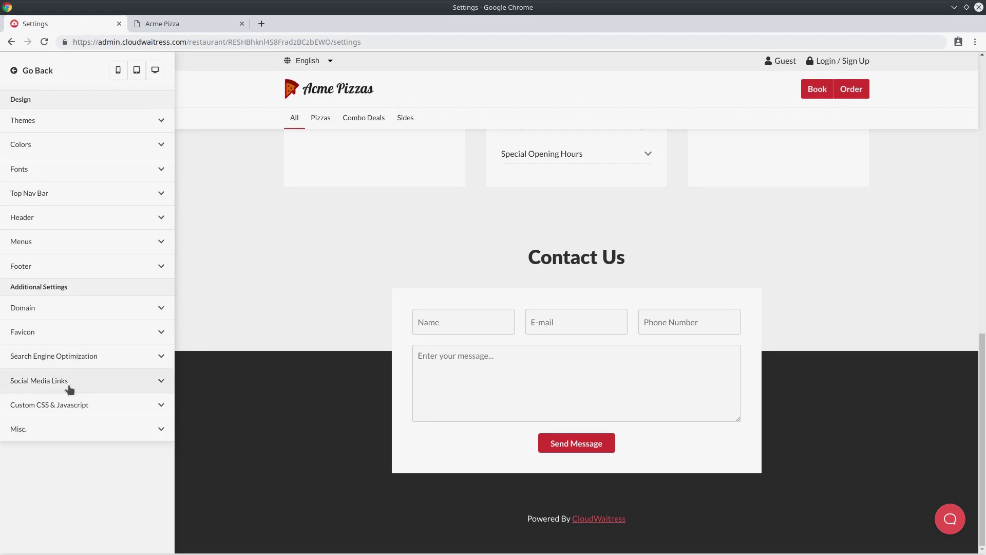
{"action": "left_click", "coordinate": [102, 381]}
{"action": "scroll", "coordinate": [103, 380], "scroll_direction": "down", "scroll_amount": 5}
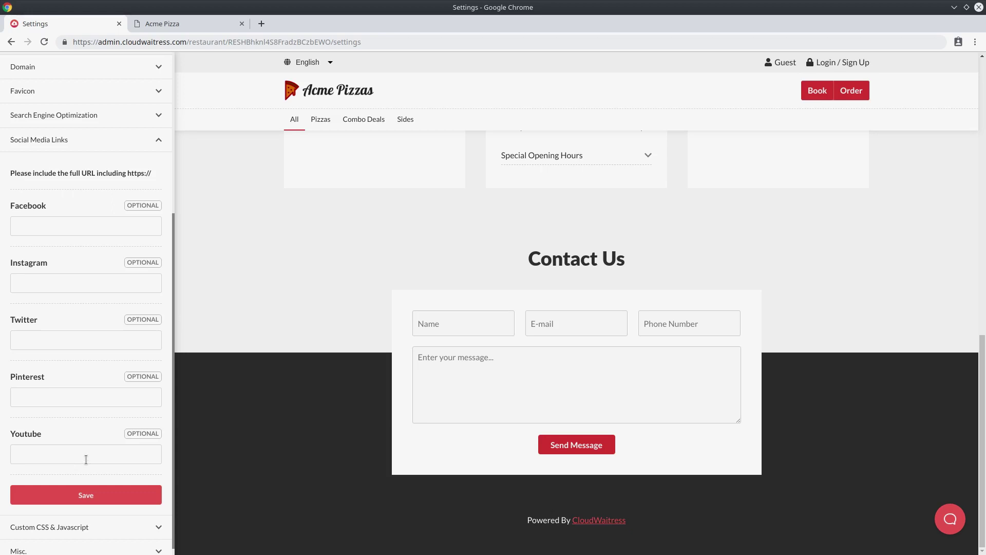
{"action": "left_click", "coordinate": [70, 229]}
{"action": "type", "text": "https"}
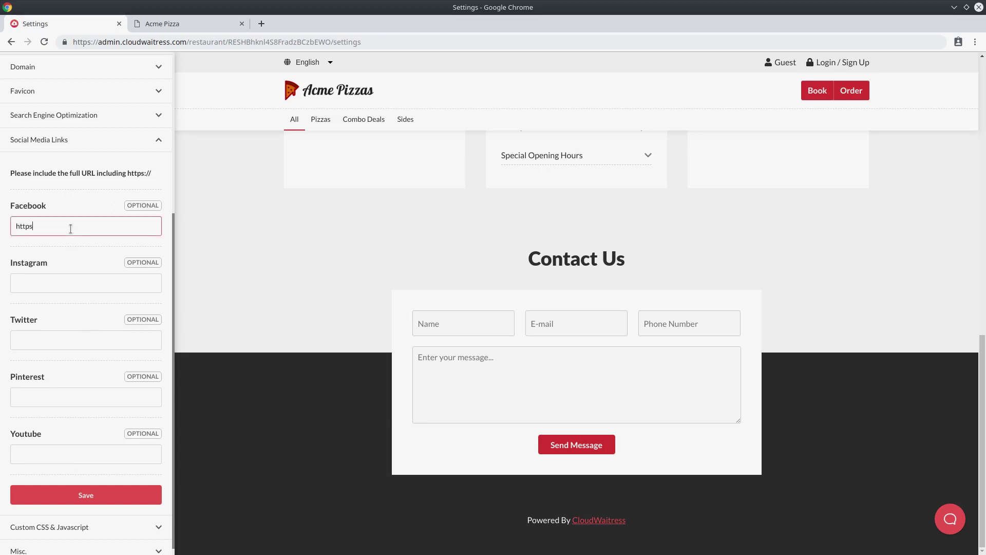
{"action": "type", "text": "://www.cloudwaitress.com"}
{"action": "key", "text": "ctrl+a"}
{"action": "key", "text": "ctrl+c"}
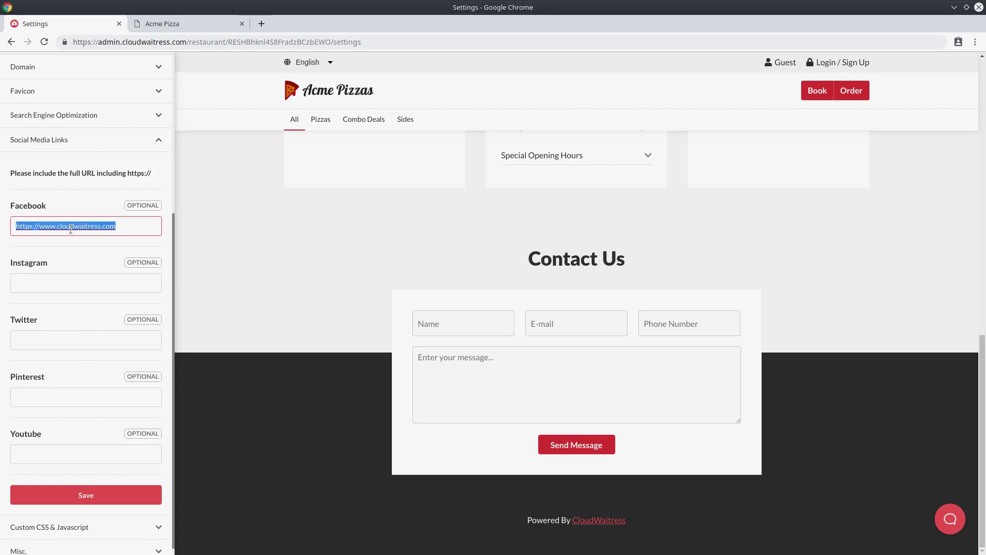
Paste the same URL into the Instagram, Twitter, Pinterest and Youtube link fields.
{"action": "left_click", "coordinate": [126, 282]}
{"action": "key", "text": "ctrl+v"}
{"action": "left_click", "coordinate": [108, 339]}
{"action": "key", "text": "ctrl+v"}
{"action": "left_click", "coordinate": [86, 396]}
{"action": "key", "text": "ctrl+v"}
{"action": "left_click", "coordinate": [70, 454]}
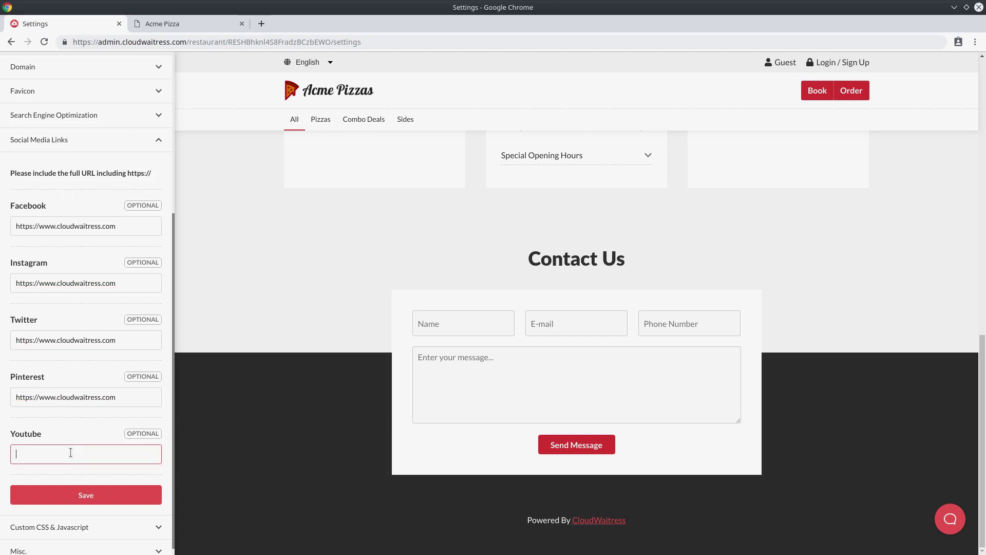
{"action": "key", "text": "ctrl+v"}
Save the social media links and check the footer icons in the preview.
{"action": "left_click", "coordinate": [88, 495]}
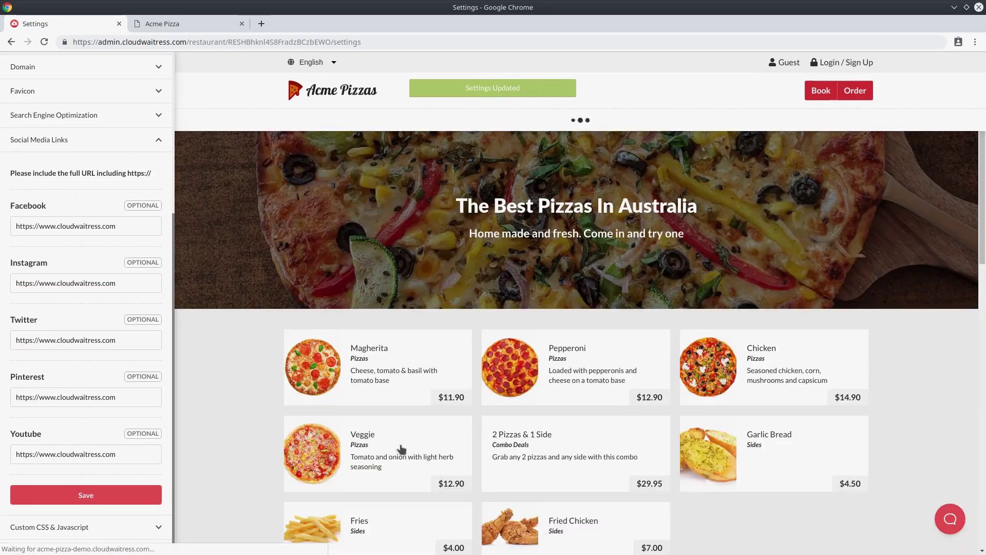
{"action": "scroll", "coordinate": [403, 447], "scroll_direction": "down", "scroll_amount": 9}
{"action": "scroll", "coordinate": [413, 441], "scroll_direction": "down", "scroll_amount": 8}
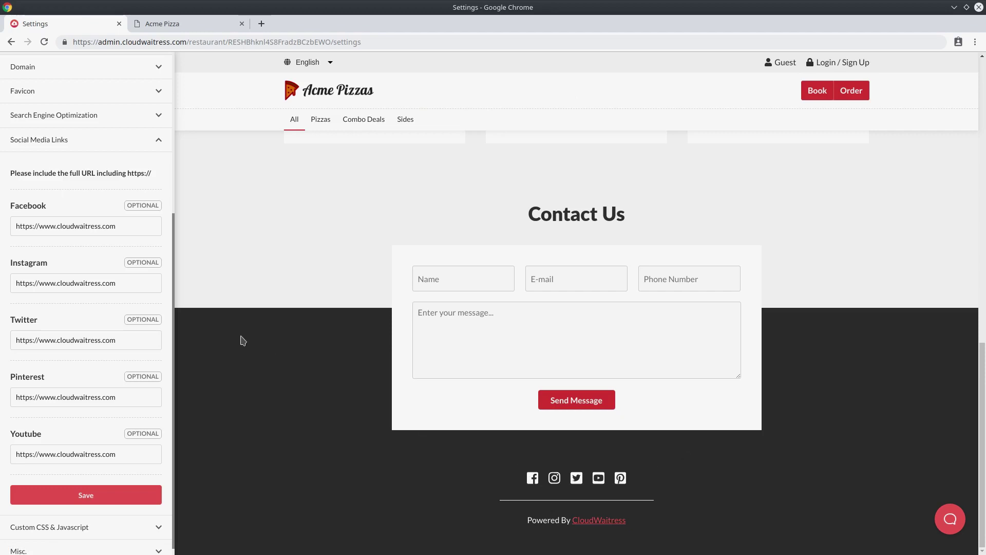
{"action": "left_click", "coordinate": [121, 146]}
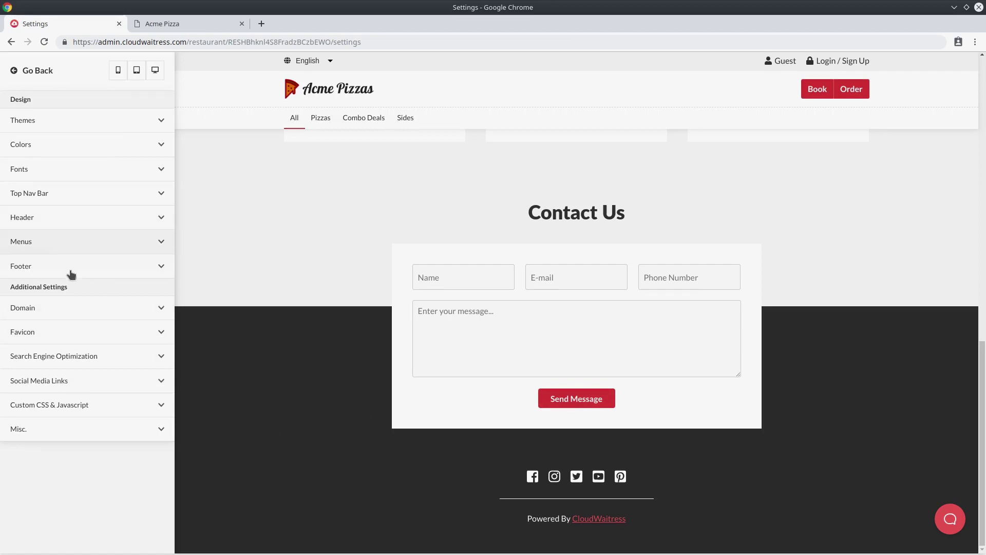
Expand the Footer settings and review their contents.
{"action": "left_click", "coordinate": [107, 268]}
{"action": "scroll", "coordinate": [88, 288], "scroll_direction": "down", "scroll_amount": 3}
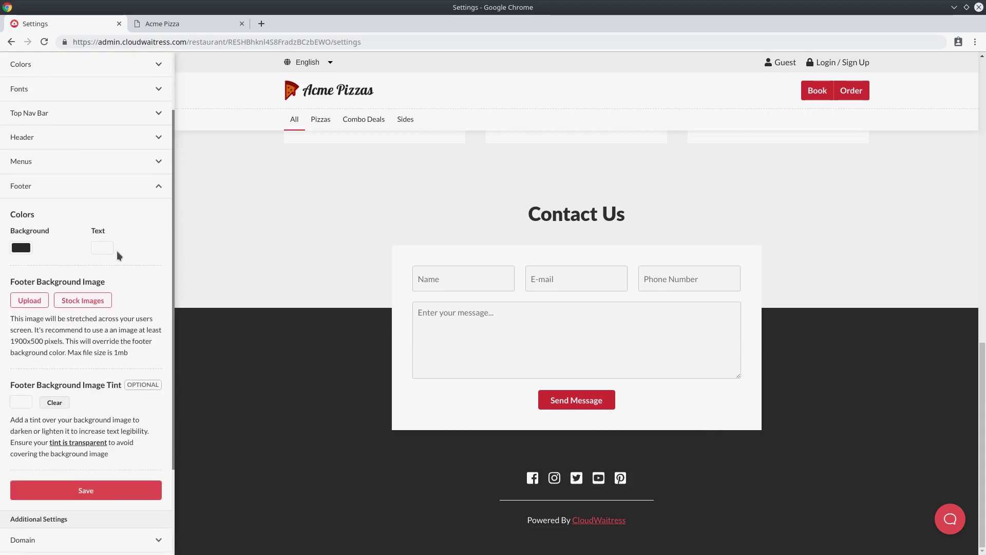
{"action": "scroll", "coordinate": [125, 250], "scroll_direction": "down", "scroll_amount": 2}
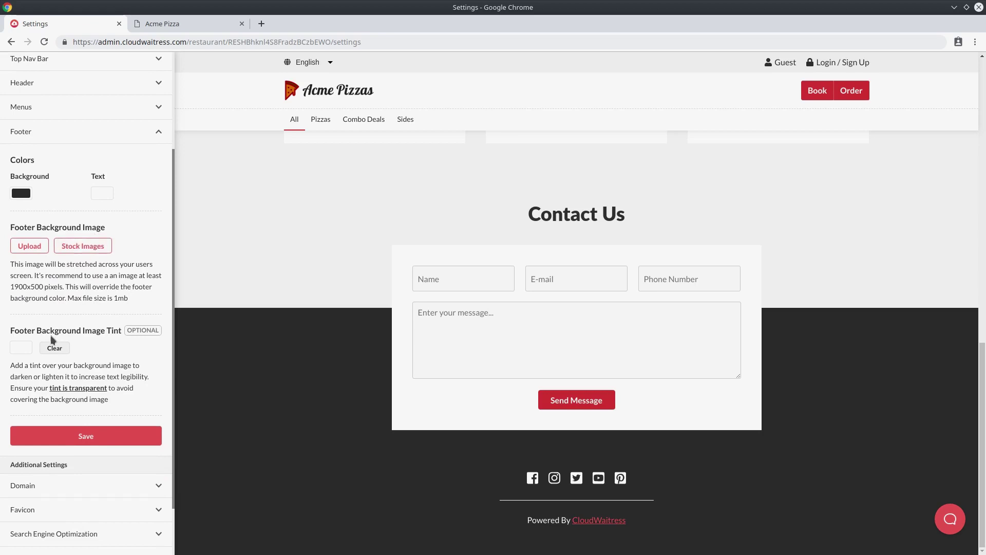
{"action": "left_click_drag", "start_coordinate": [19, 333], "coordinate": [105, 335]}
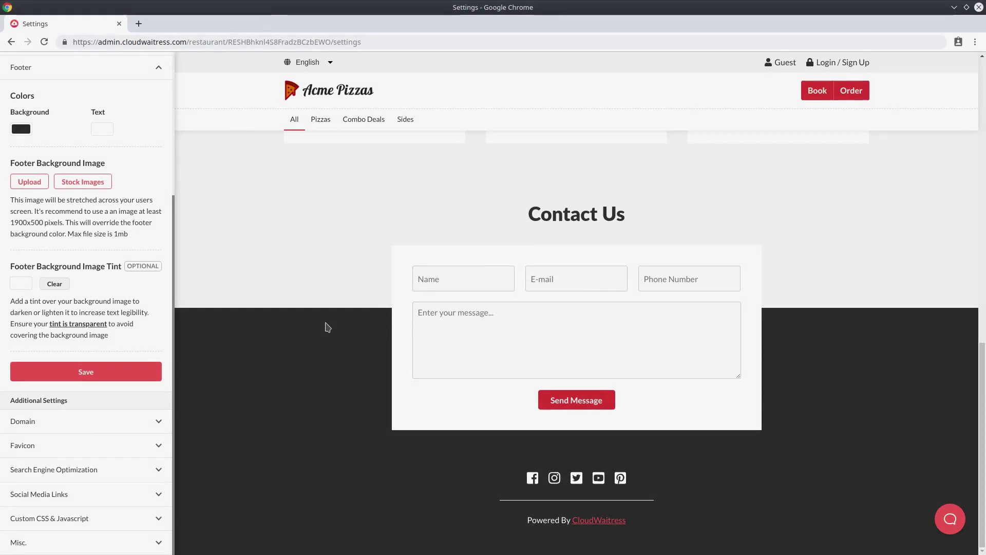
{"action": "scroll", "coordinate": [326, 327], "scroll_direction": "up", "scroll_amount": 15}
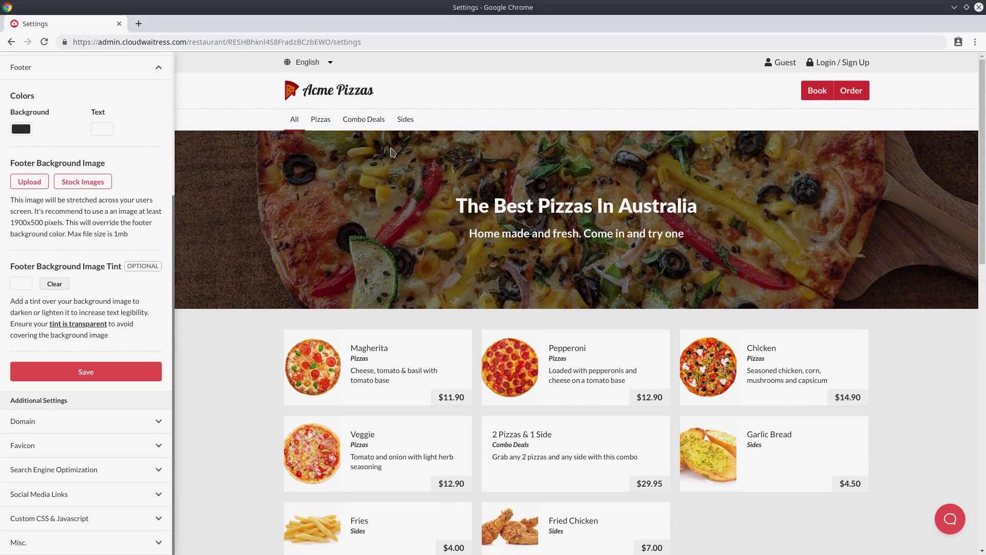
{"action": "scroll", "coordinate": [409, 209], "scroll_direction": "down", "scroll_amount": 15}
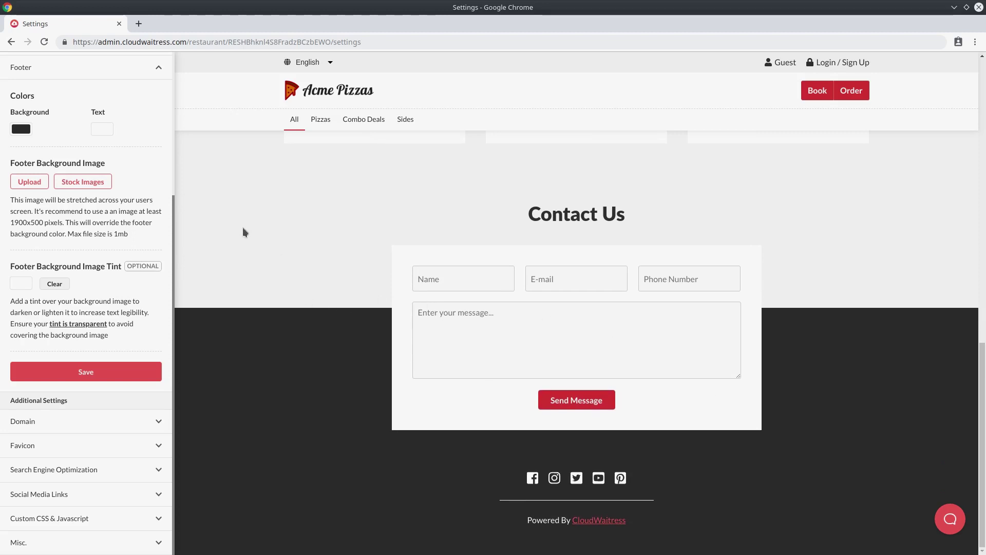
Load acme-pizza-demo.cloudwaitress.com in a new browser tab.
{"action": "key", "text": "ctrl+t"}
{"action": "type", "text": "https://acme-pizza-demo.cloudwaitress.com/"}
{"action": "key", "text": "Return"}
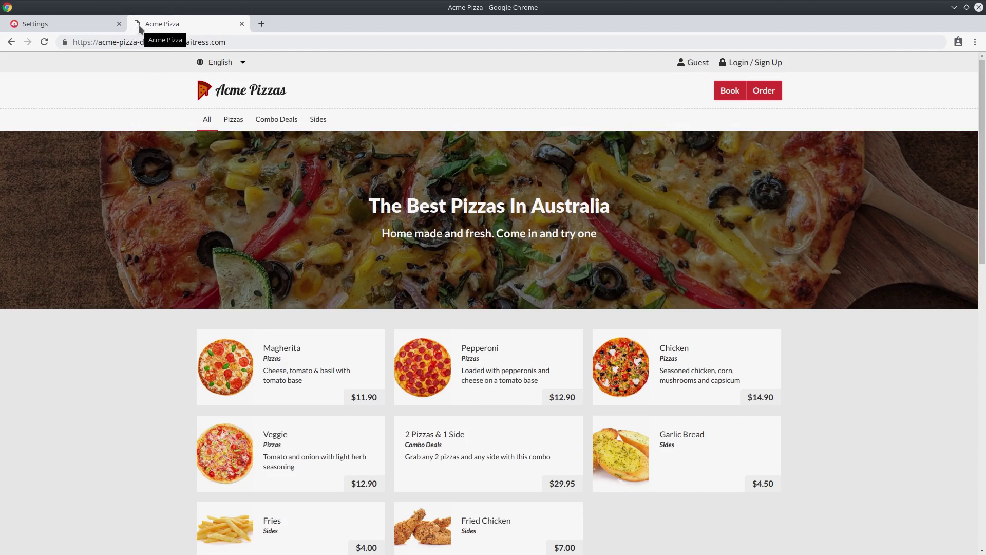
Return to Settings, collapse Footer and expand Favicon, noting the recommended 350x350 size.
{"action": "left_click", "coordinate": [82, 26]}
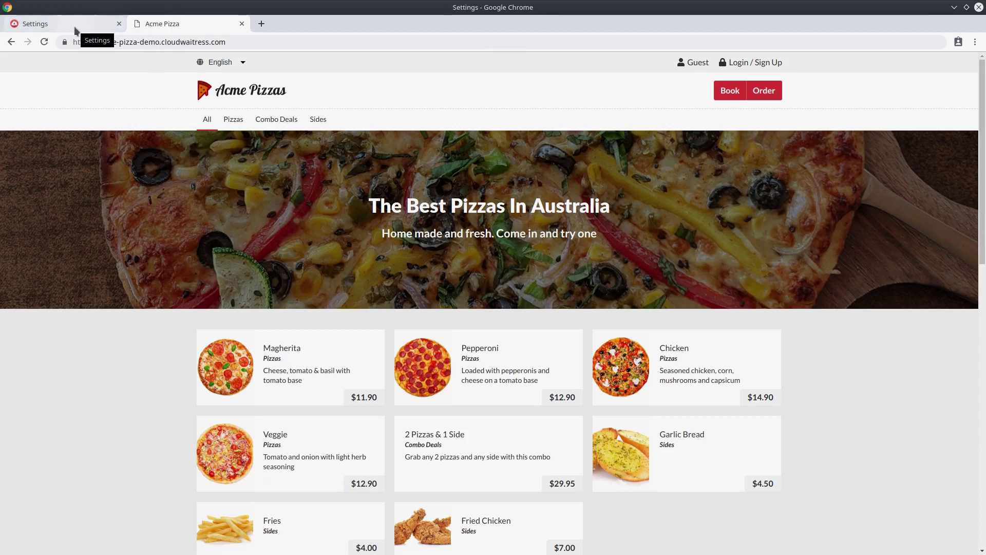
{"action": "left_click", "coordinate": [81, 74]}
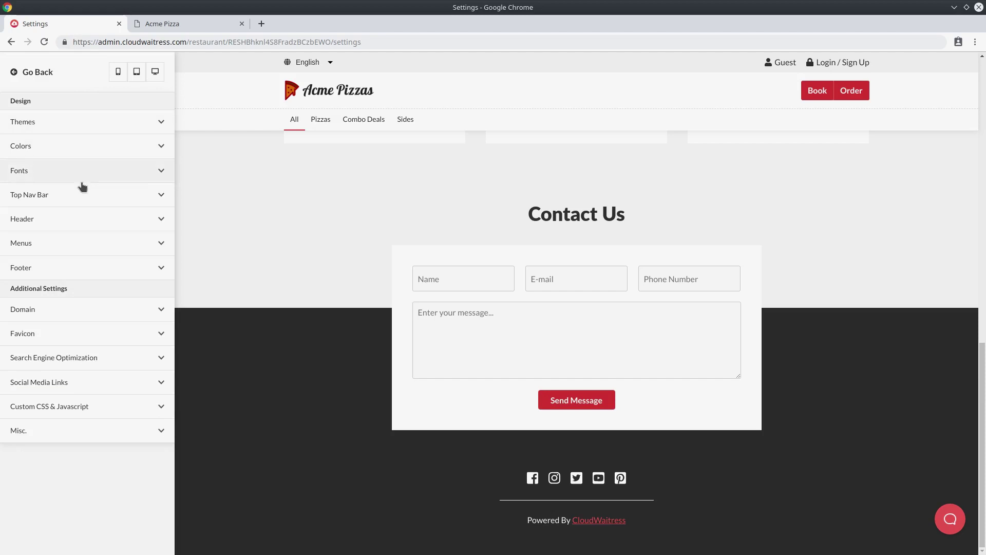
{"action": "left_click", "coordinate": [94, 337]}
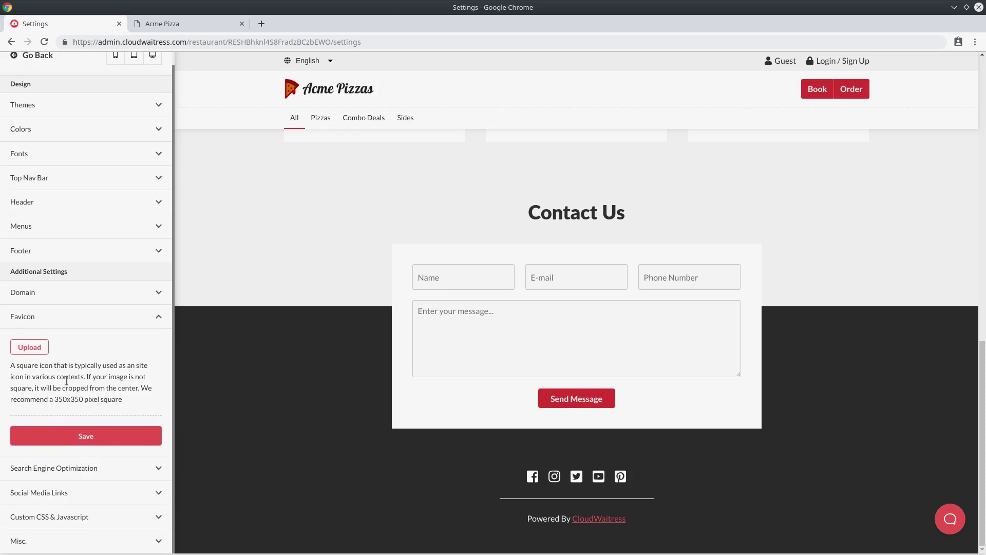
{"action": "left_click_drag", "start_coordinate": [54, 399], "coordinate": [97, 400]}
{"action": "left_click", "coordinate": [103, 403]}
Upload favicon.png as the store favicon and save.
{"action": "left_click", "coordinate": [29, 347]}
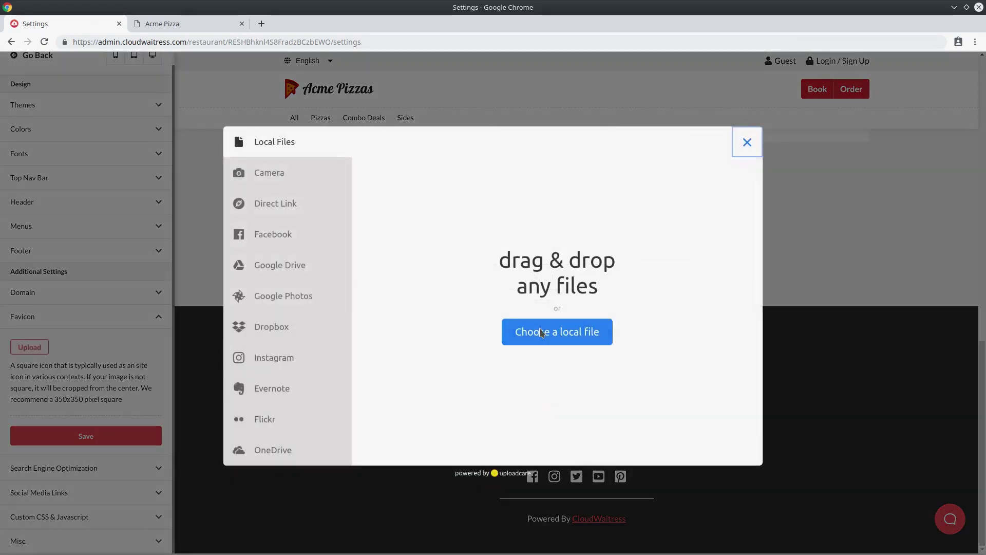
{"action": "left_click", "coordinate": [557, 332]}
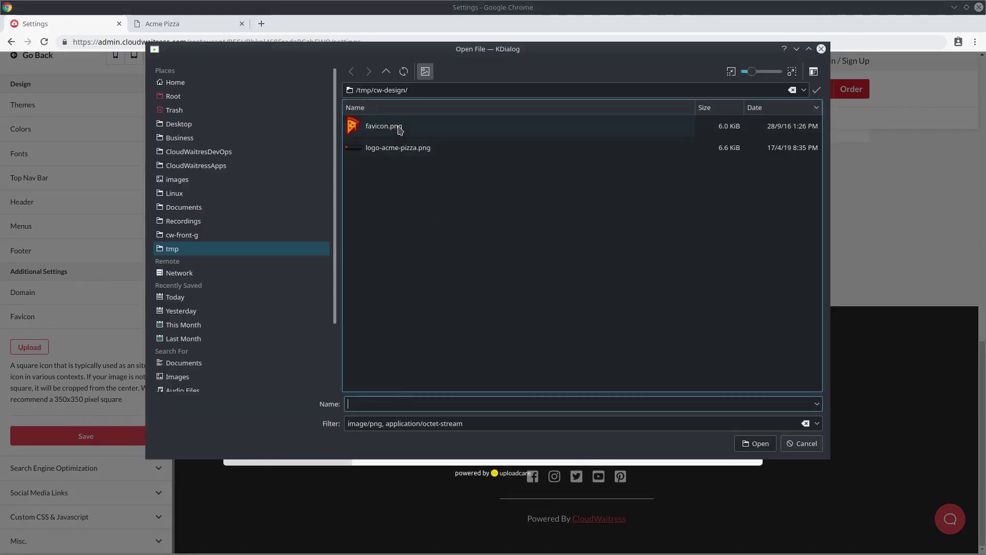
{"action": "double_click", "coordinate": [399, 129]}
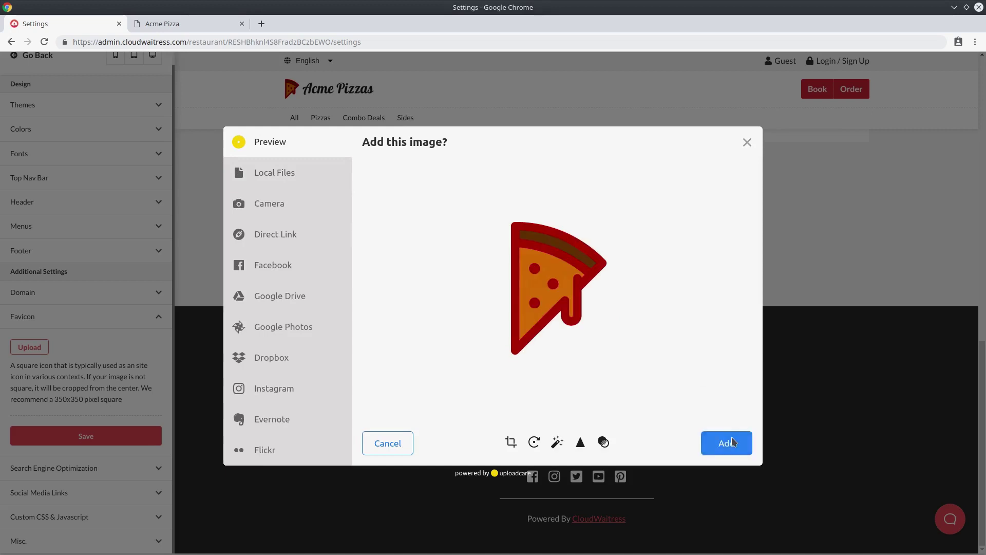
{"action": "left_click", "coordinate": [727, 443]}
{"action": "left_click", "coordinate": [129, 493]}
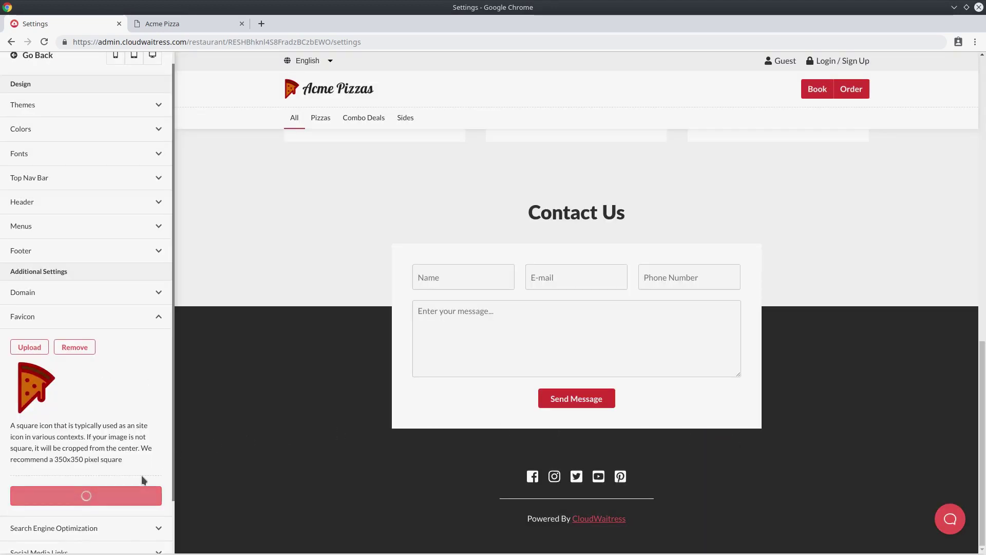
Reload the live Acme Pizza tab to display the pizza-slice favicon.
{"action": "left_click", "coordinate": [171, 26]}
{"action": "left_click", "coordinate": [44, 42]}
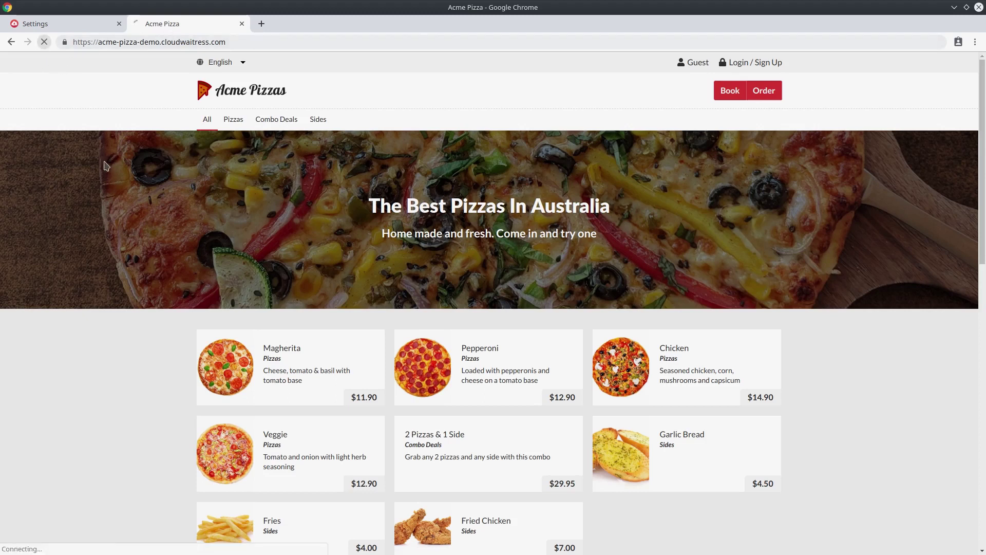